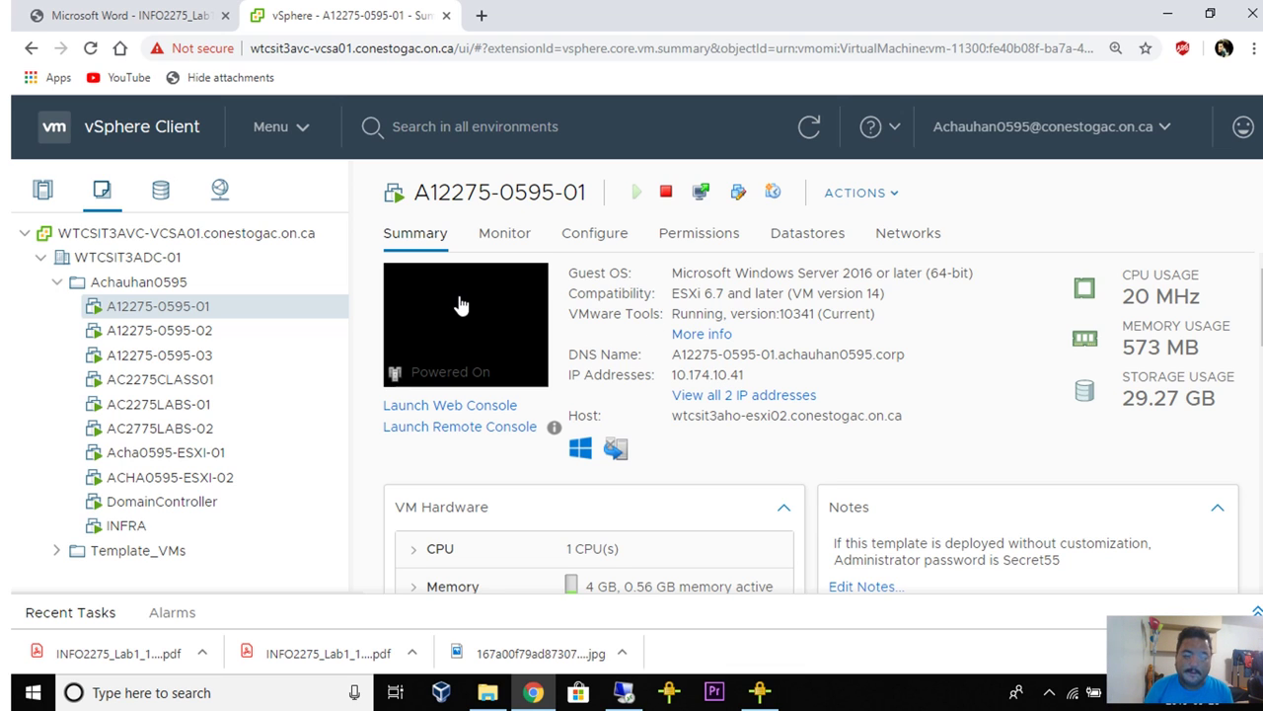
left_click(189, 331)
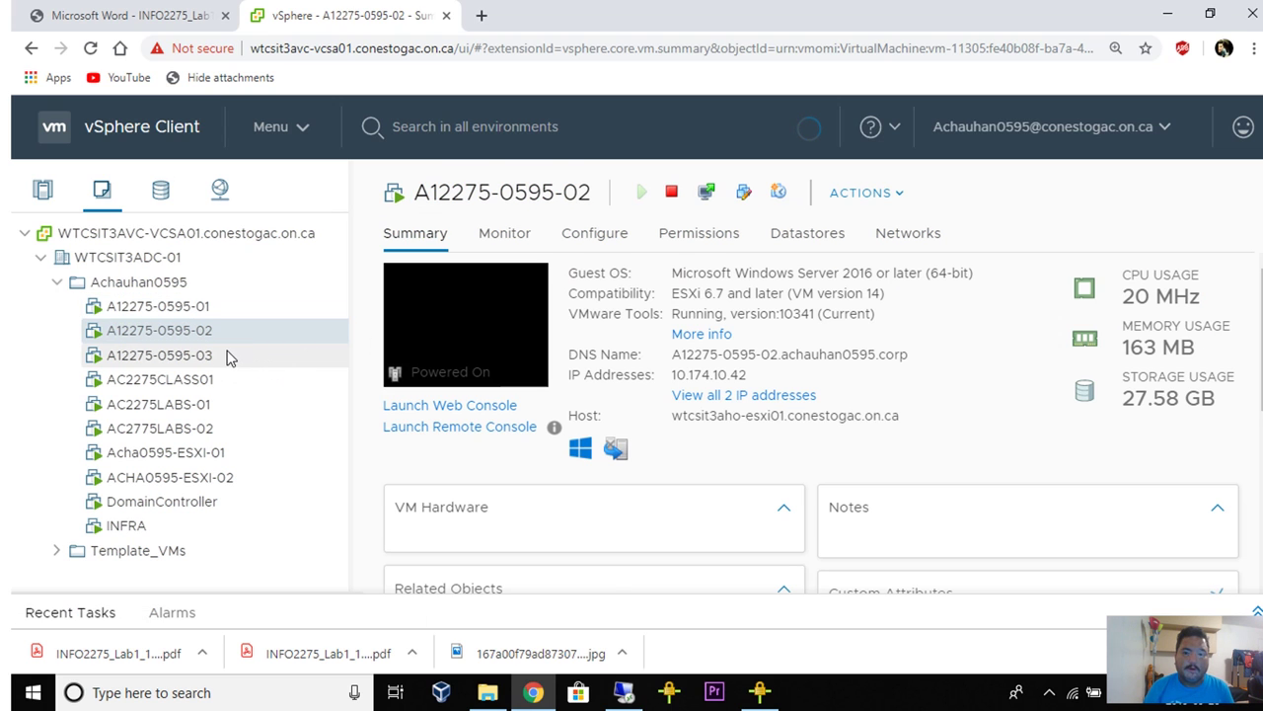
left_click(182, 310)
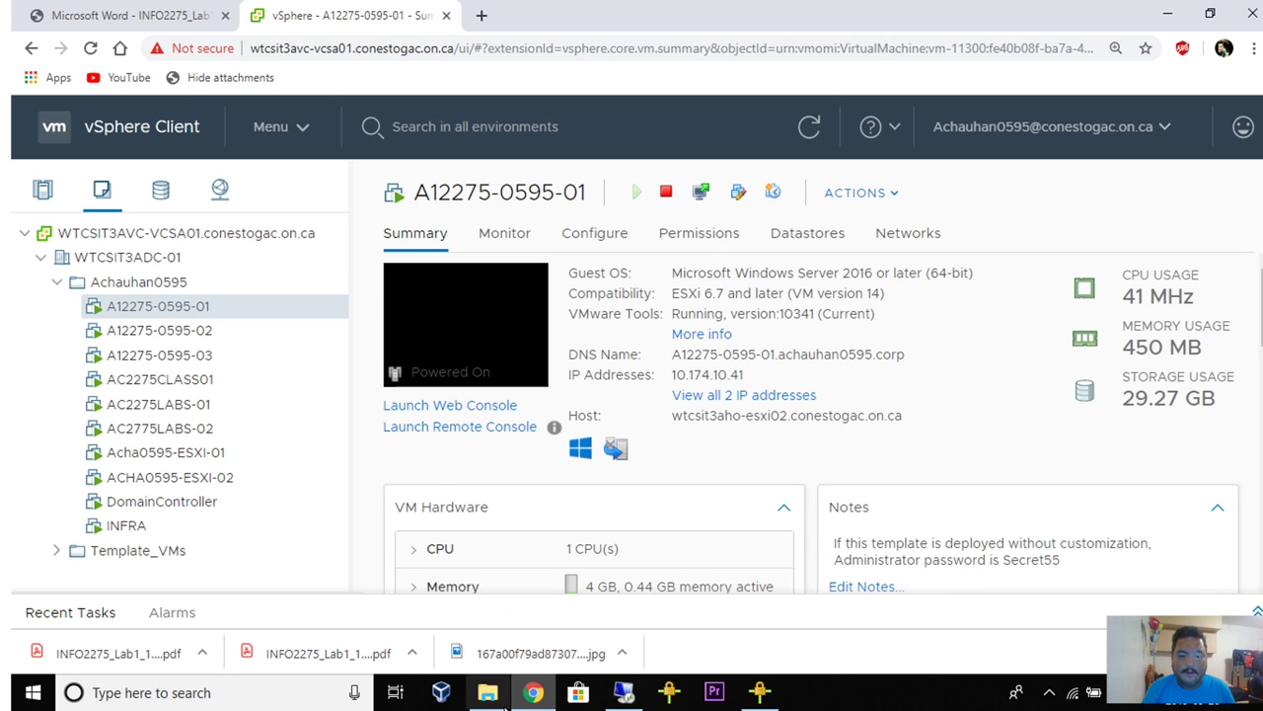
Switch to the 10.174.10.41 Remote Desktop session, minimise Active Directory Users and Computers, and bring up the Server Manager dashboard
left_click(624, 692)
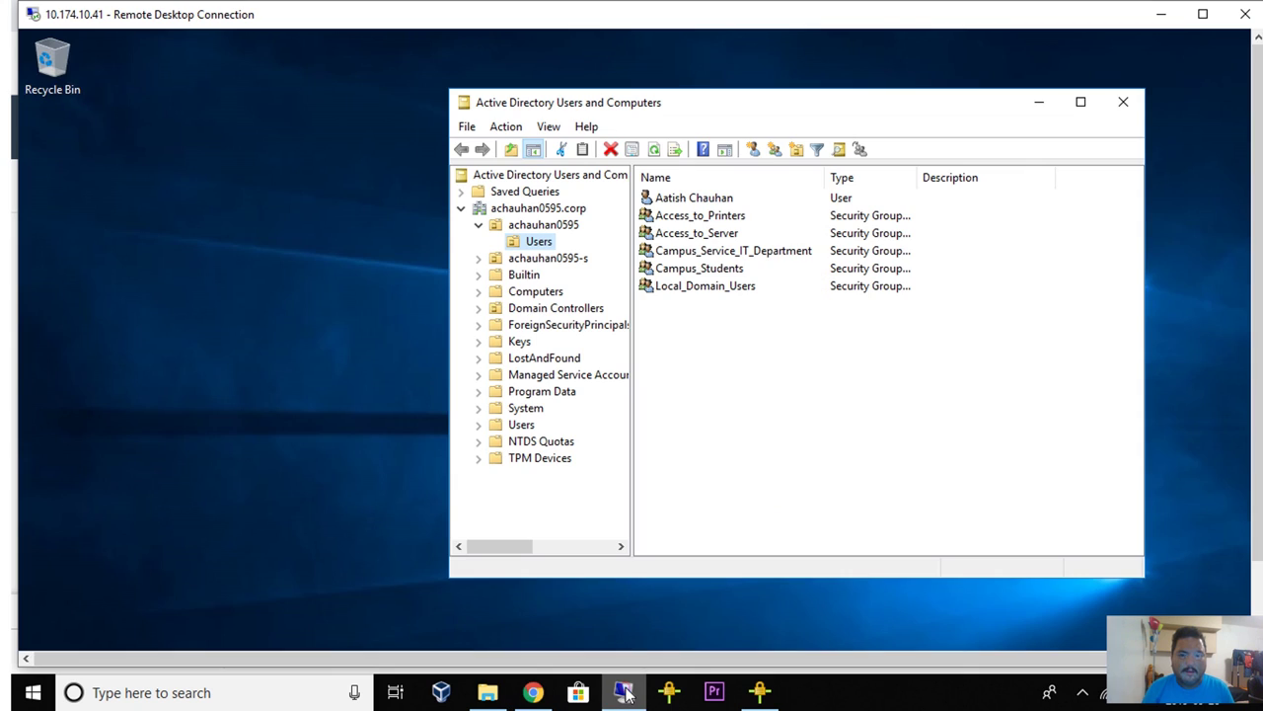
left_click(1036, 104)
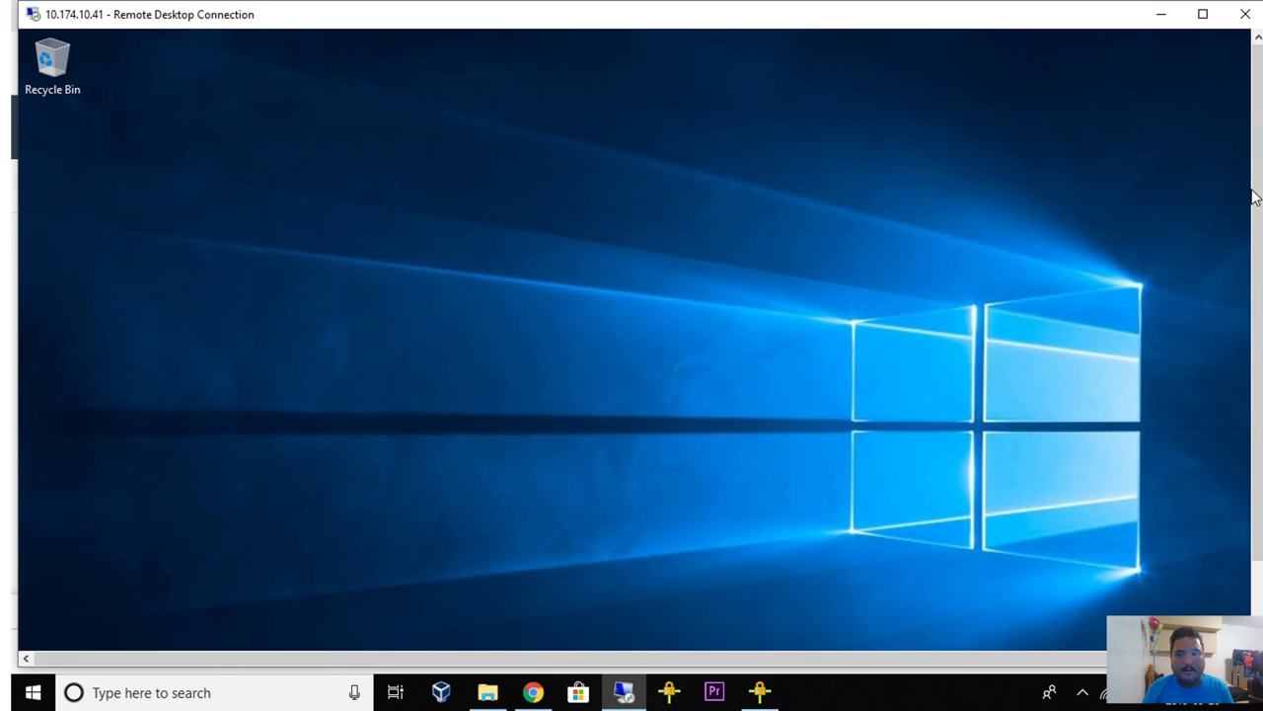
left_click_drag(1256, 191, 1258, 358)
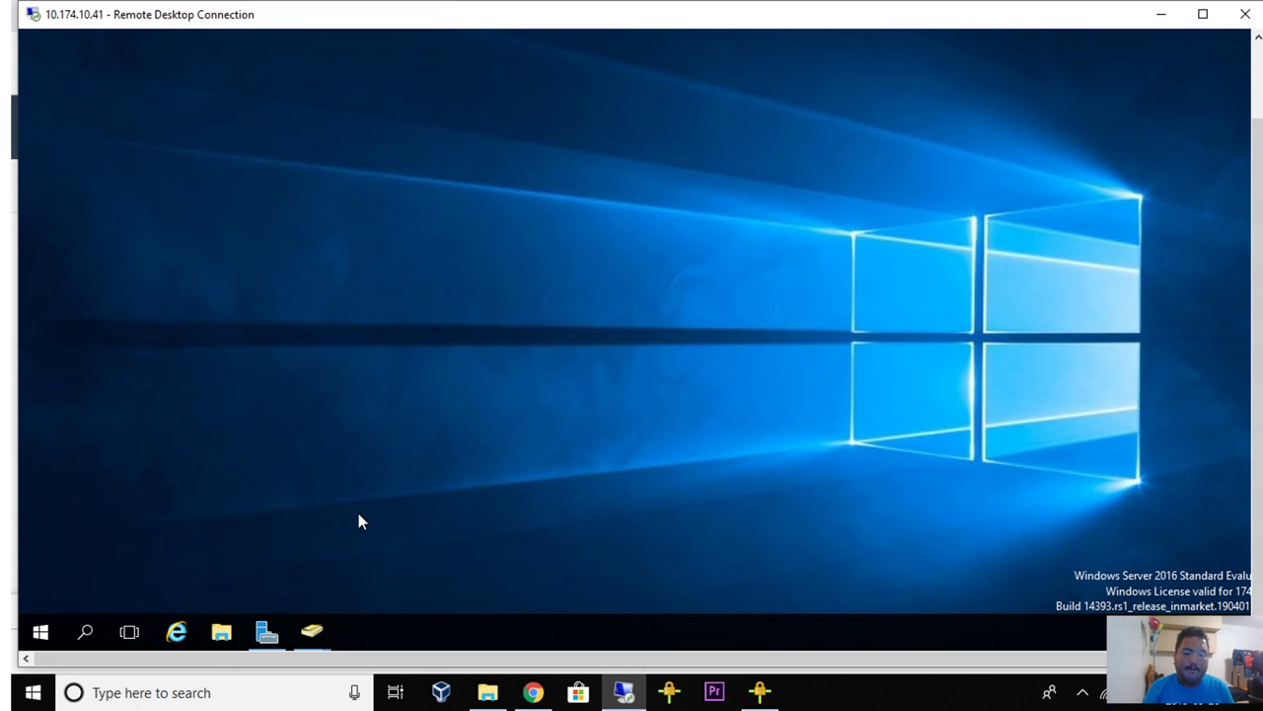
left_click(267, 630)
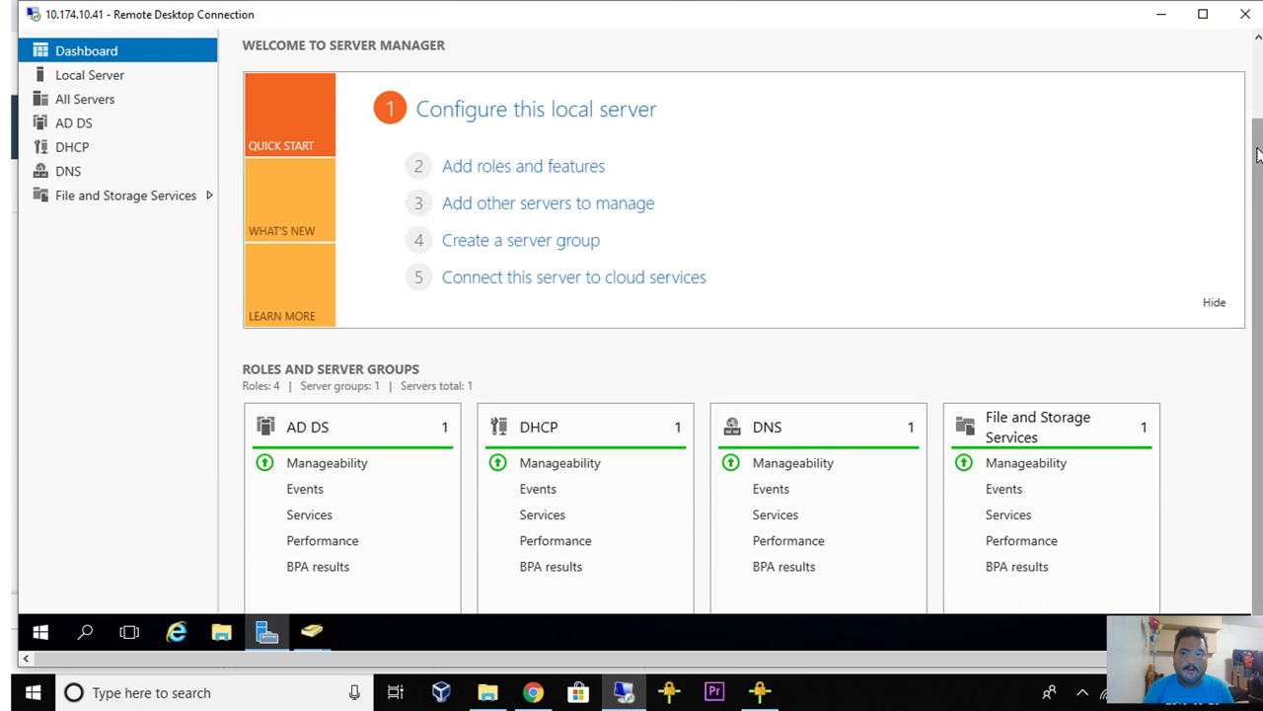
left_click_drag(1258, 319, 1258, 230)
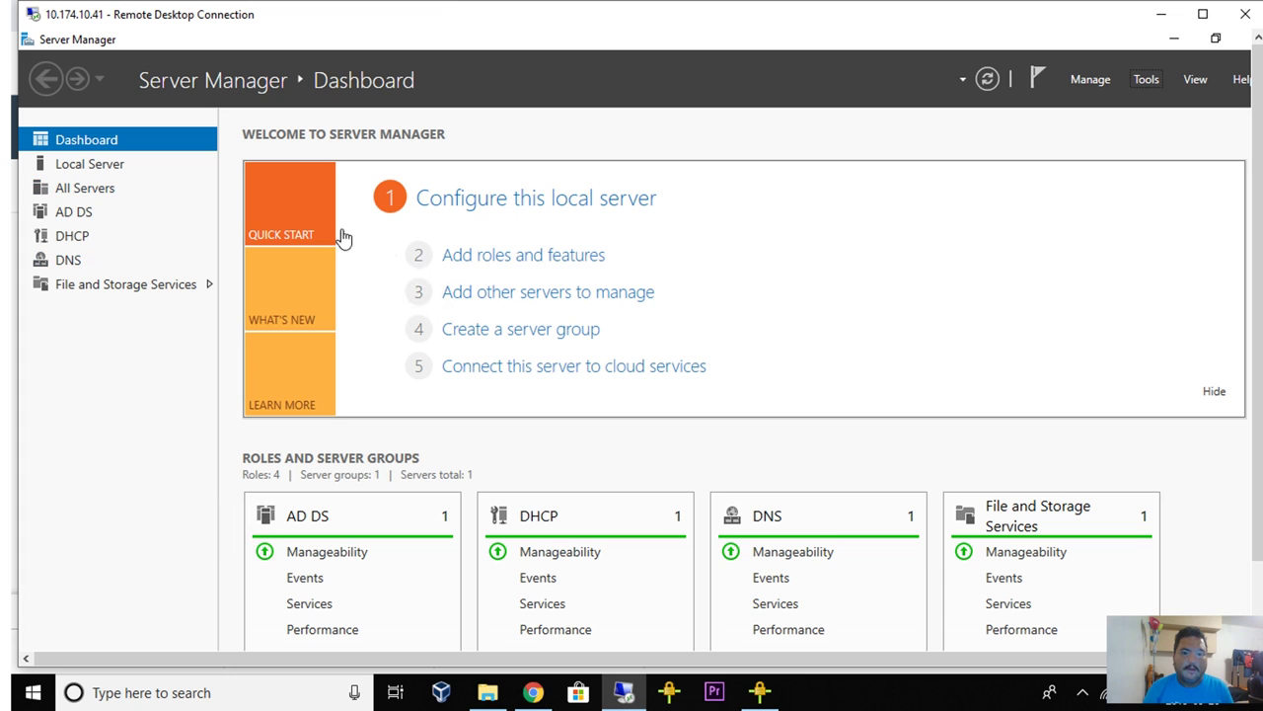
Review the server roles list in the Add Roles and Features Wizard using role-based installation, then cancel the wizard
left_click(446, 256)
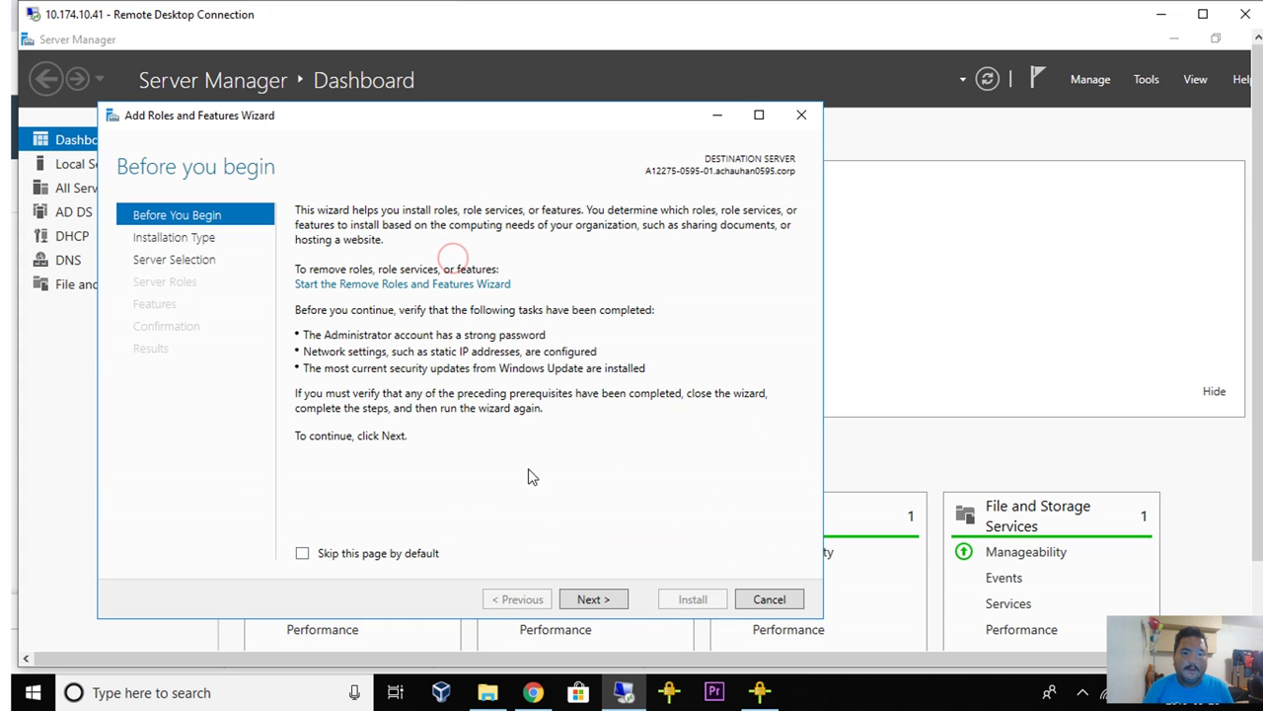
left_click(608, 601)
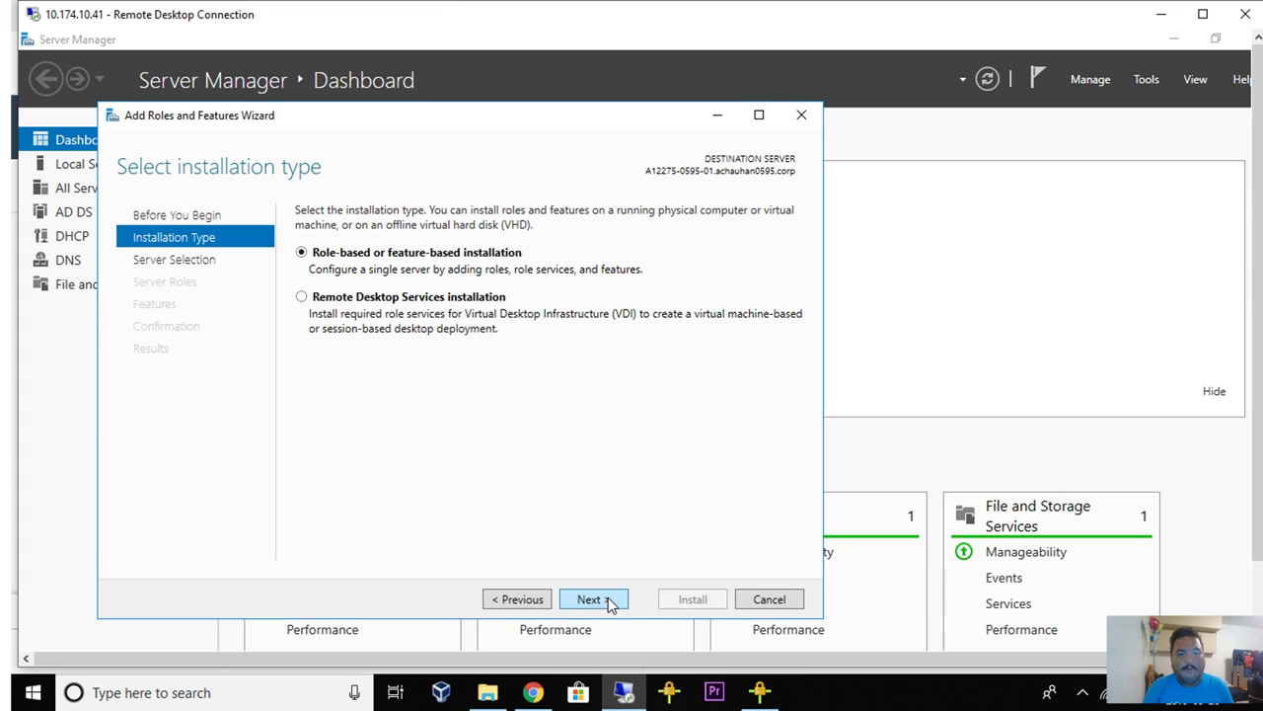
left_click(608, 599)
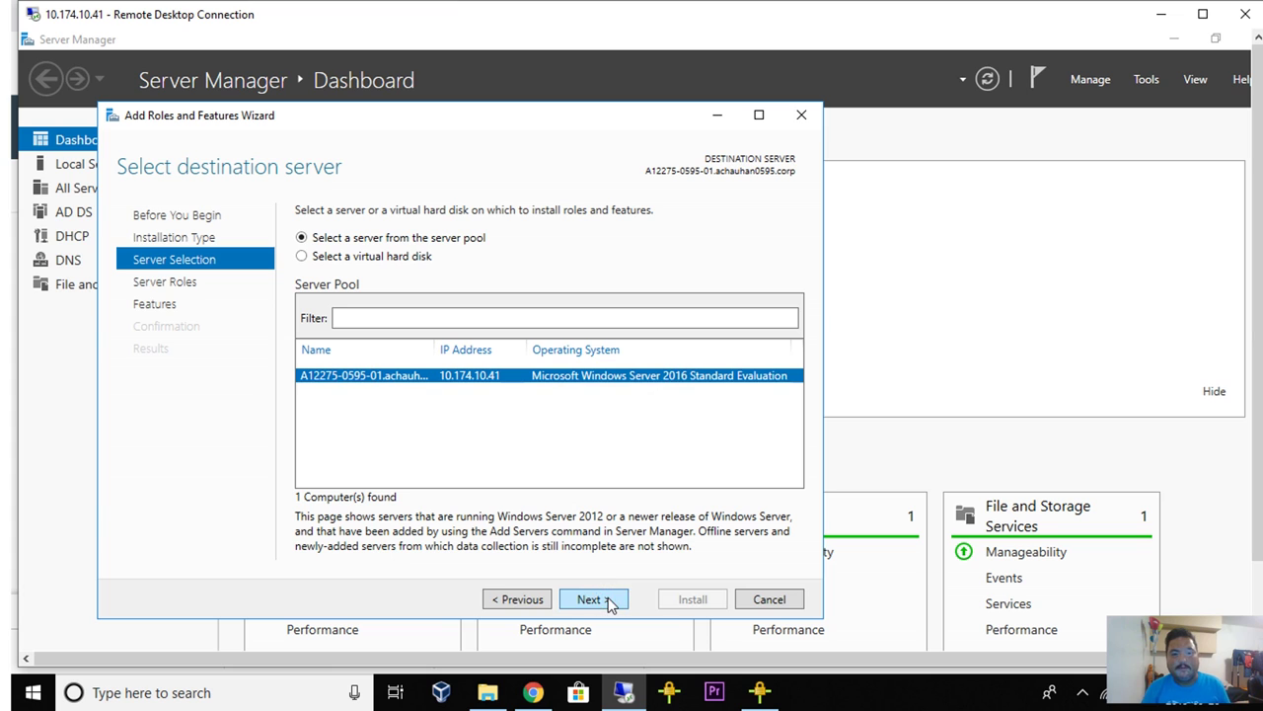
left_click(608, 599)
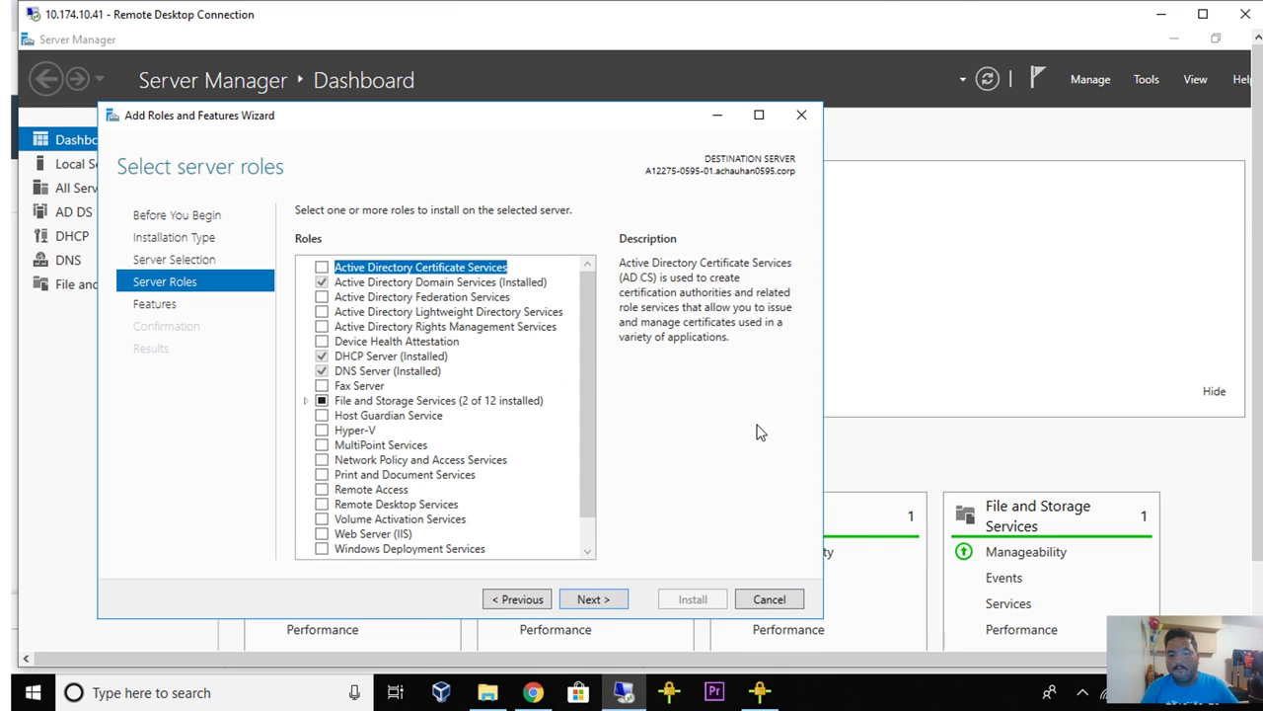
left_click(768, 600)
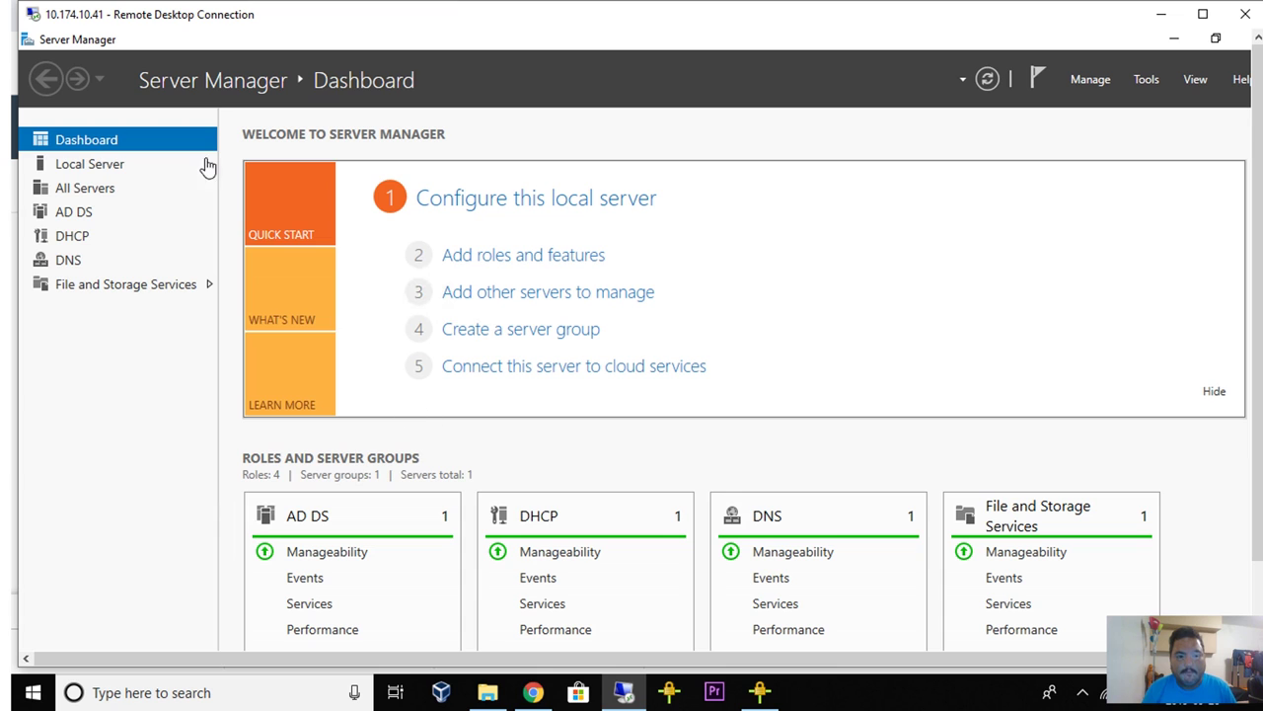
Review the Local Server properties in Server Manager and minimise its window
left_click(127, 164)
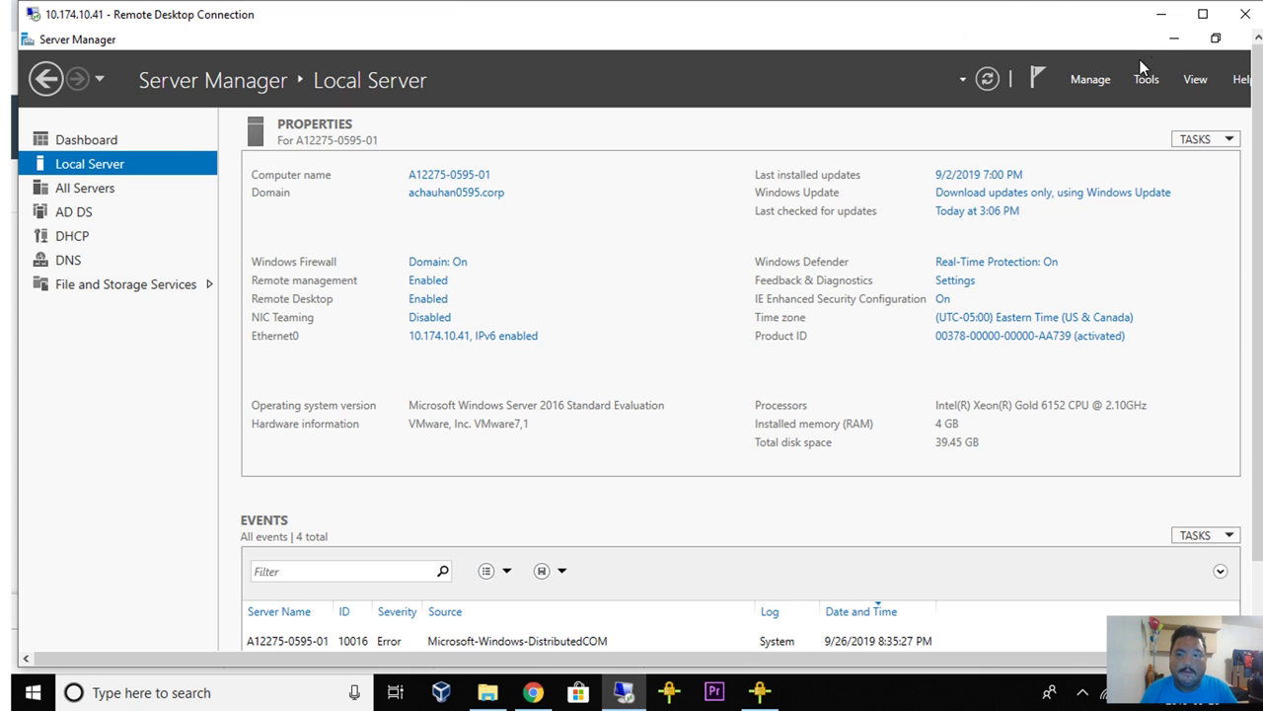
left_click(1173, 43)
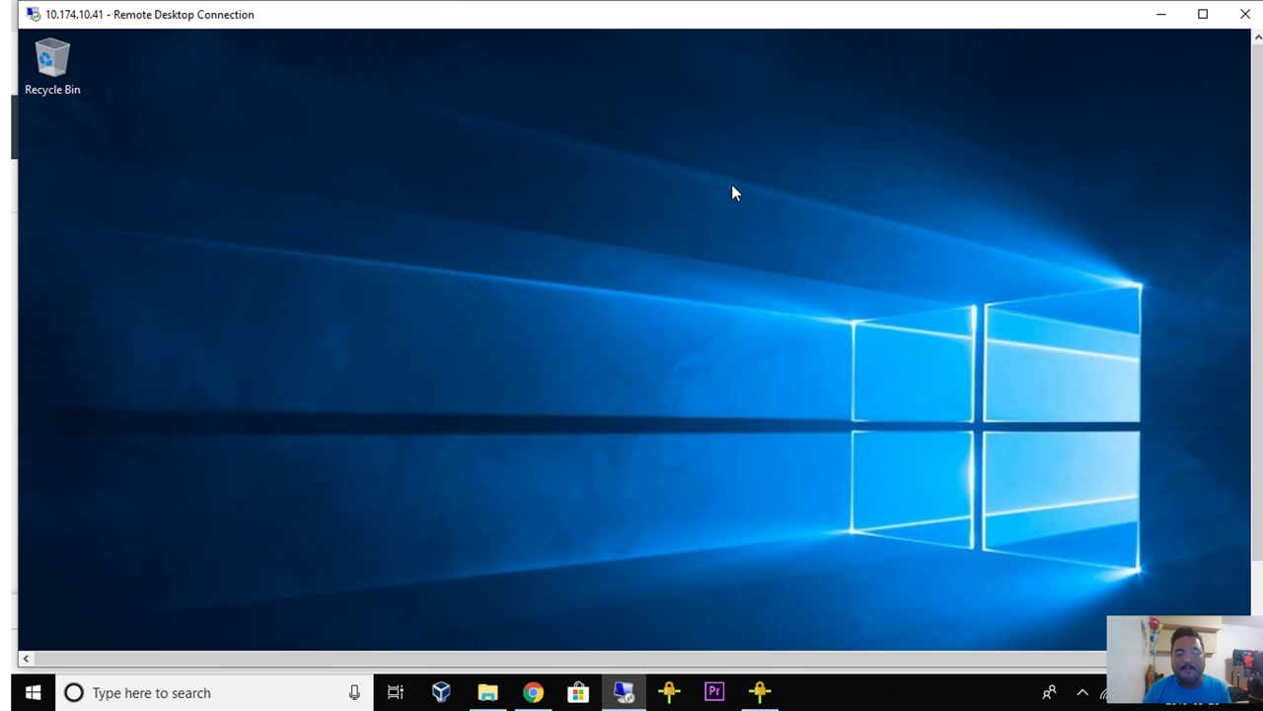
left_click(1200, 15)
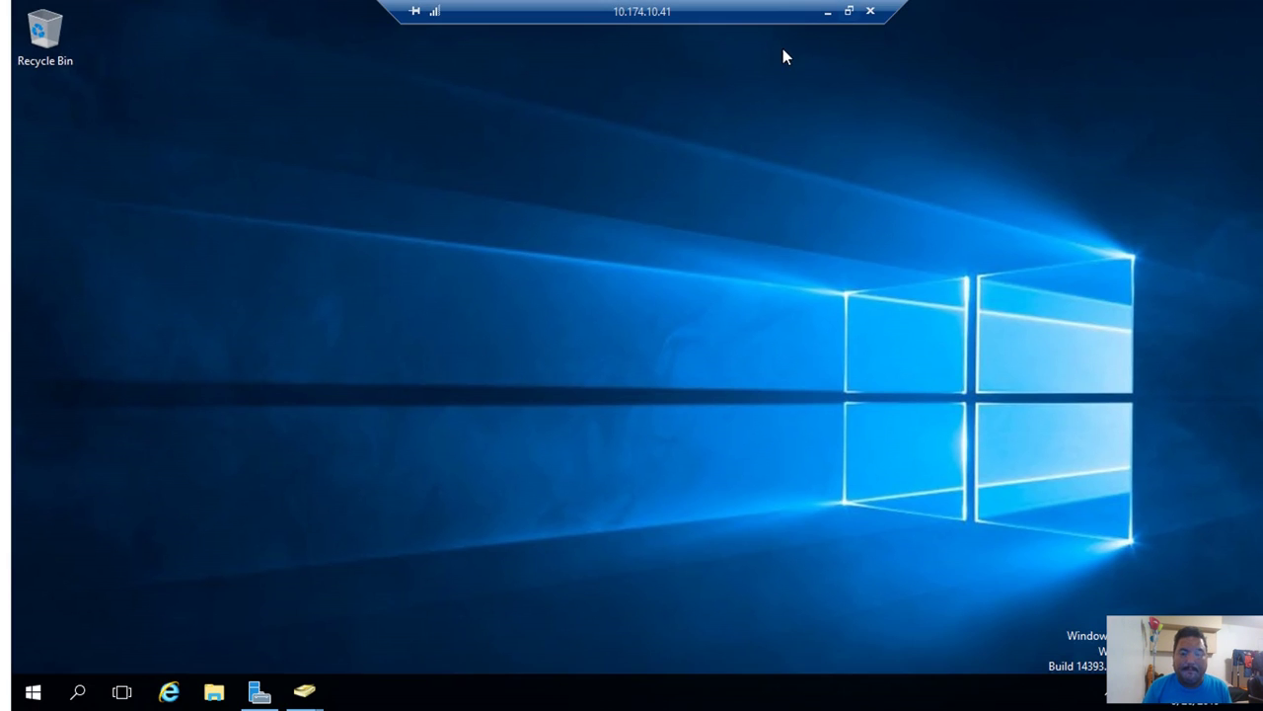
left_click(851, 14)
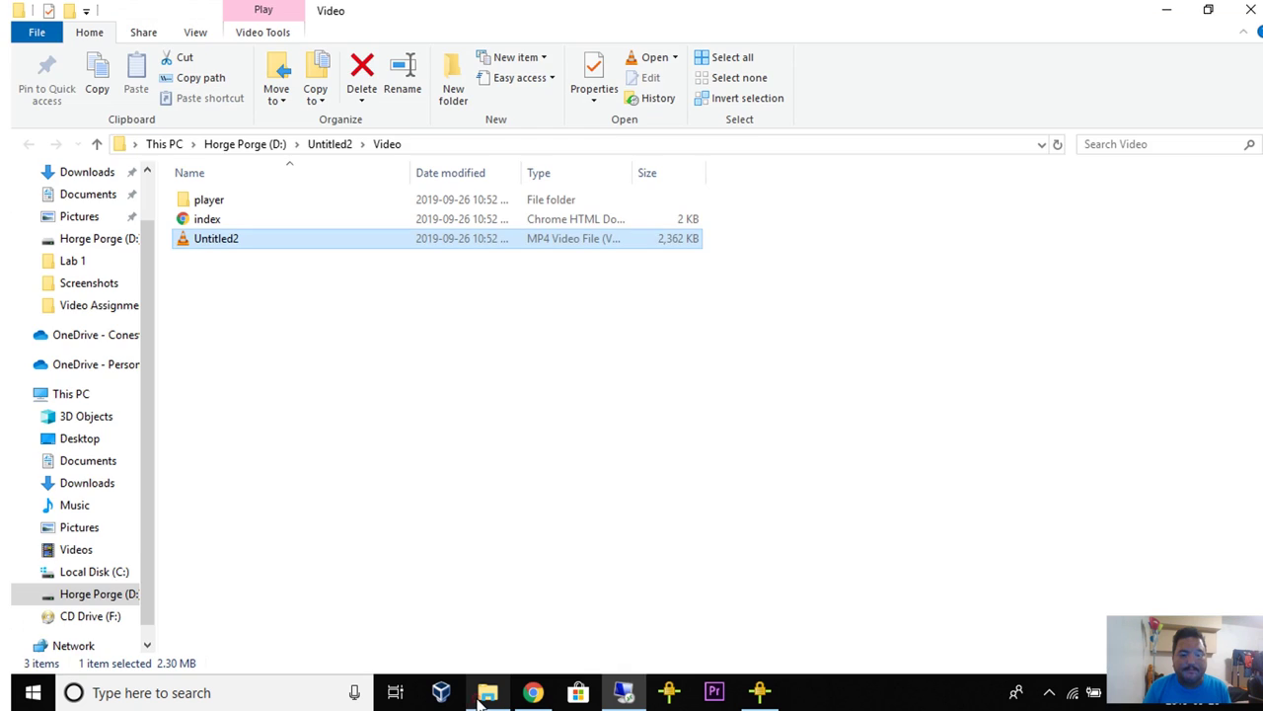
left_click(488, 693)
left_click(489, 696)
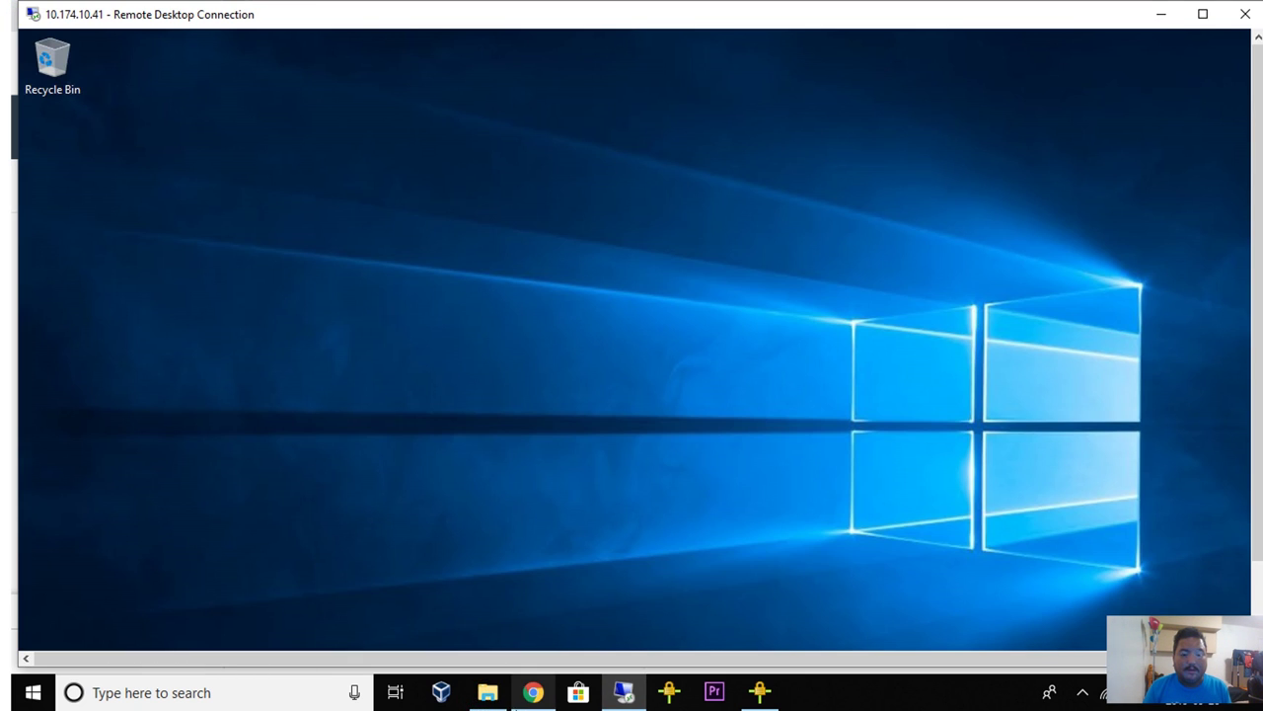
Switch to Chrome and read the Task 1 and Task 2 instructions in the INFO2275 lab PDF
left_click(533, 694)
left_click(101, 16)
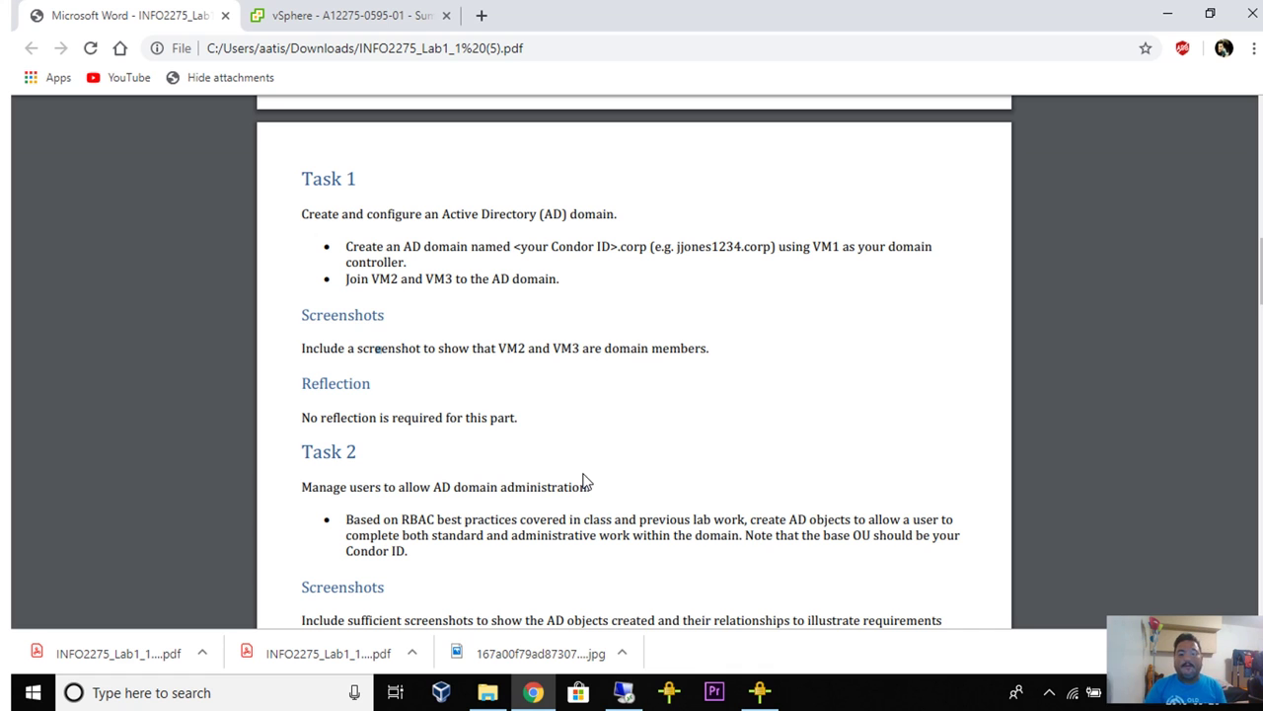
scroll(553, 258, "down", 1)
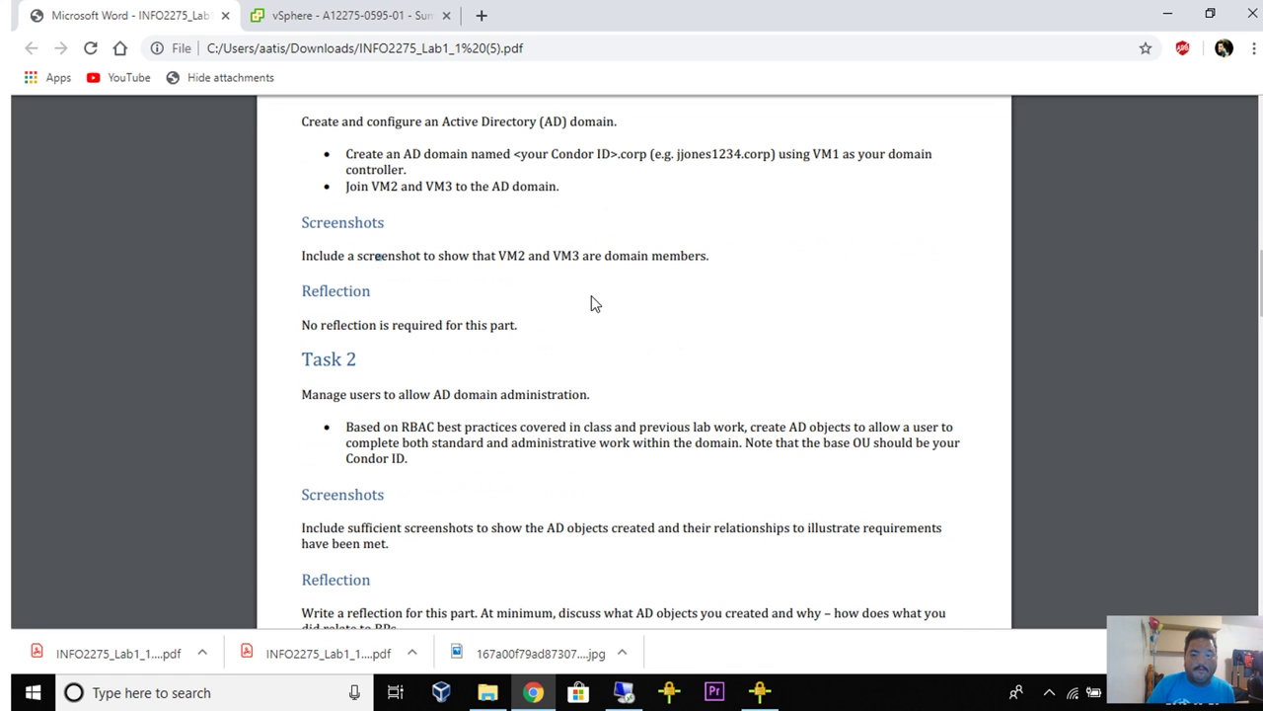
Return to the 10.174.10.41 Remote Desktop session and open Active Directory Users and Computers from Server Manager
left_click(624, 691)
left_click(1199, 15)
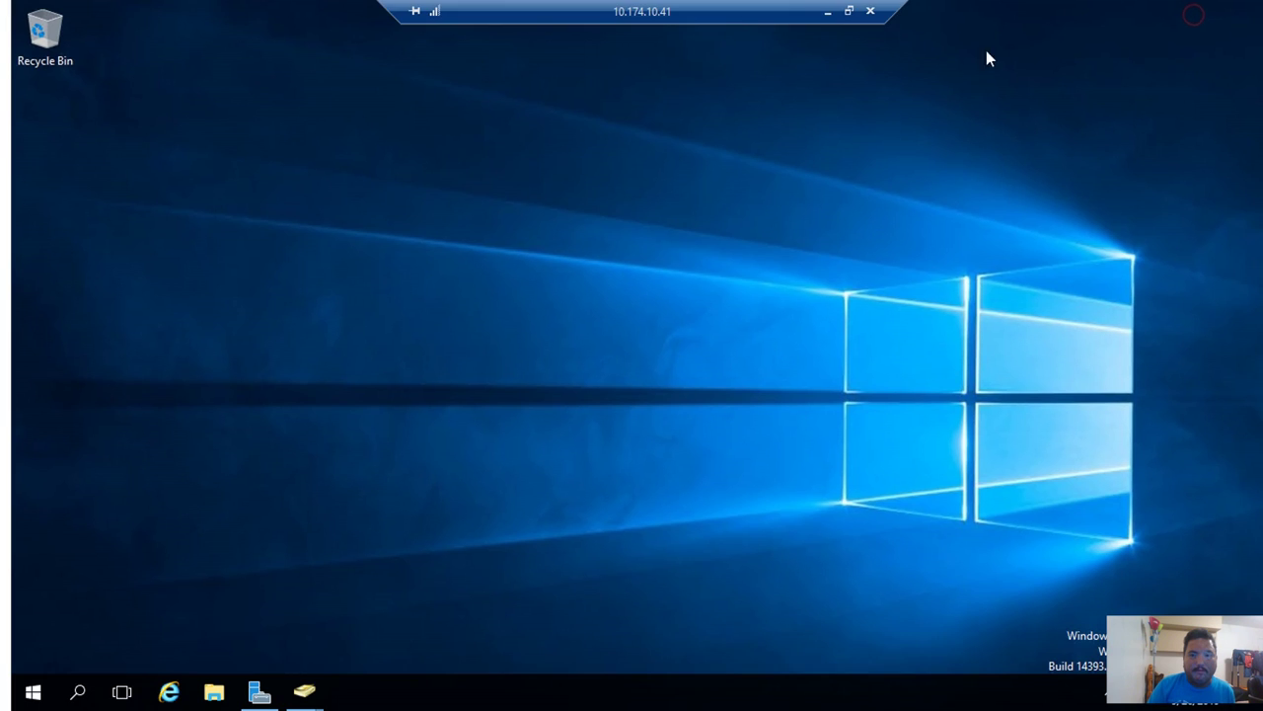
left_click(848, 12)
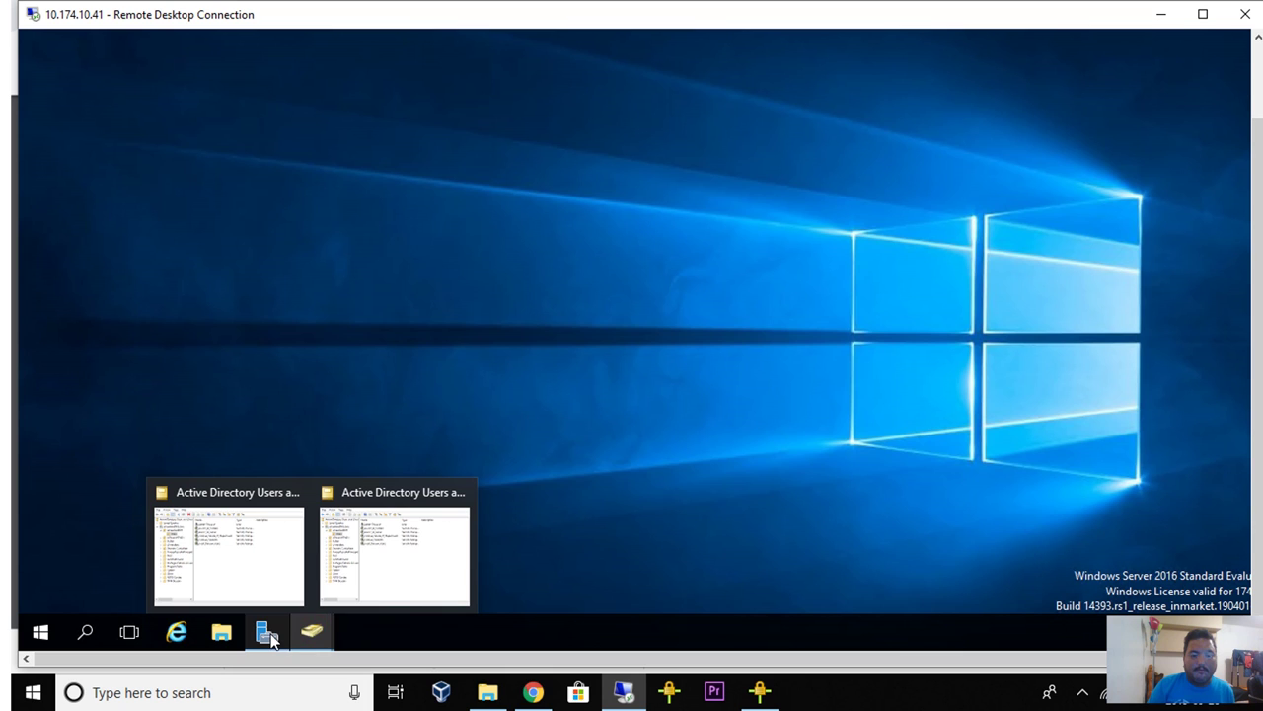
left_click(267, 634)
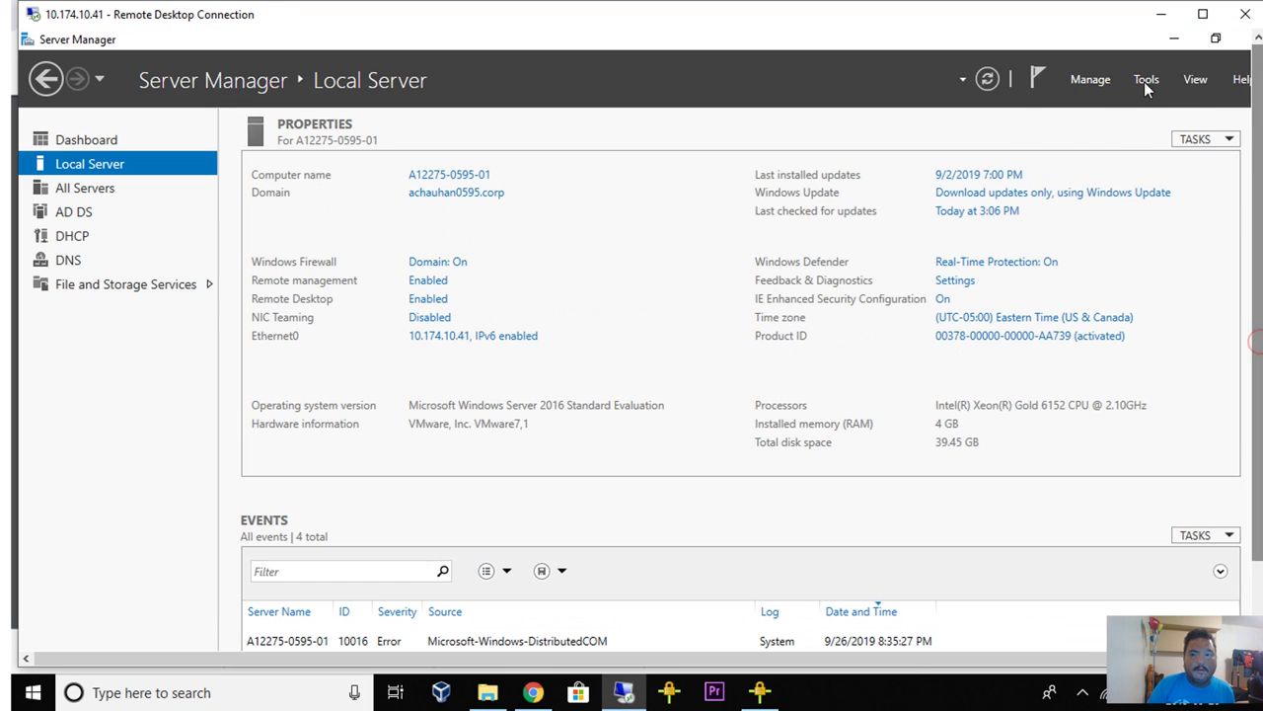
left_click(1146, 80)
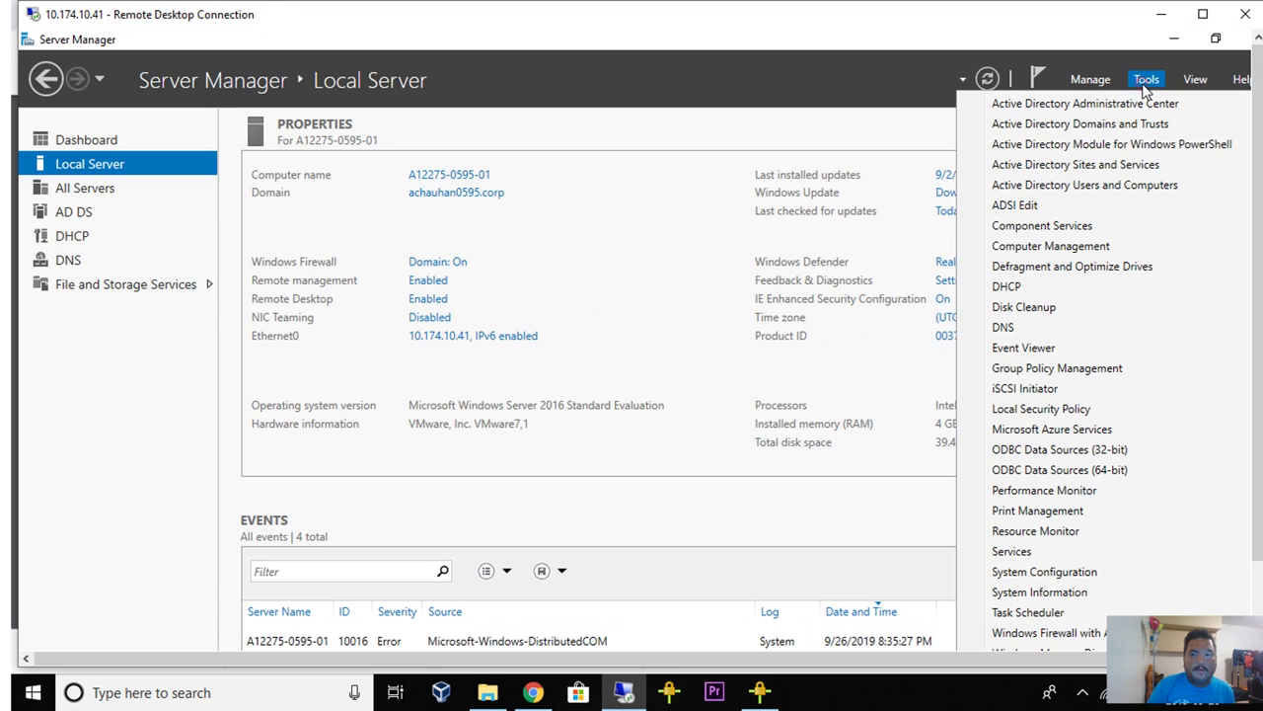
left_click(1089, 186)
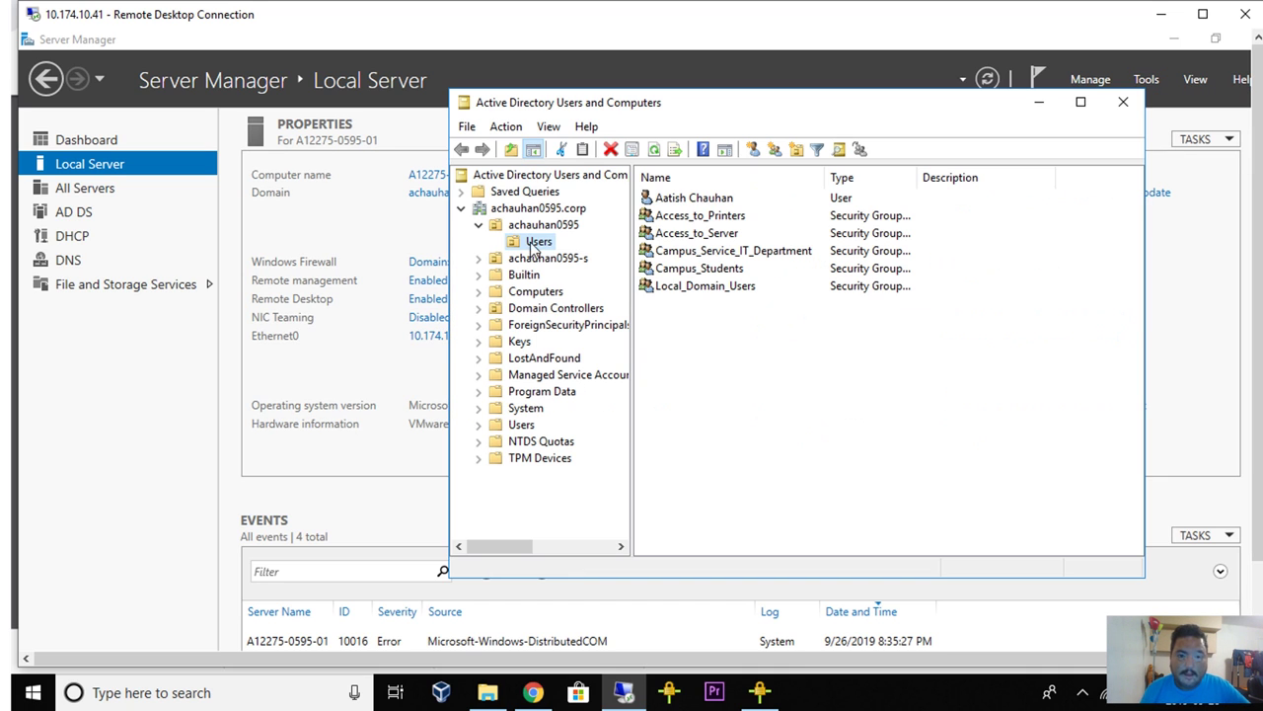
Inspect the logon name in the account properties of the user in the "-s" organizational unit's Users folder, then close the properties
left_click(526, 227)
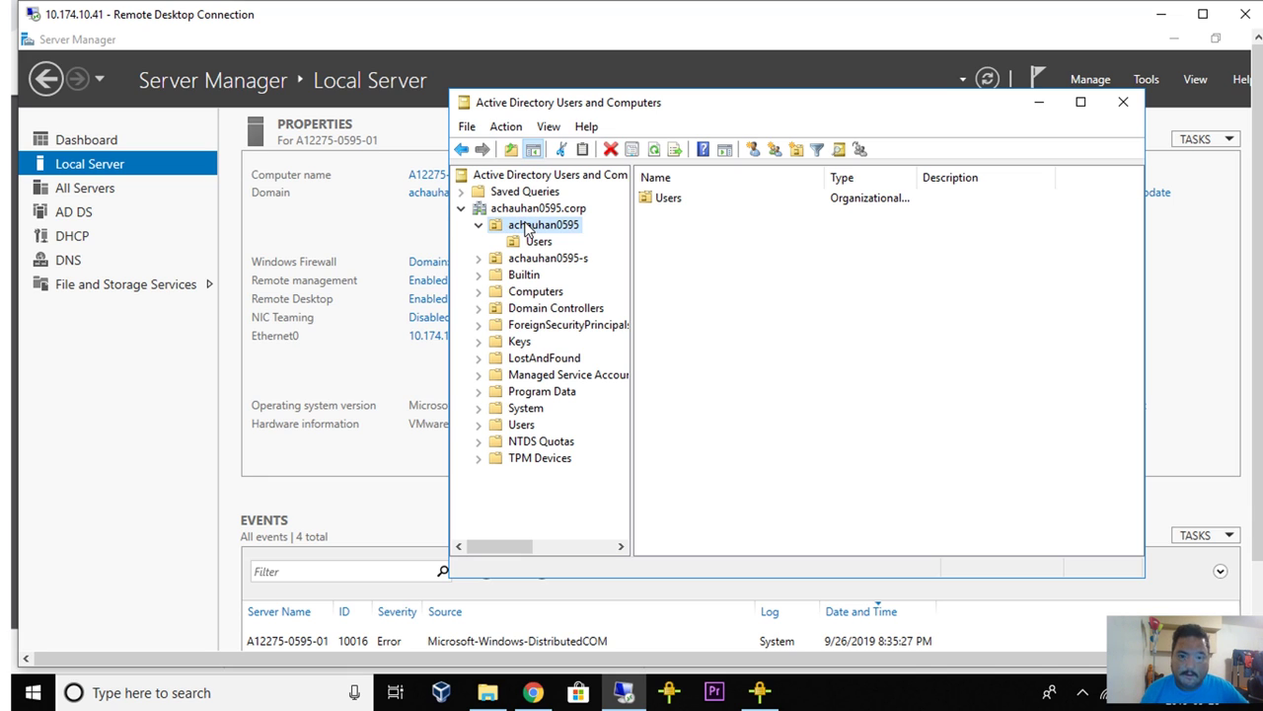
left_click(544, 258)
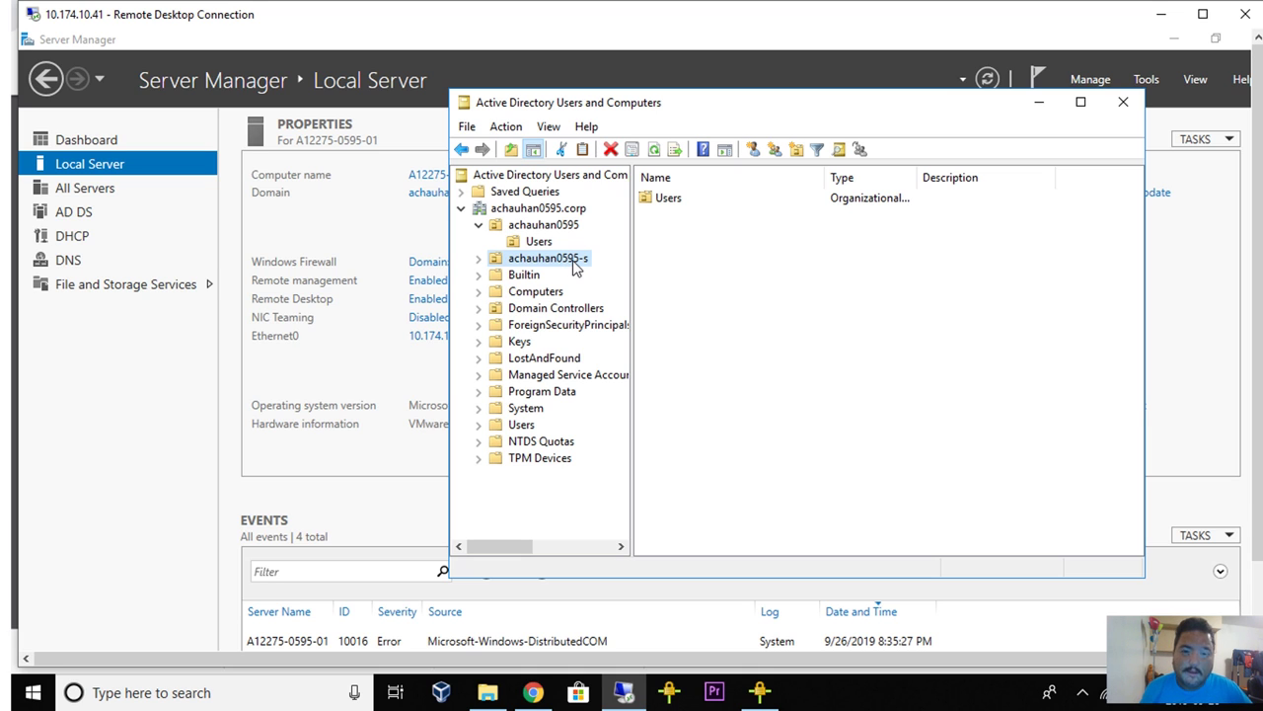
double_click(668, 201)
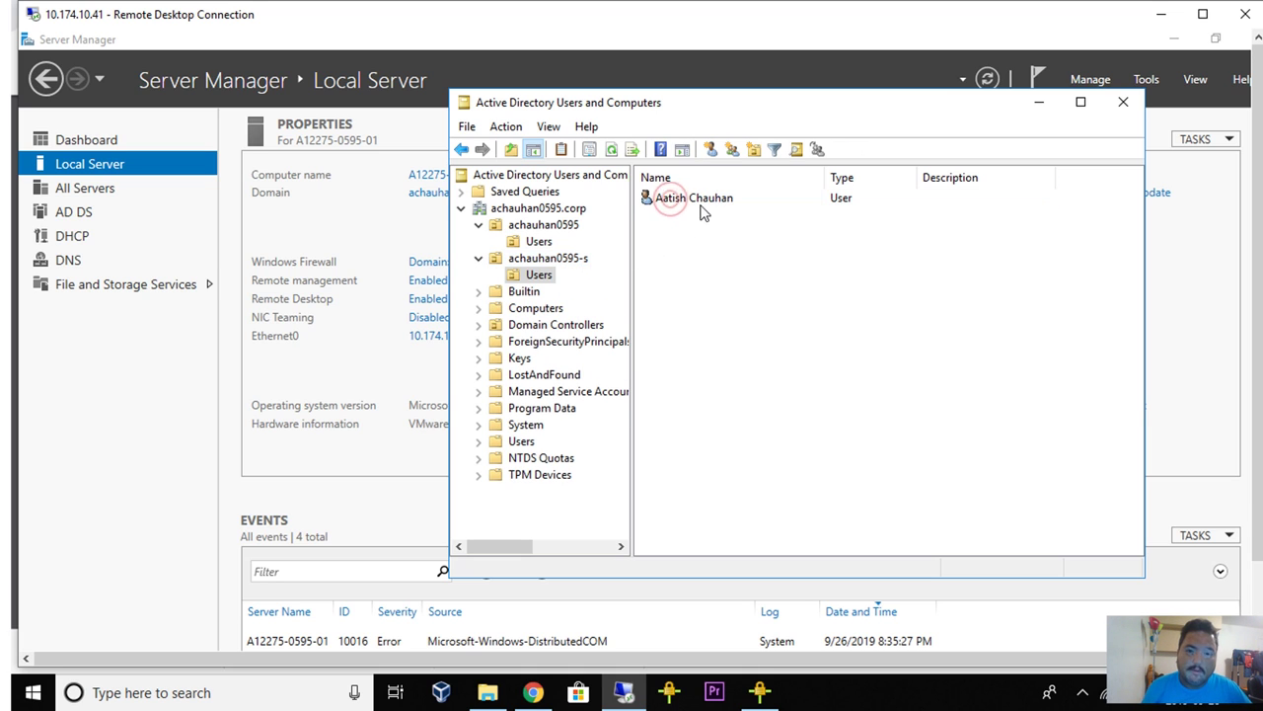
double_click(698, 205)
left_click(697, 202)
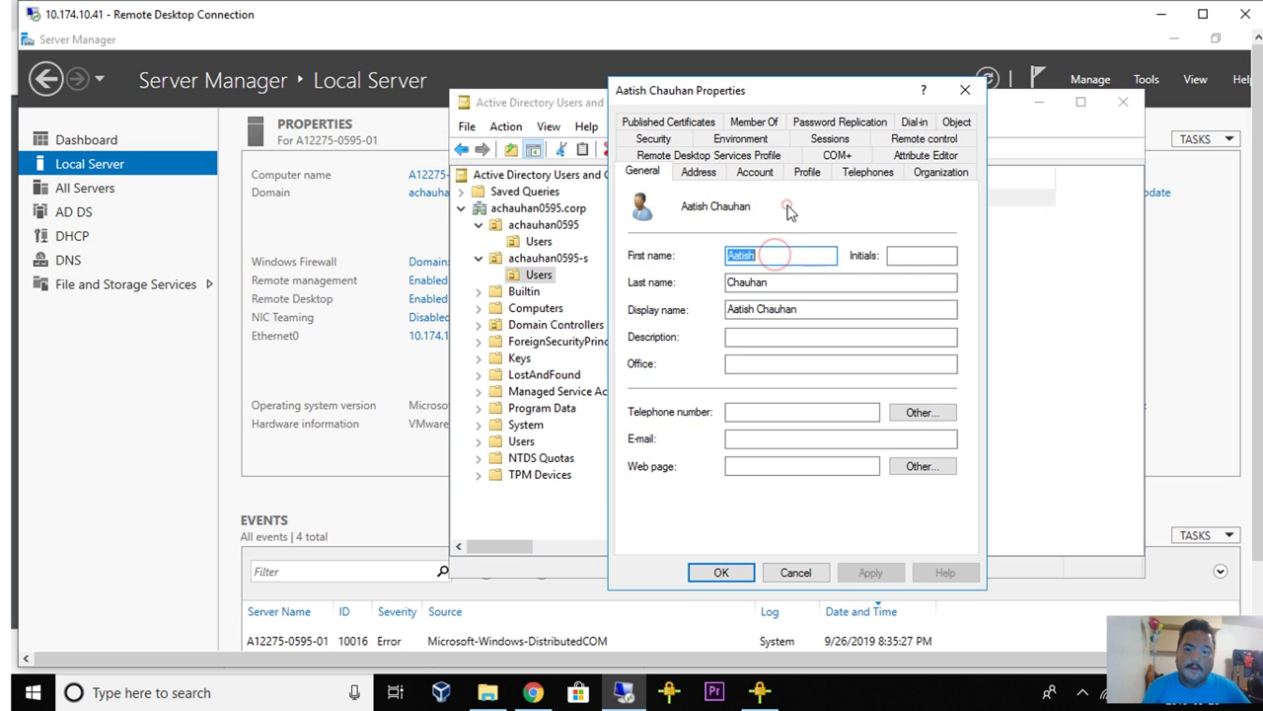
left_click(755, 172)
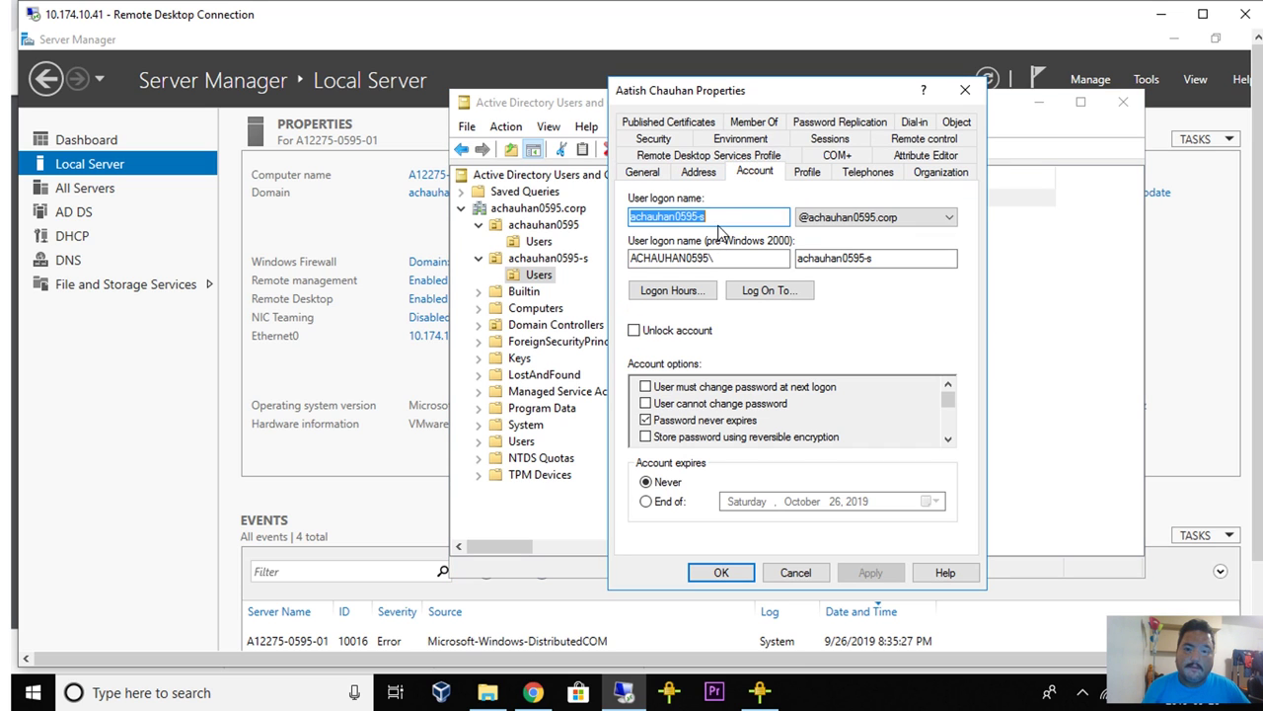
left_click(714, 219)
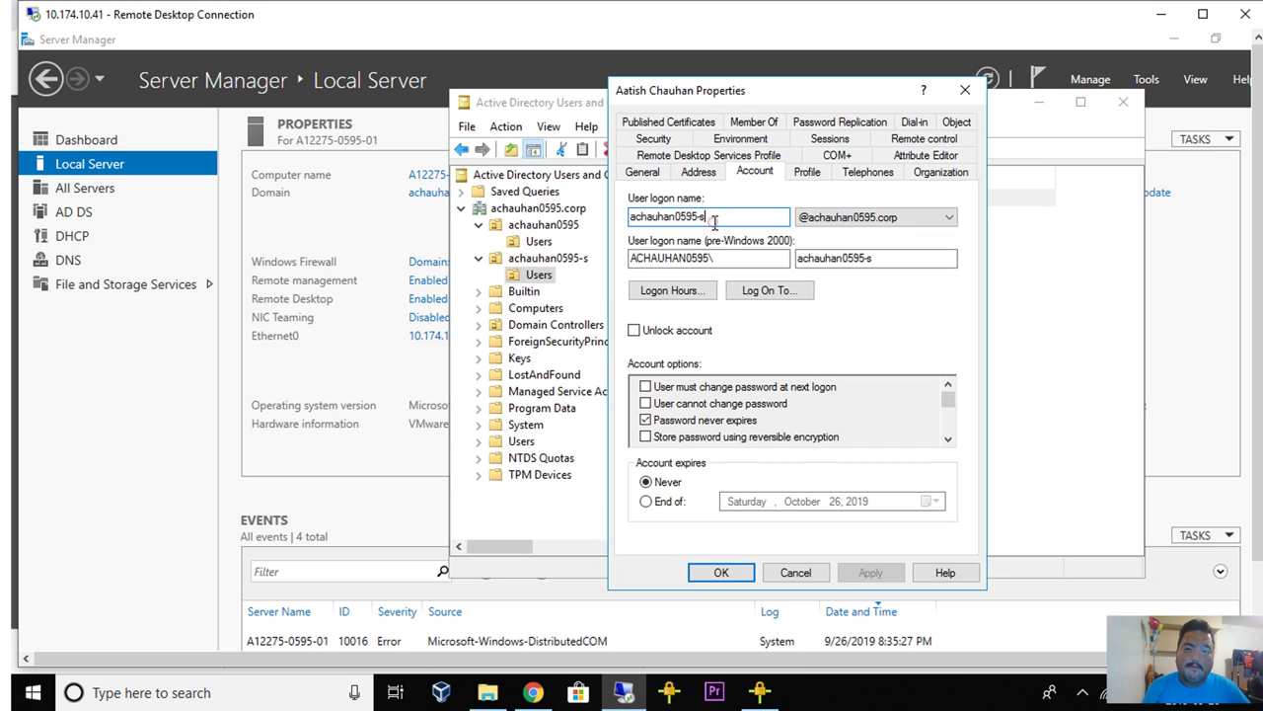
left_click(965, 90)
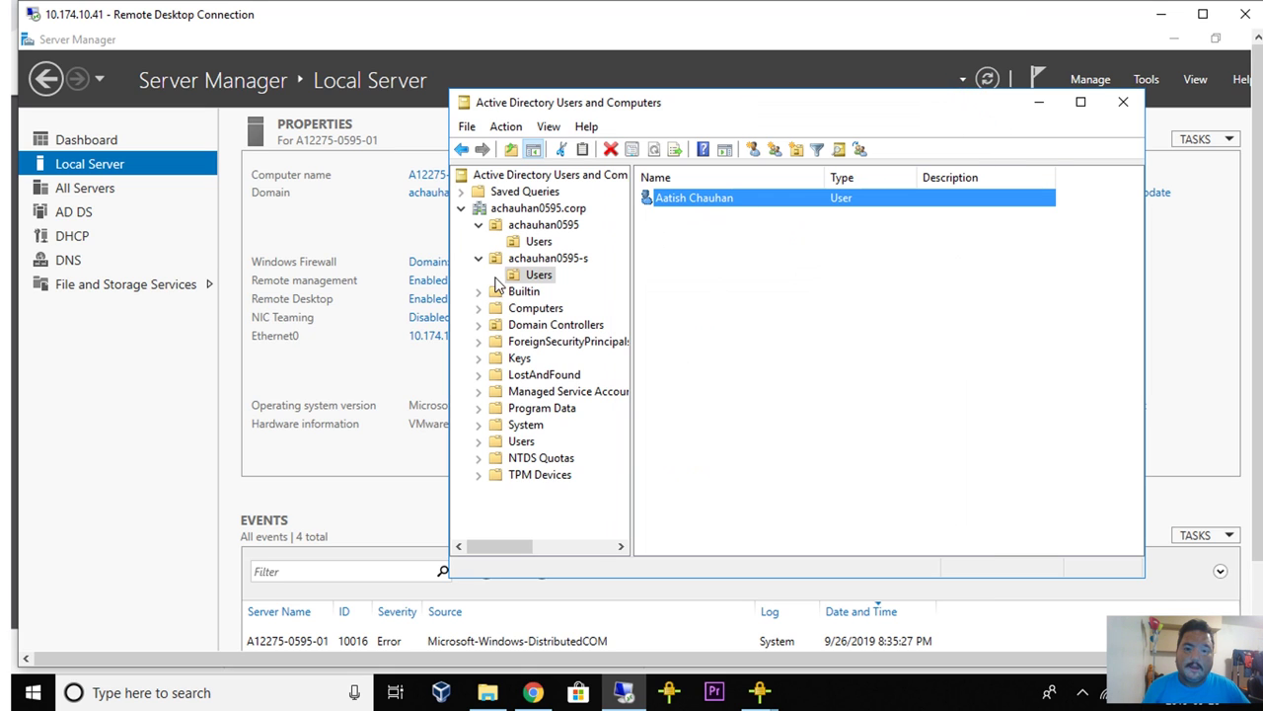
Compare the Users folders of both organizational units and inspect the account properties of the user in the base unit's Users folder
left_click(549, 261)
left_click(540, 275)
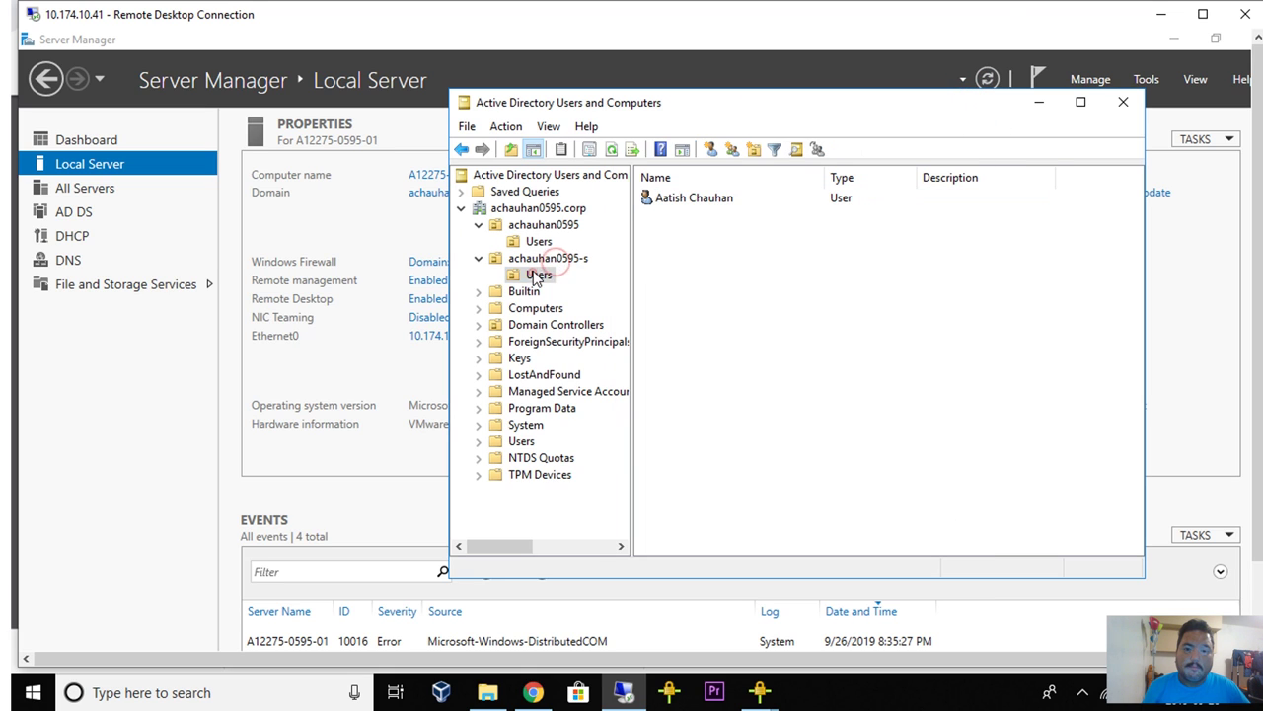
left_click(558, 225)
left_click(543, 242)
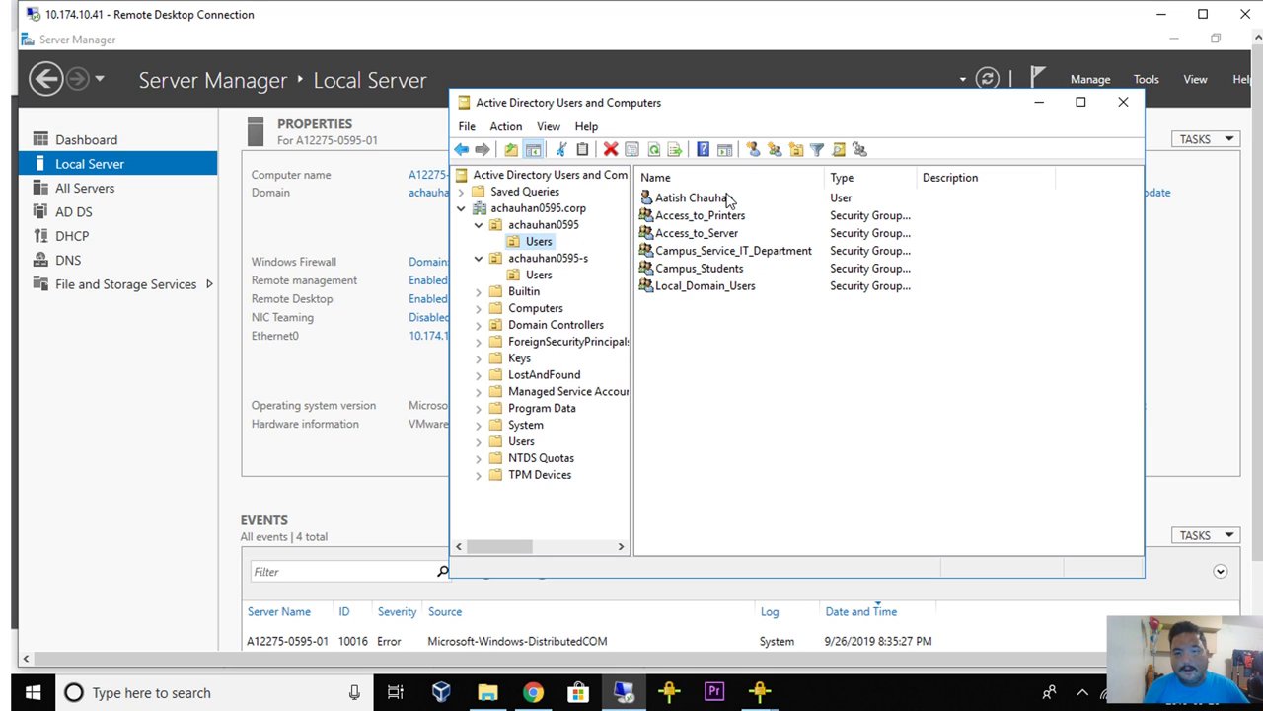
double_click(691, 198)
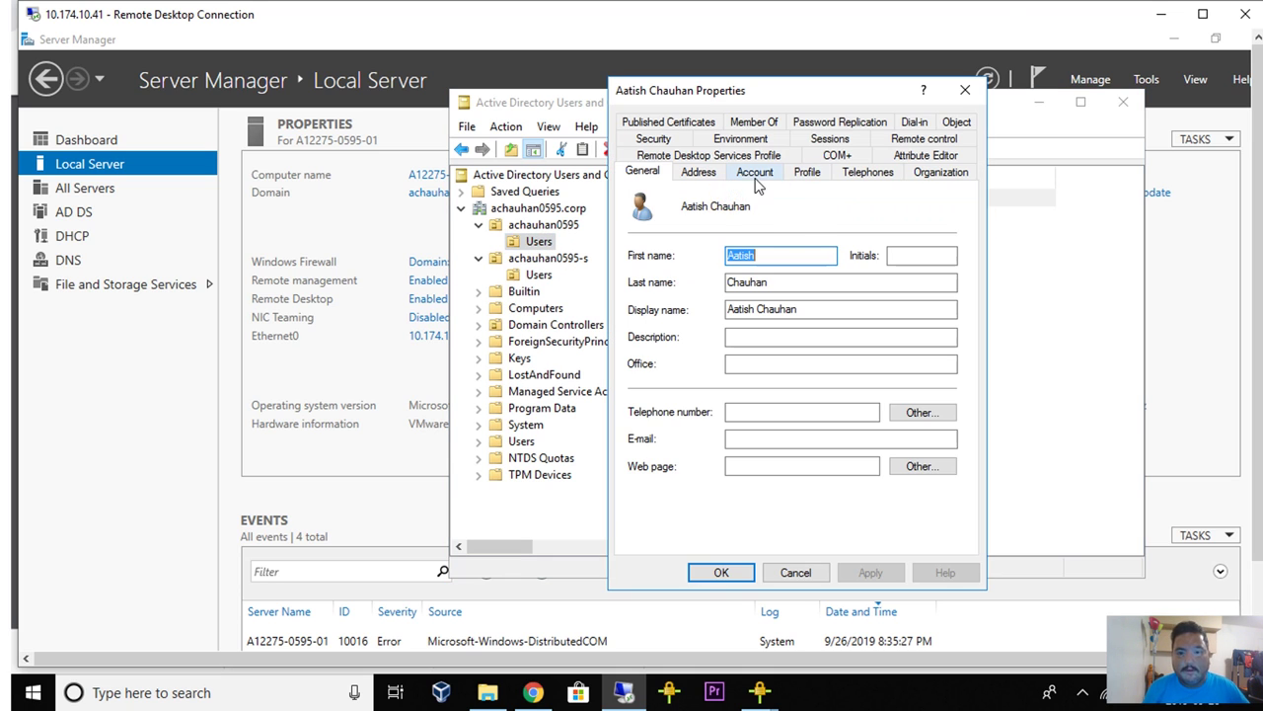
left_click(754, 178)
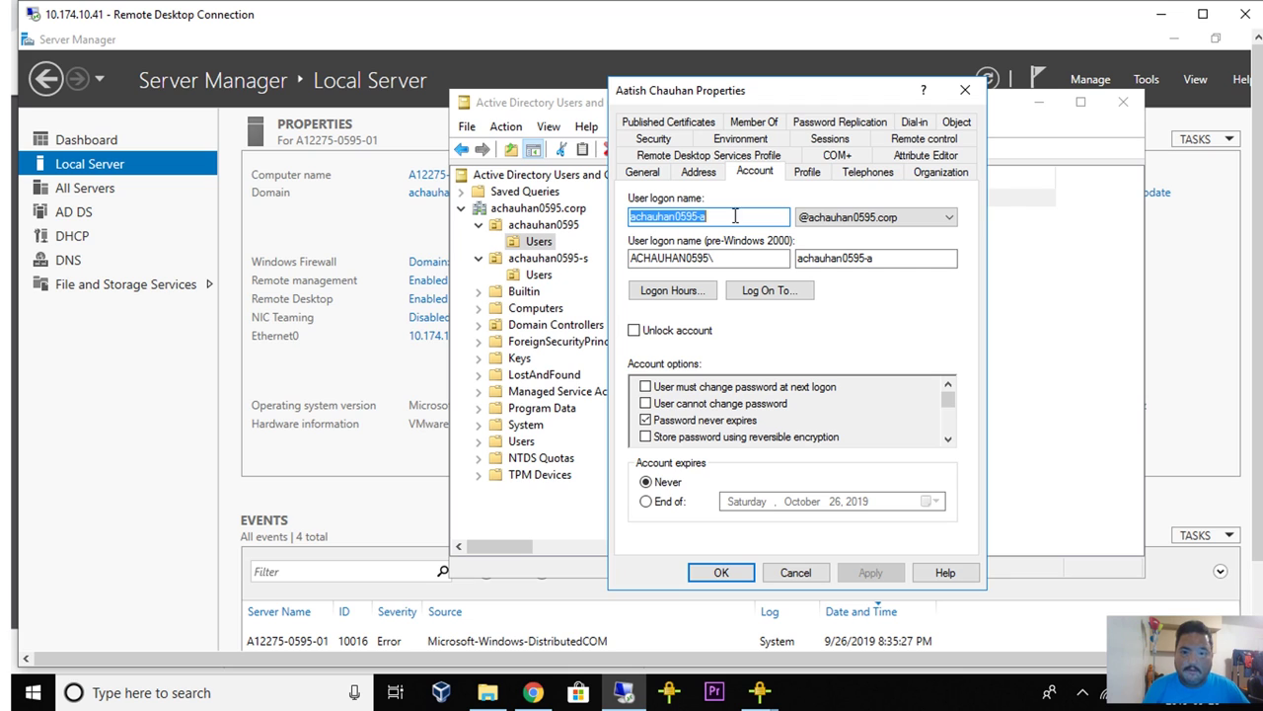
Close the user's properties and review the Campus_Service_IT_Department and Campus_Students security groups in the base organizational unit's Users folder
left_click(965, 91)
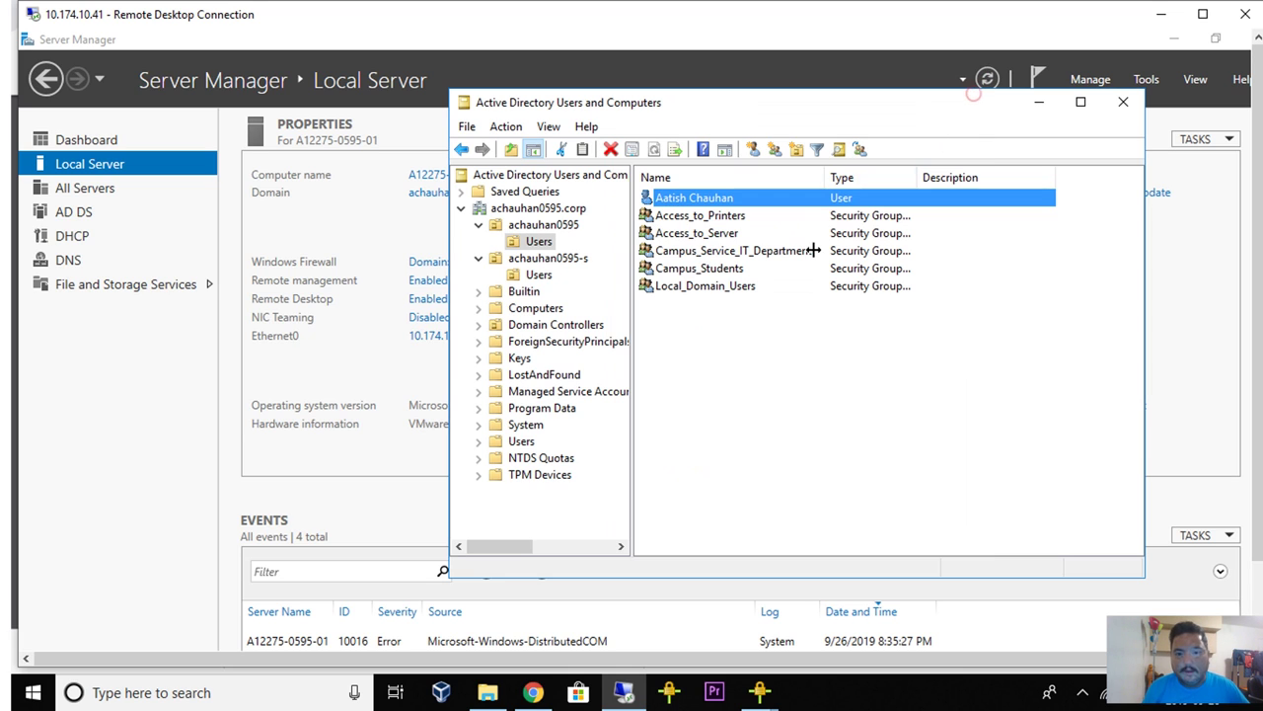
left_click(740, 314)
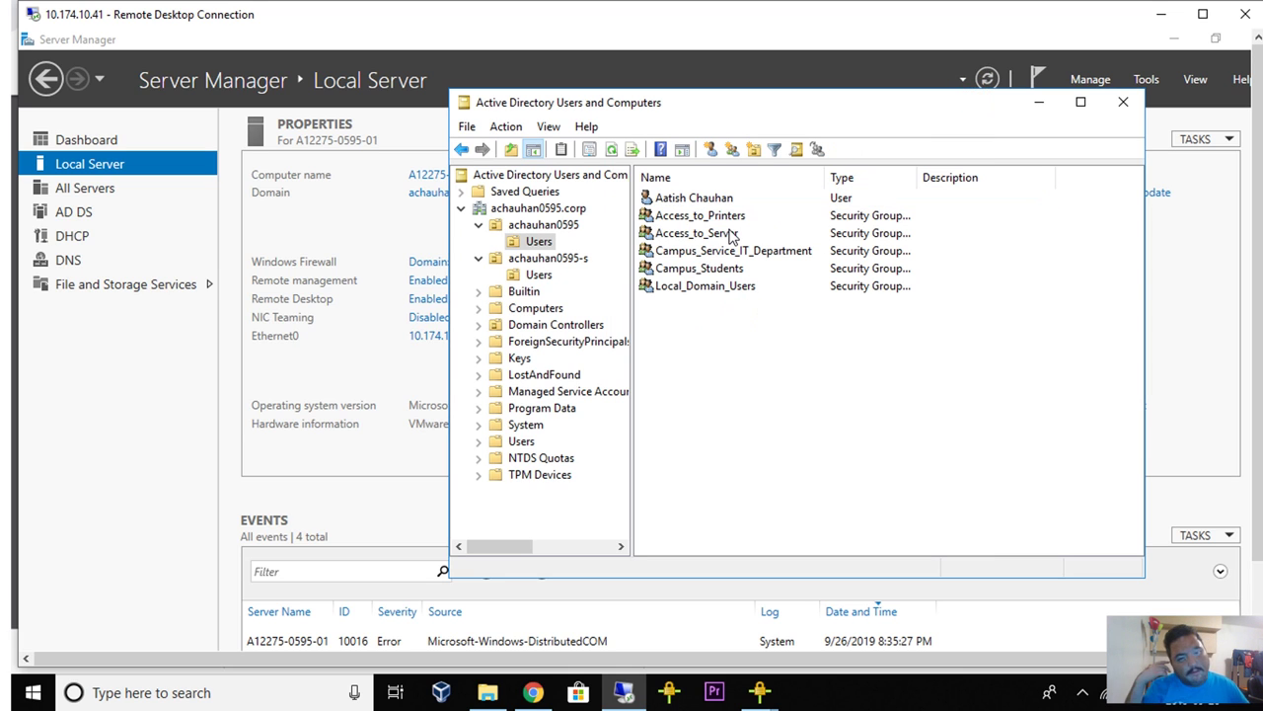
left_click_drag(742, 326, 731, 213)
left_click(722, 324)
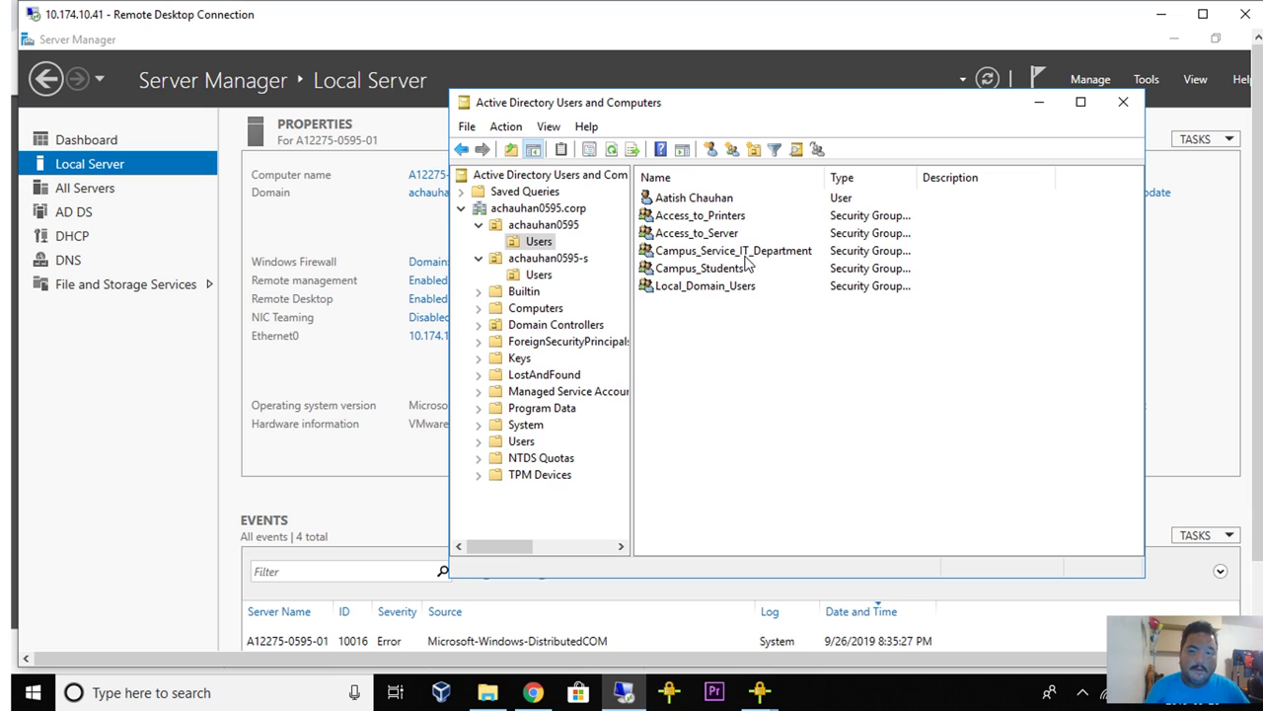
left_click(992, 257)
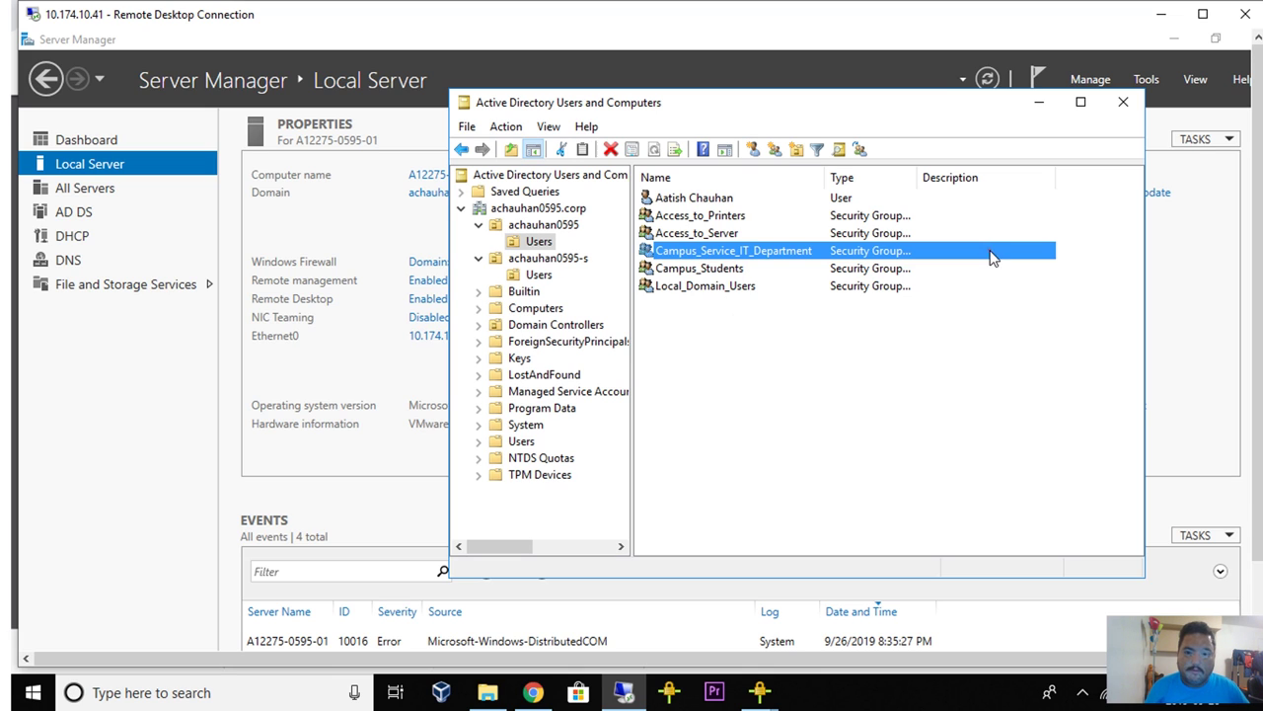
left_click(707, 271)
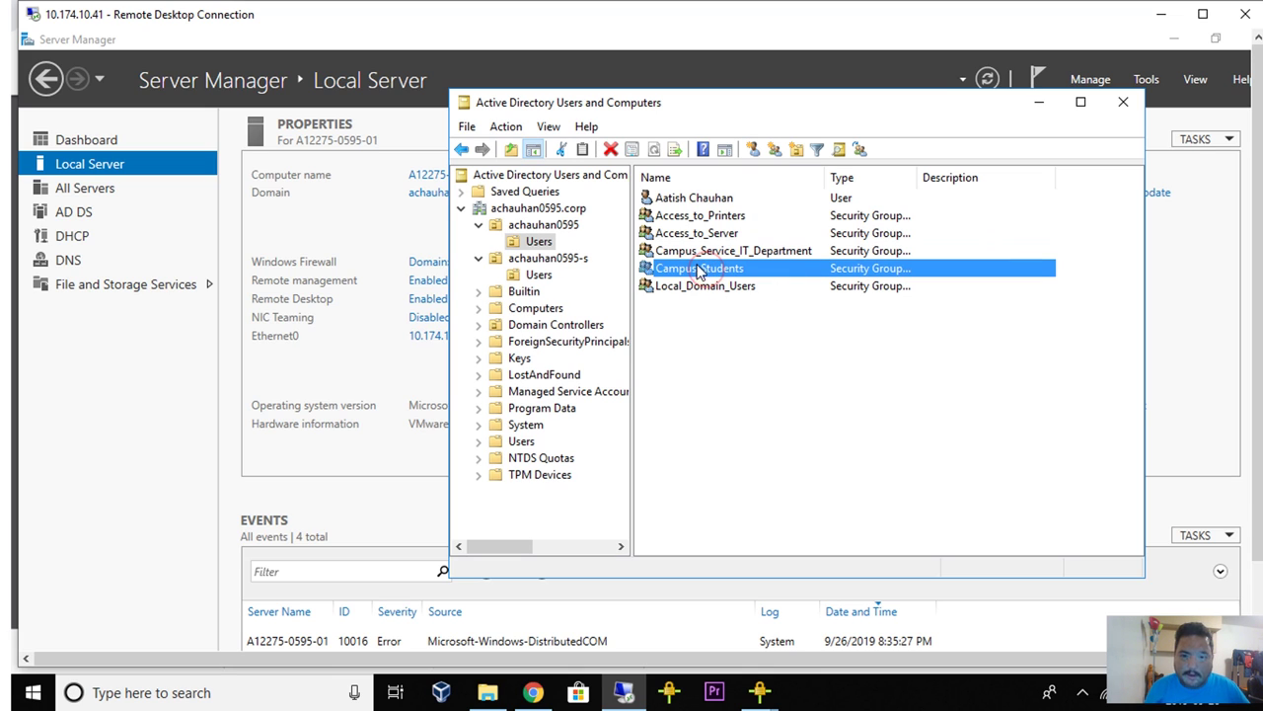
left_click(777, 252)
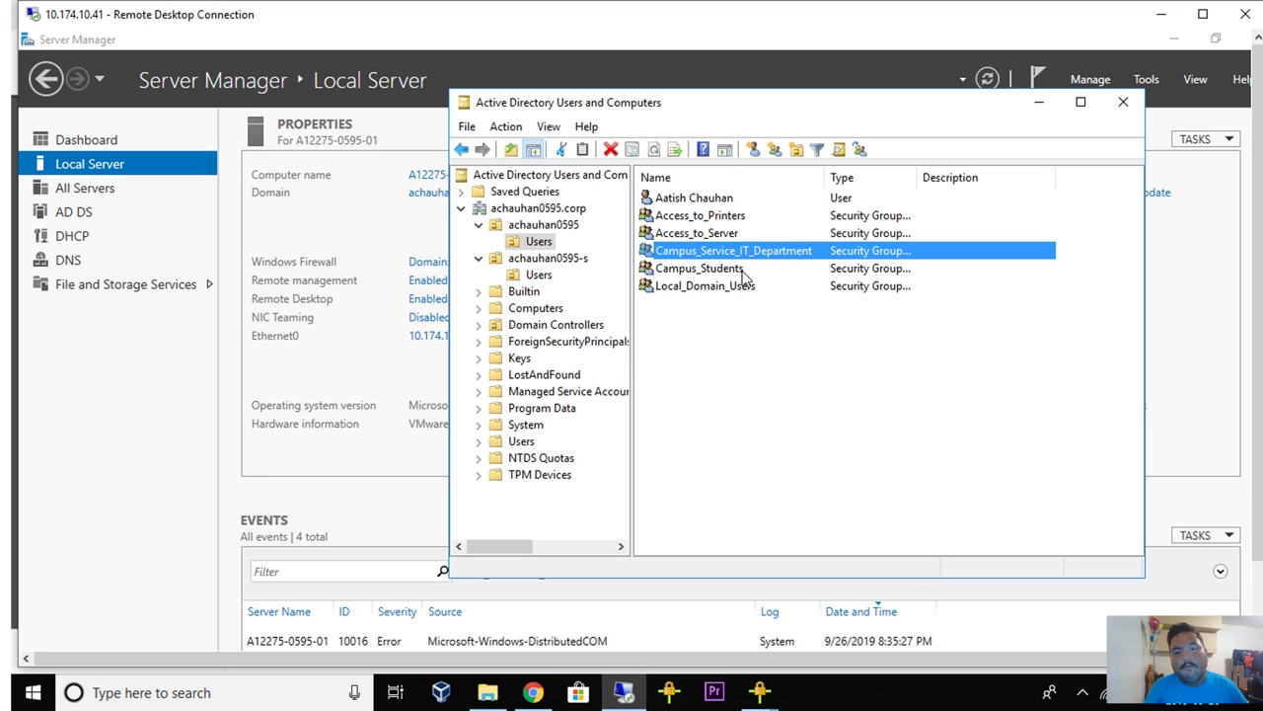
left_click(746, 270)
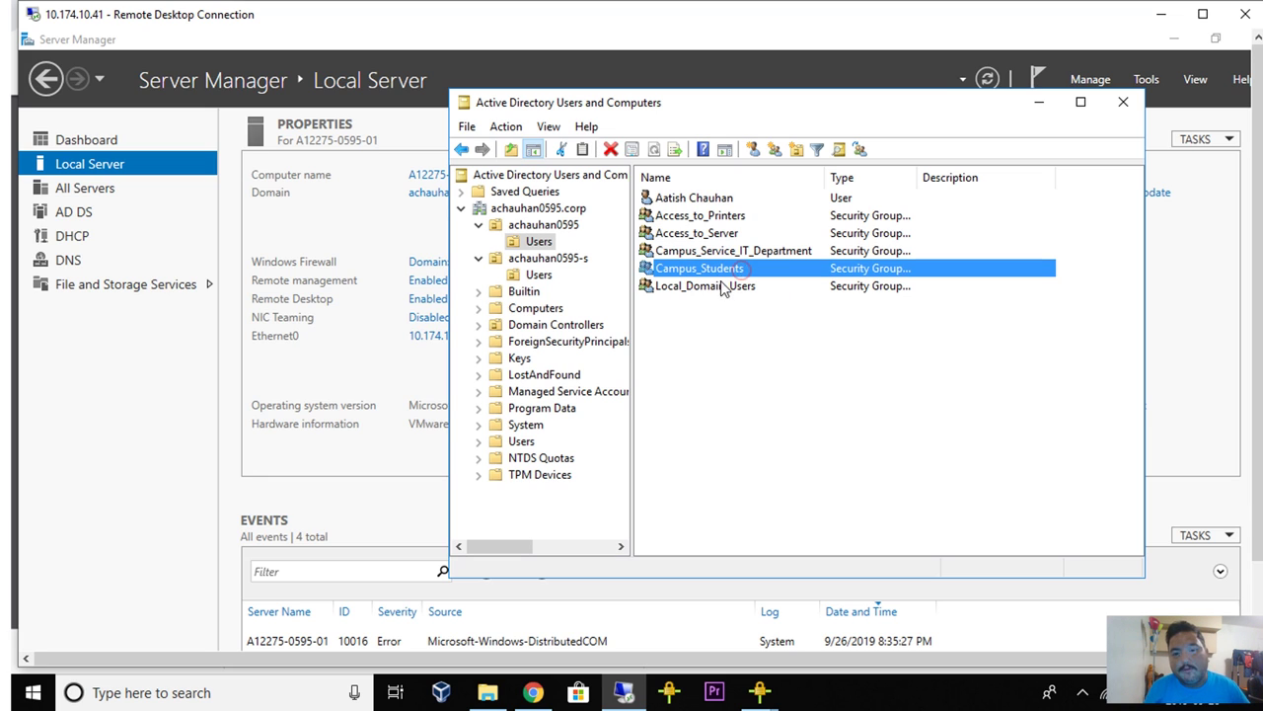
Review the Access_to_Printers and Access_to_Server resource groups alongside Campus_Service_IT_Department in the group list
left_click(705, 216)
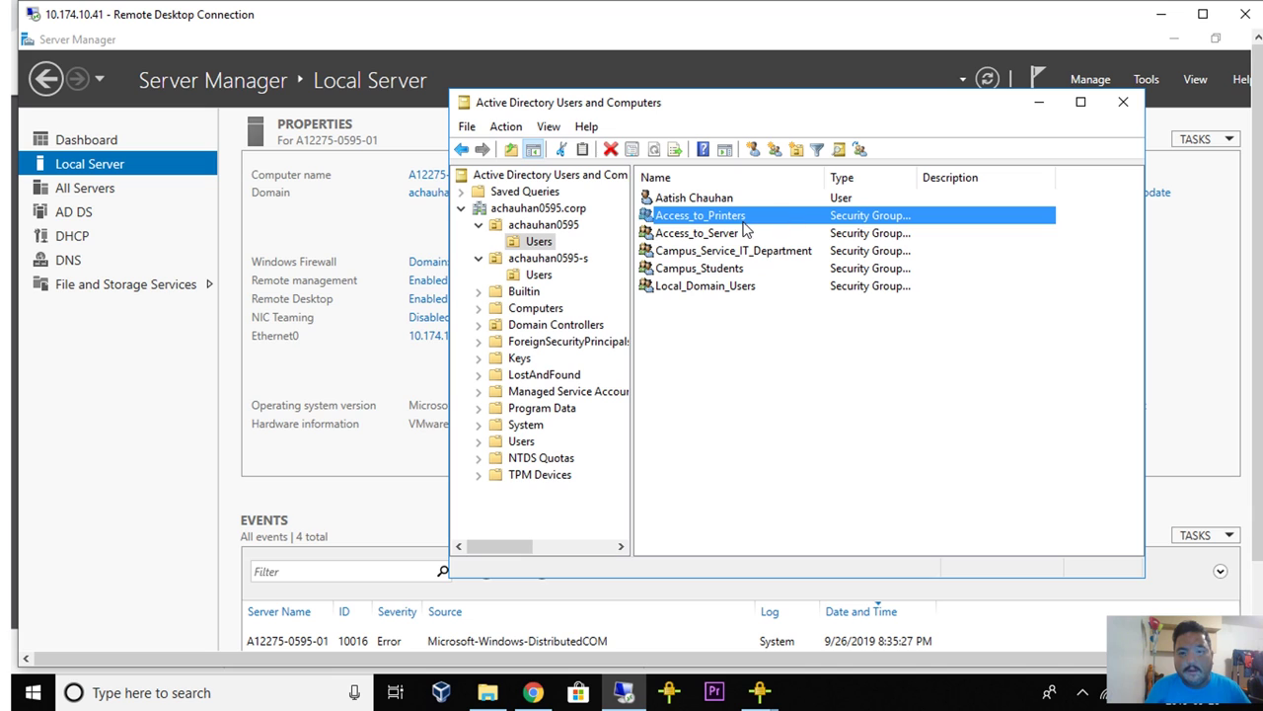
left_click(789, 320)
left_click(775, 255)
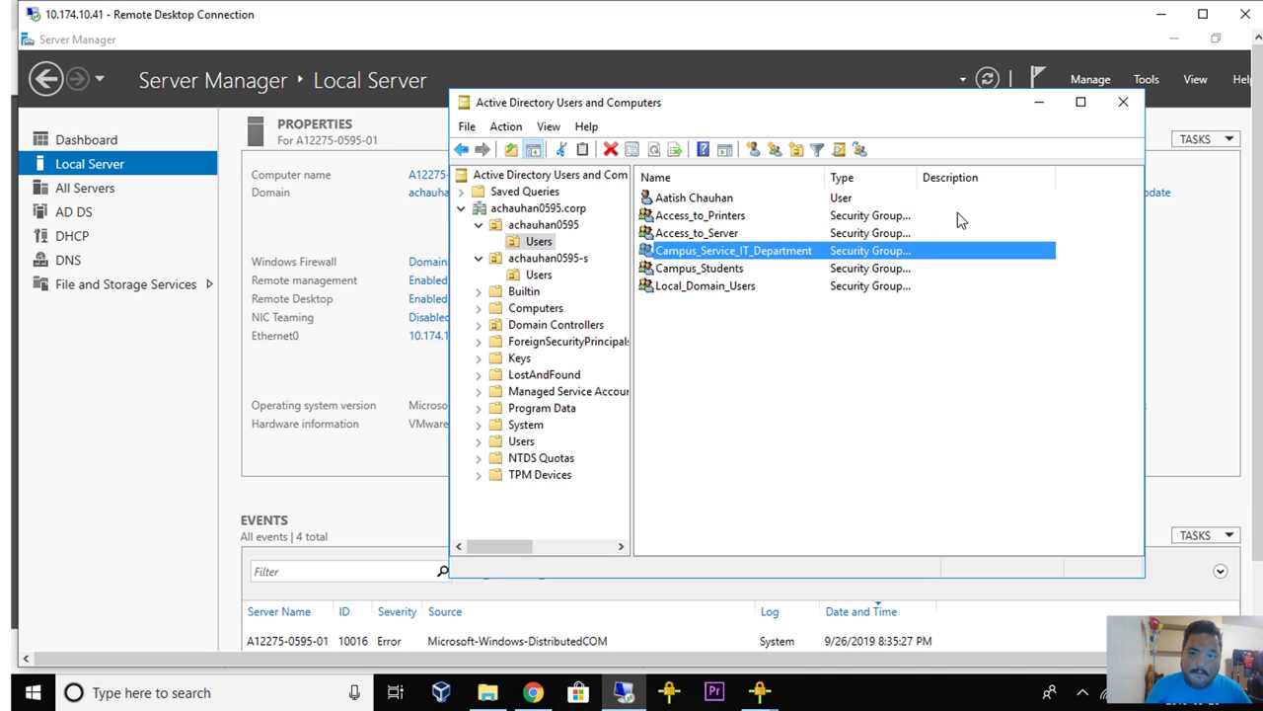
left_click_drag(956, 213, 856, 241)
left_click(837, 248)
left_click(775, 215)
left_click(774, 228)
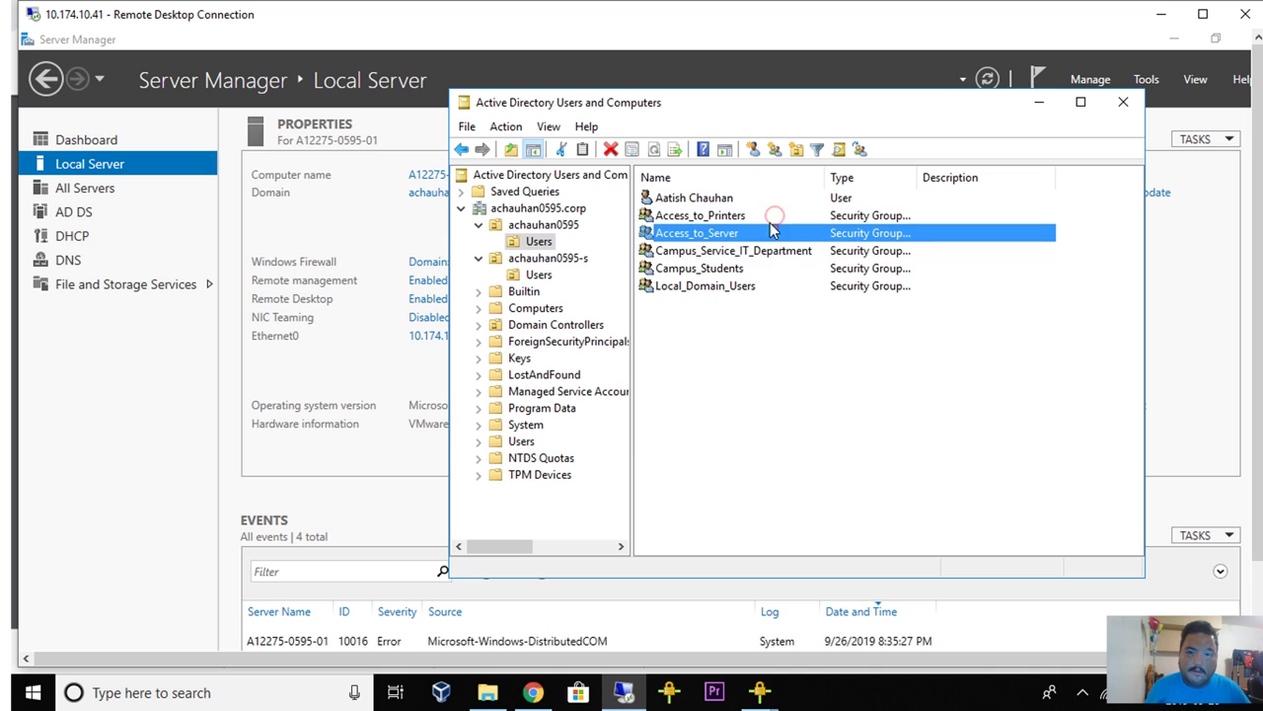
left_click(750, 215)
left_click(733, 233)
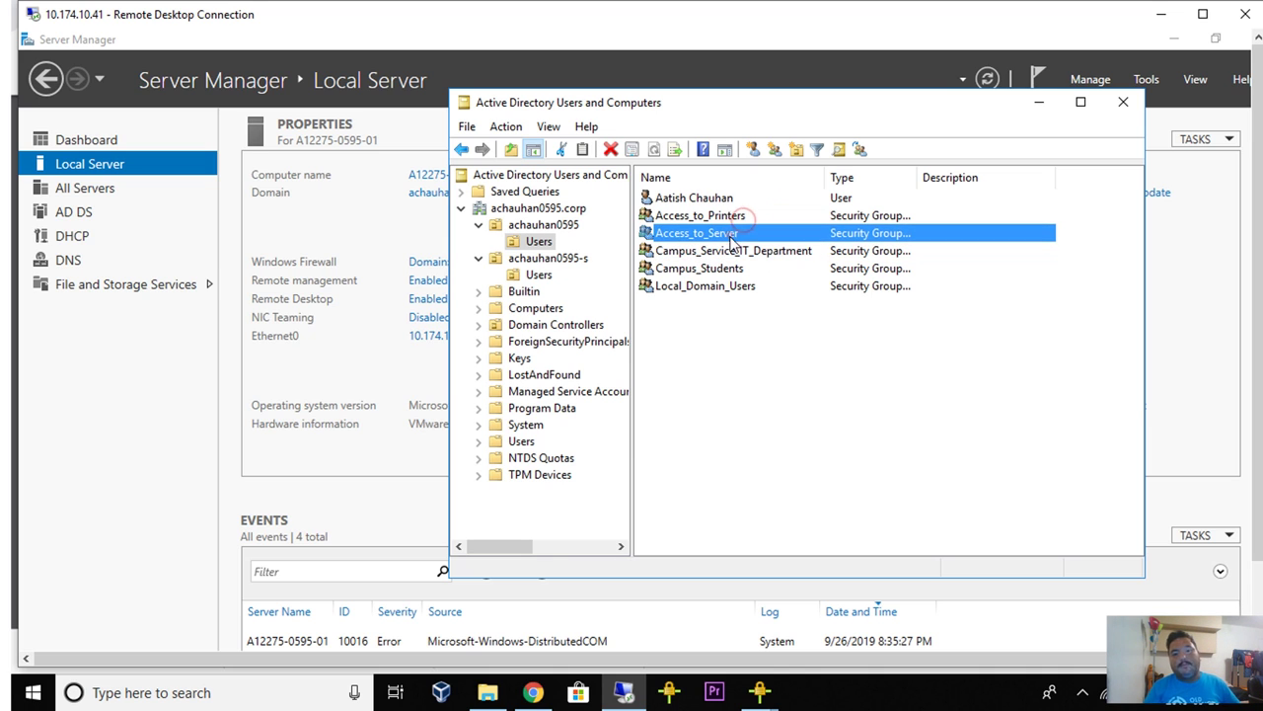
left_click(822, 393)
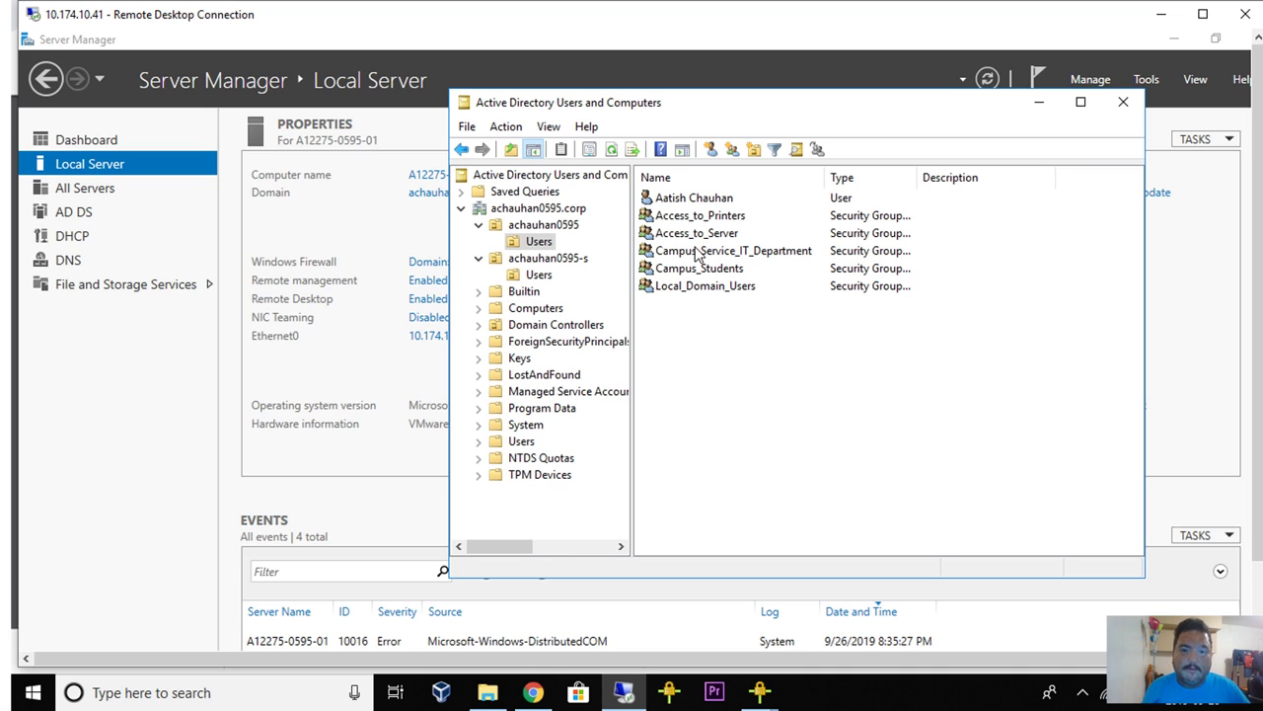
Point out the user account and the Local_Domain_Users security group in the base unit's Users folder
left_click(700, 202)
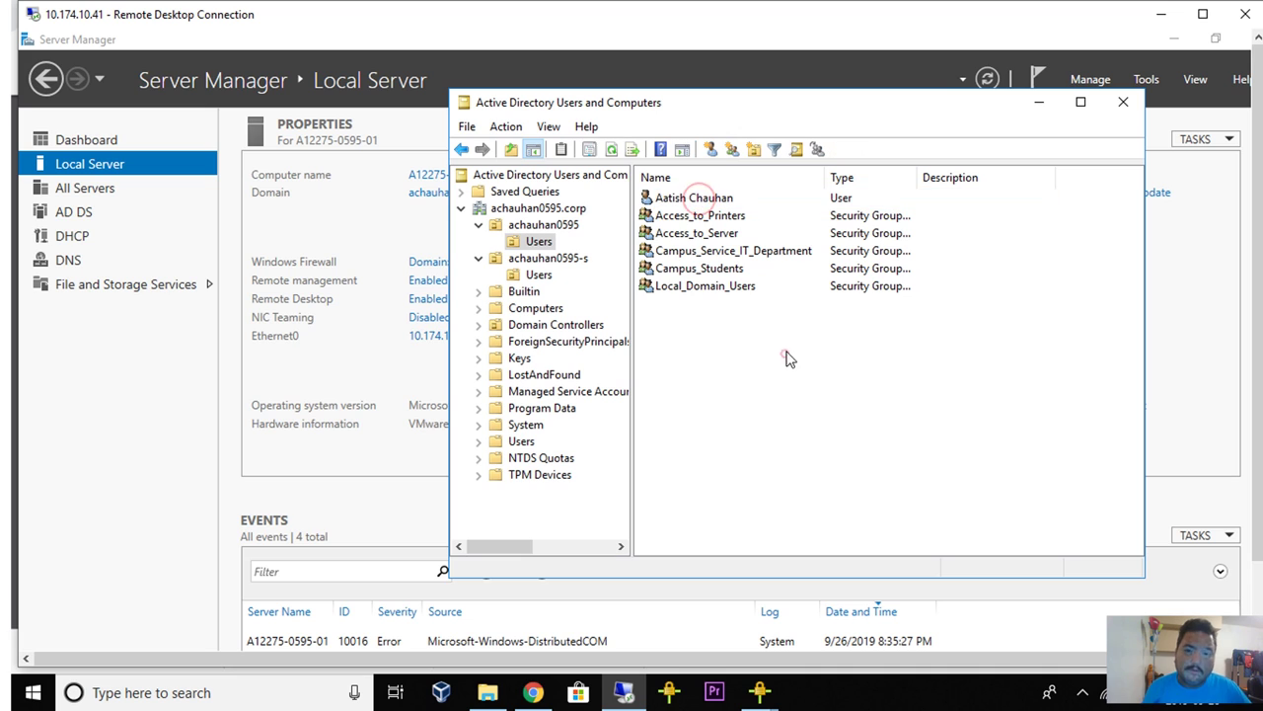
left_click(788, 359)
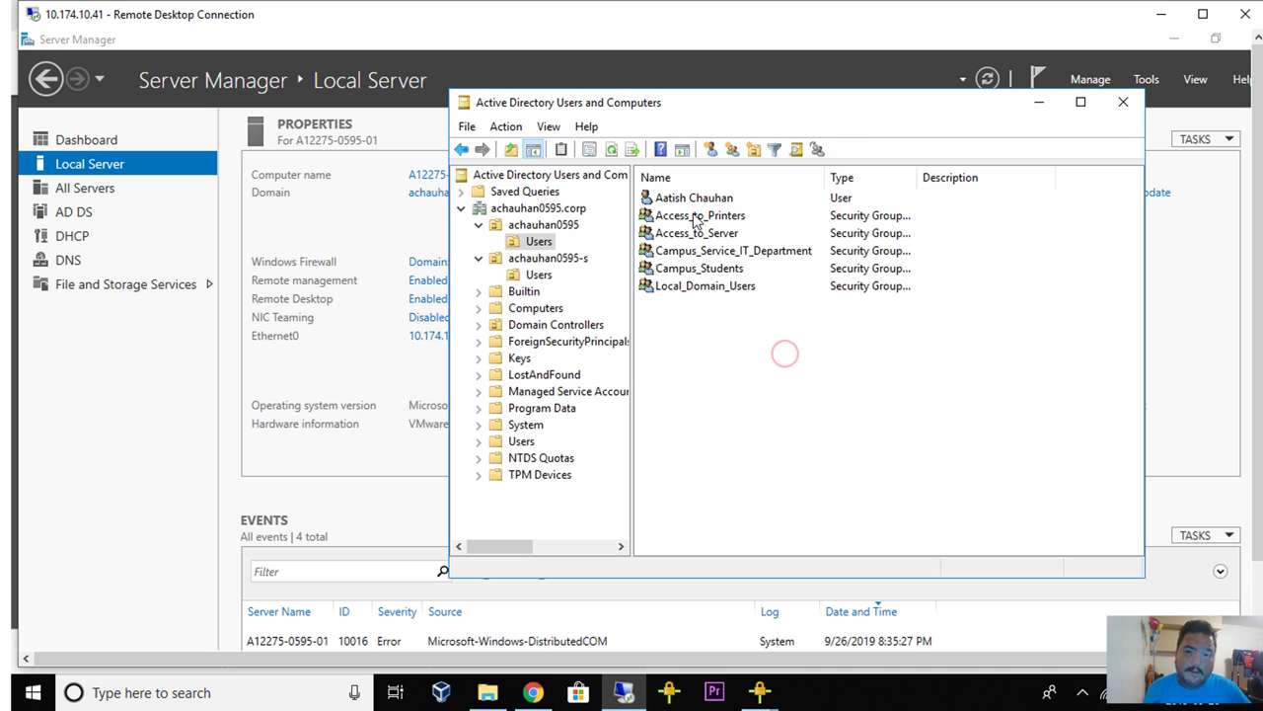
left_click(701, 288)
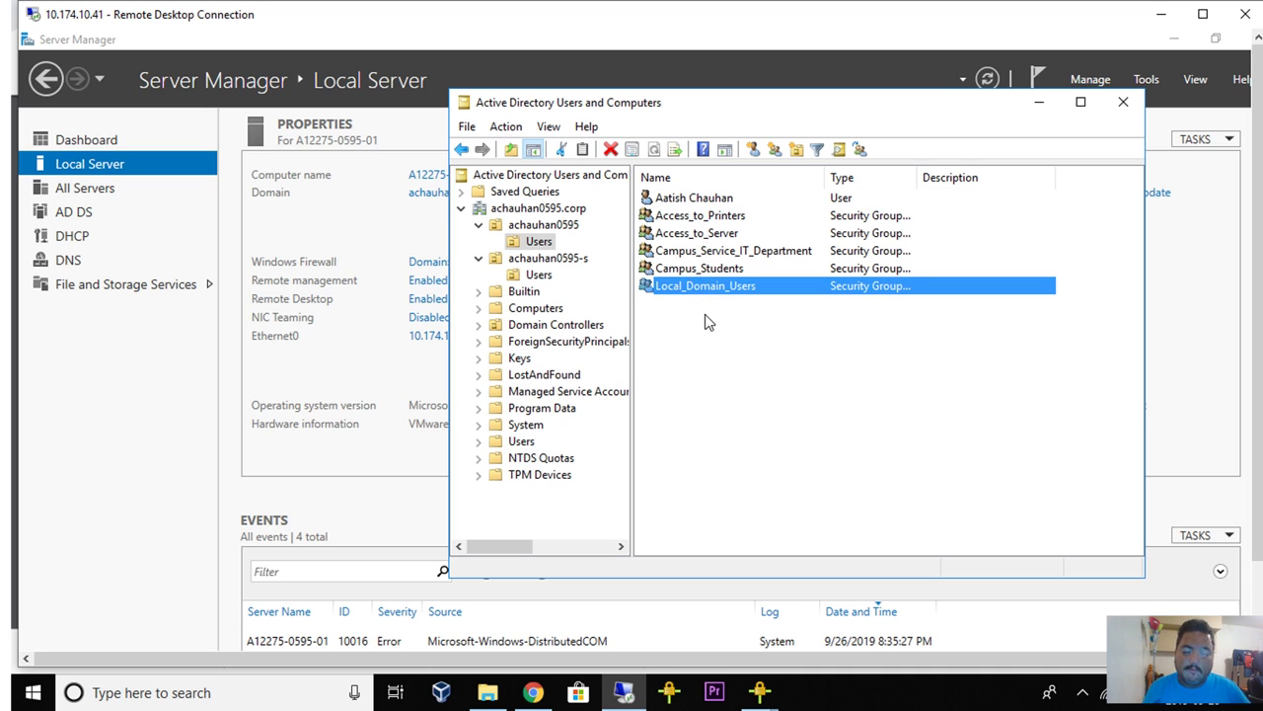
left_click(701, 312)
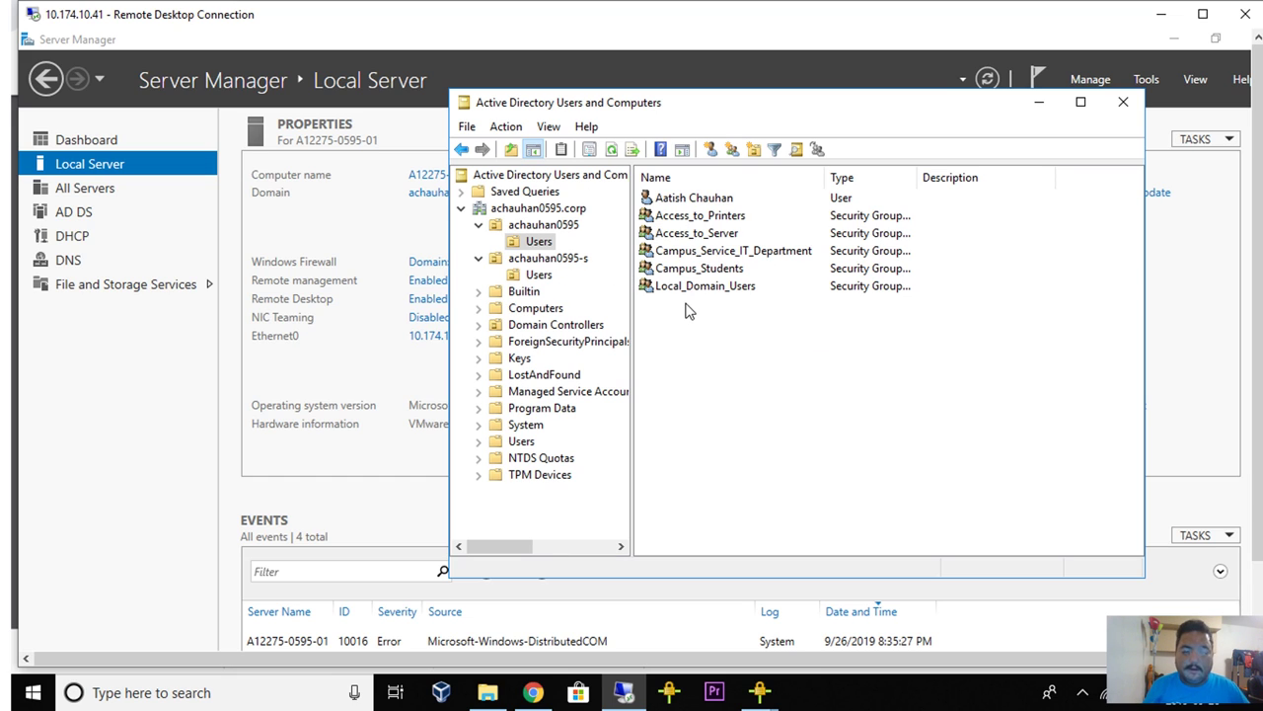
left_click(784, 361)
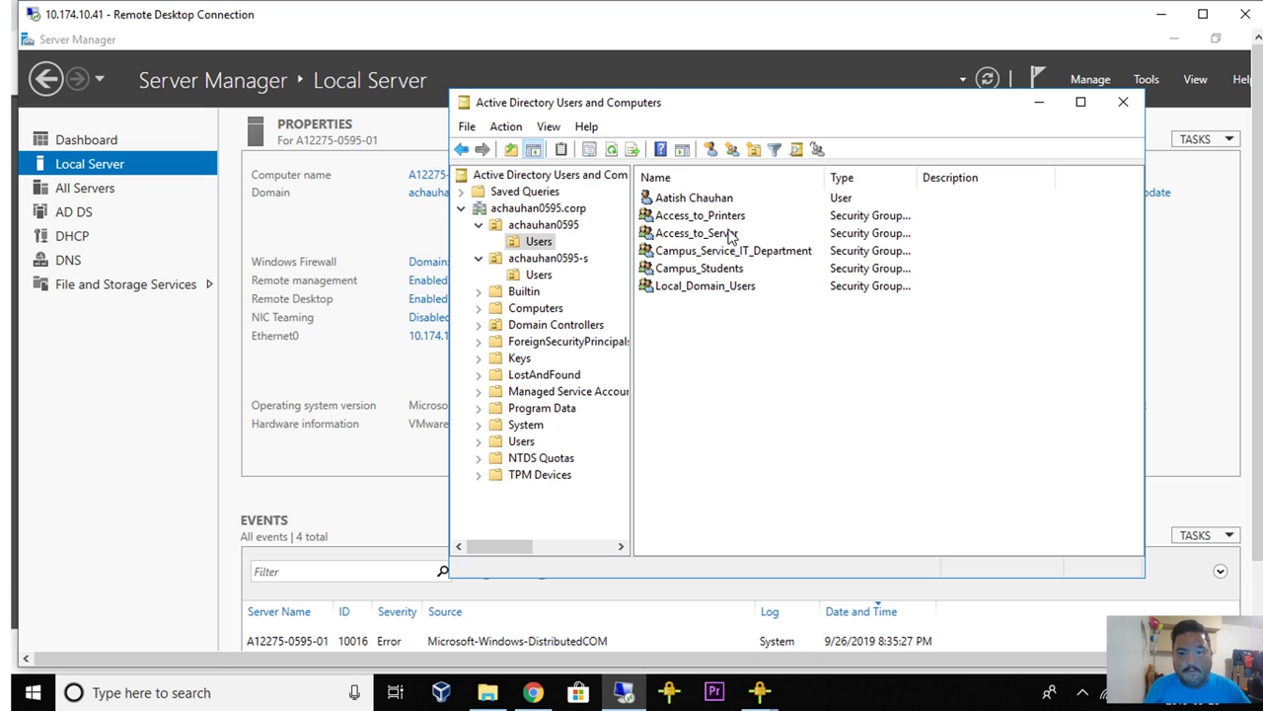
Compare the contents of the base and "-s" organizational units and reopen the base unit's Users folder
left_click(554, 226)
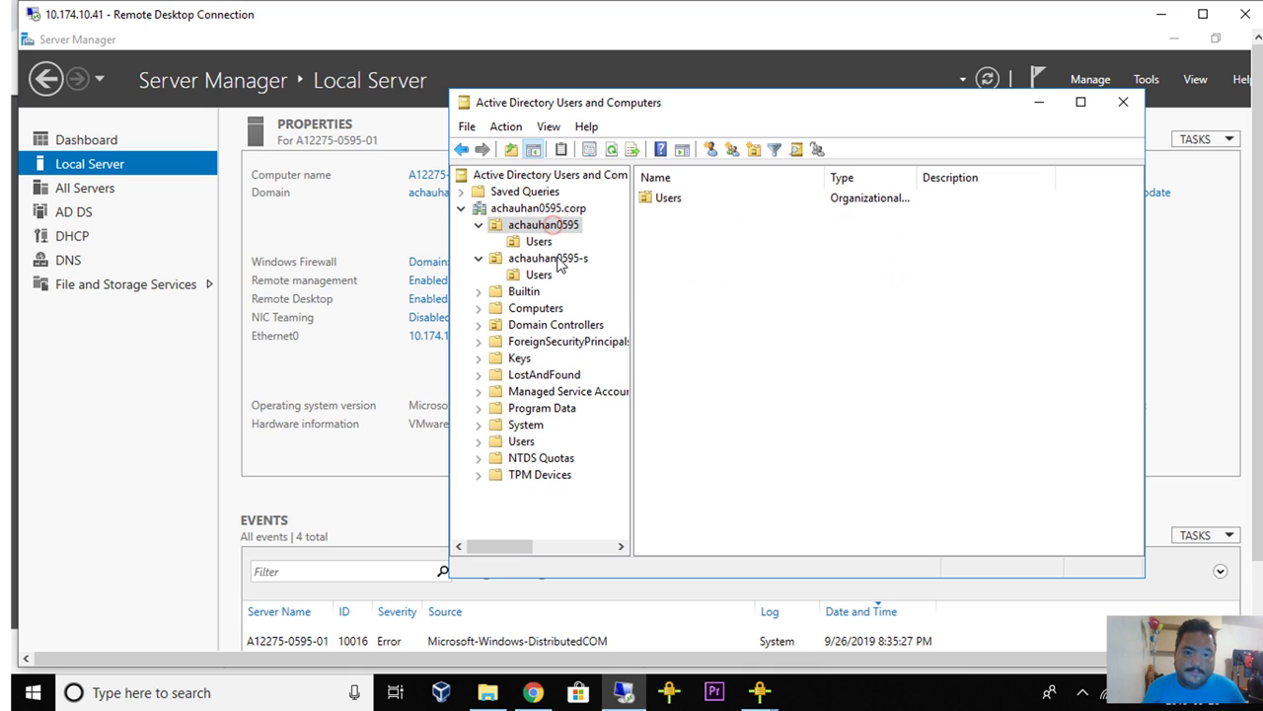
left_click(556, 259)
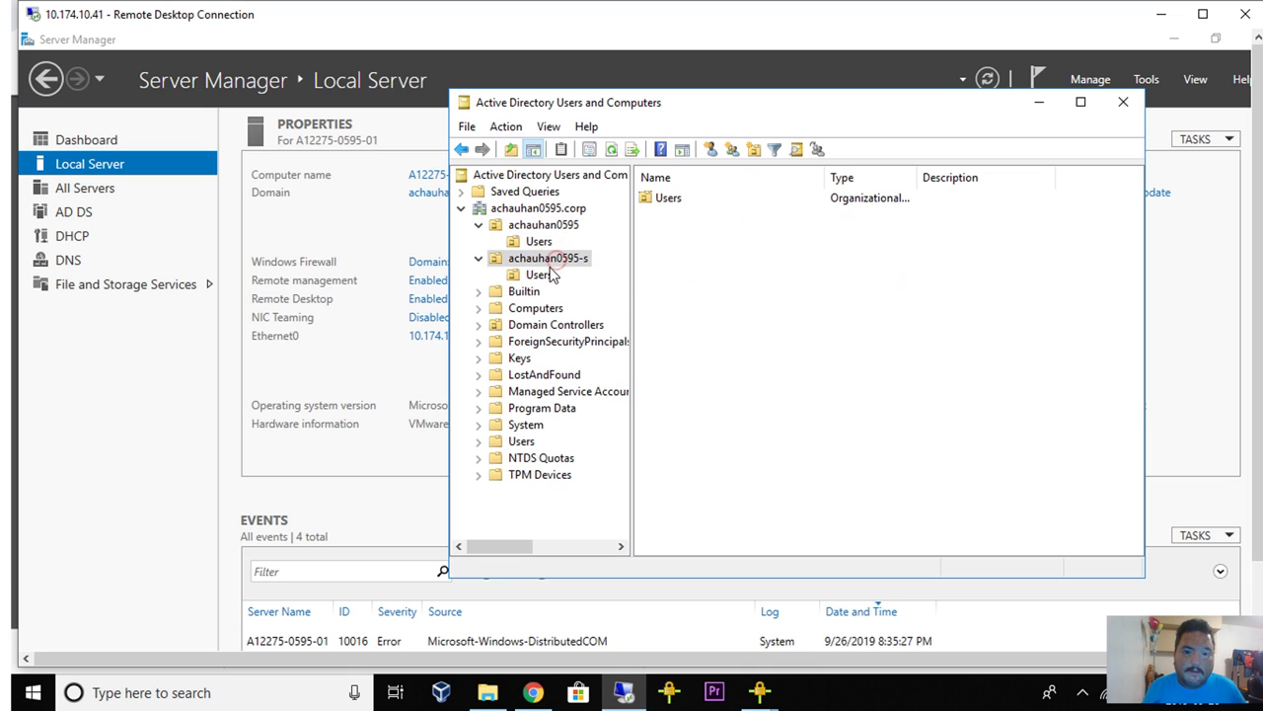
left_click(572, 225)
left_click(538, 241)
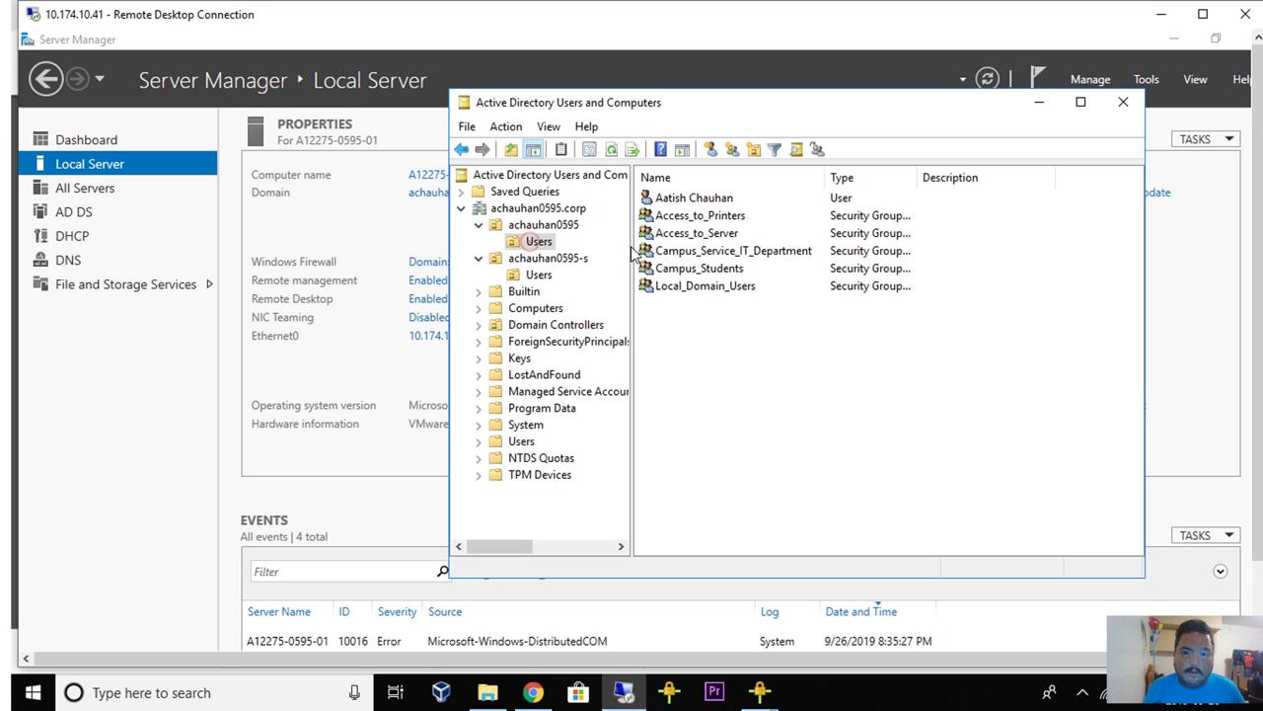
Inspect the members of the Access_to_Printers group with the full member names shown, and close its properties
double_click(719, 217)
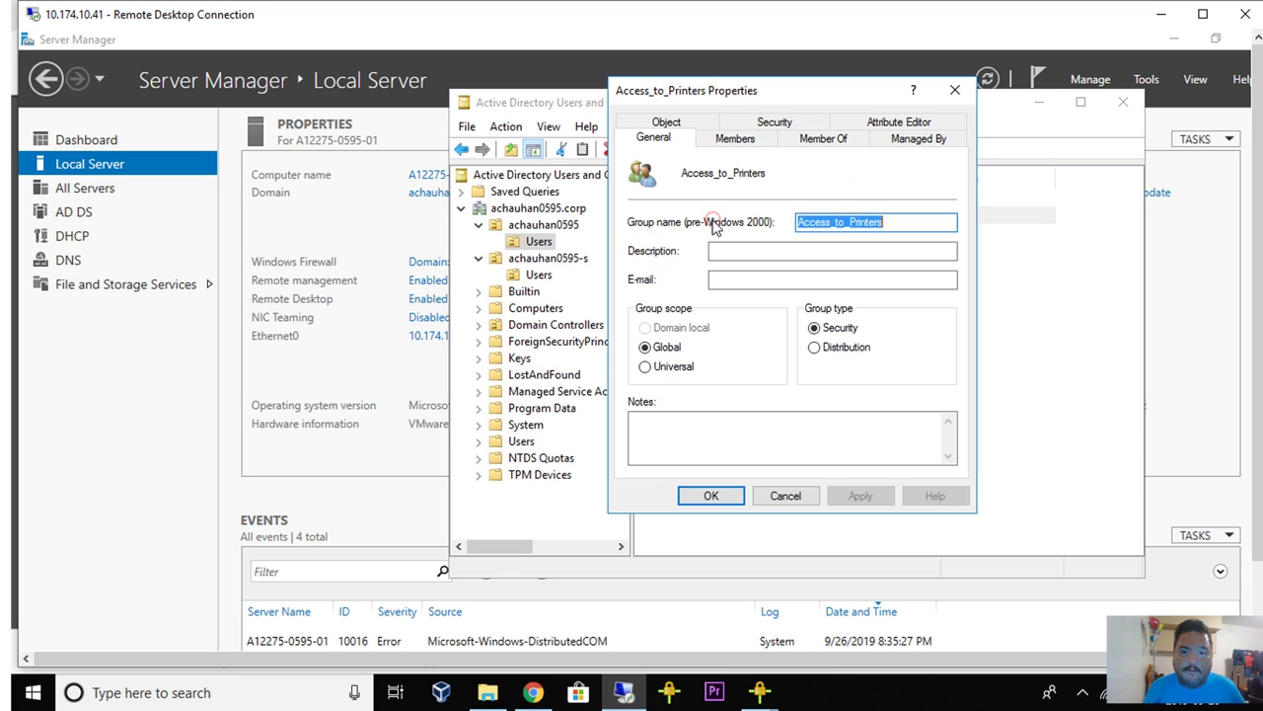
left_click(735, 140)
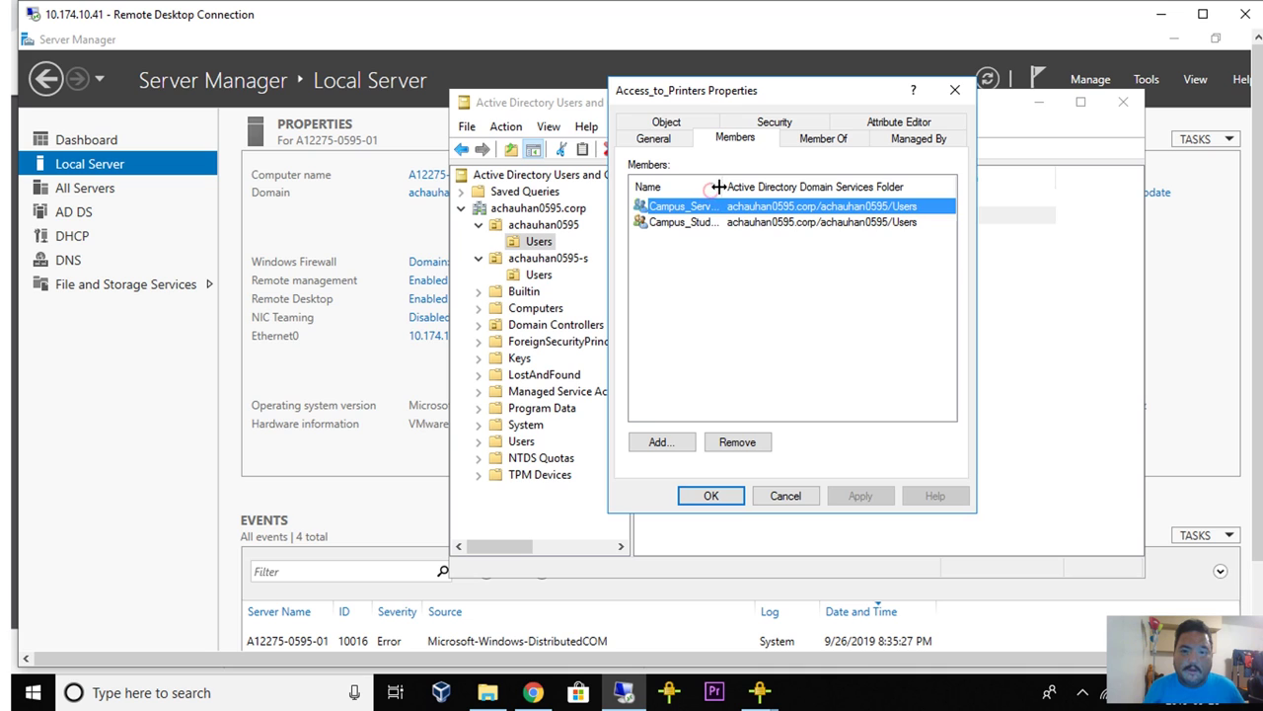
left_click_drag(721, 188, 811, 201)
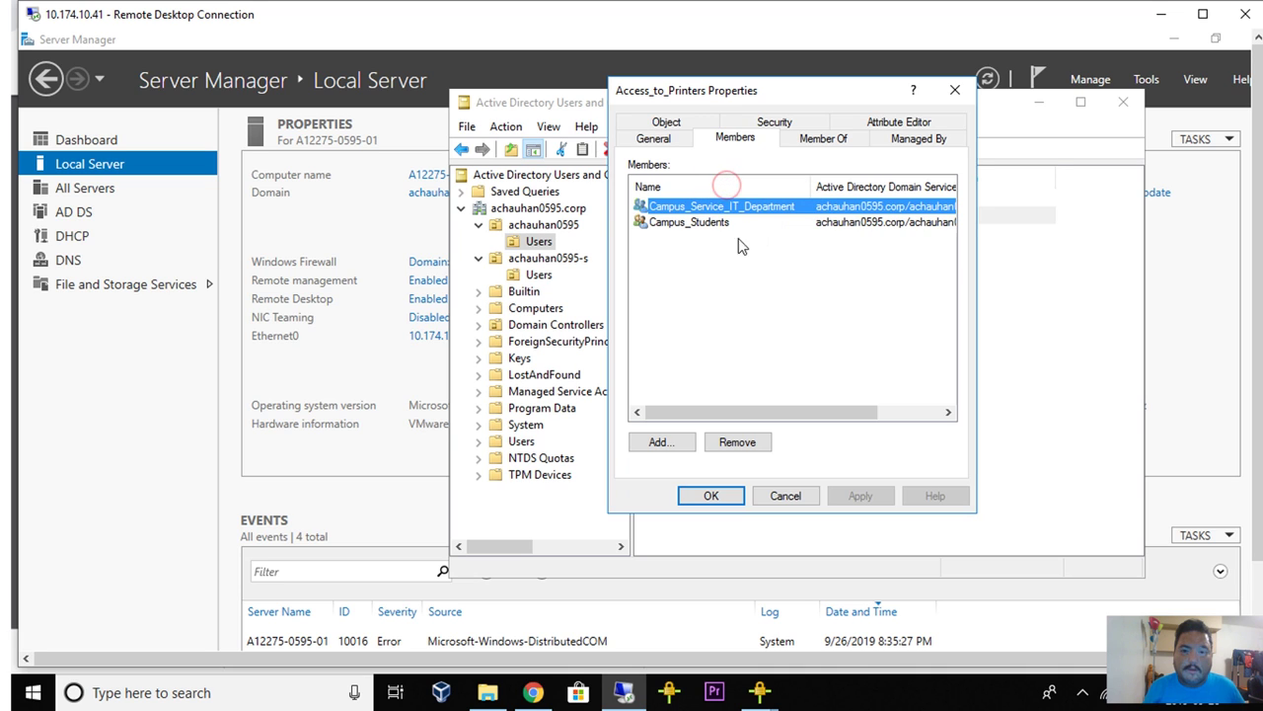
left_click(677, 224)
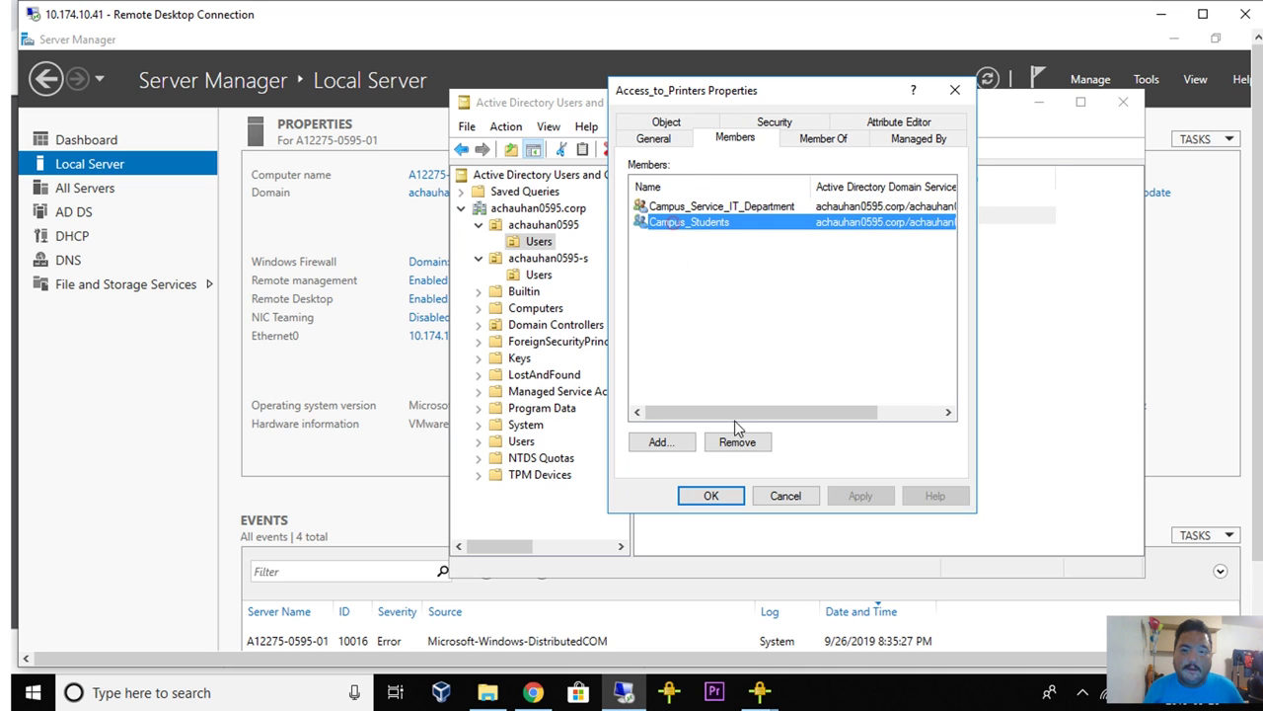
left_click(728, 497)
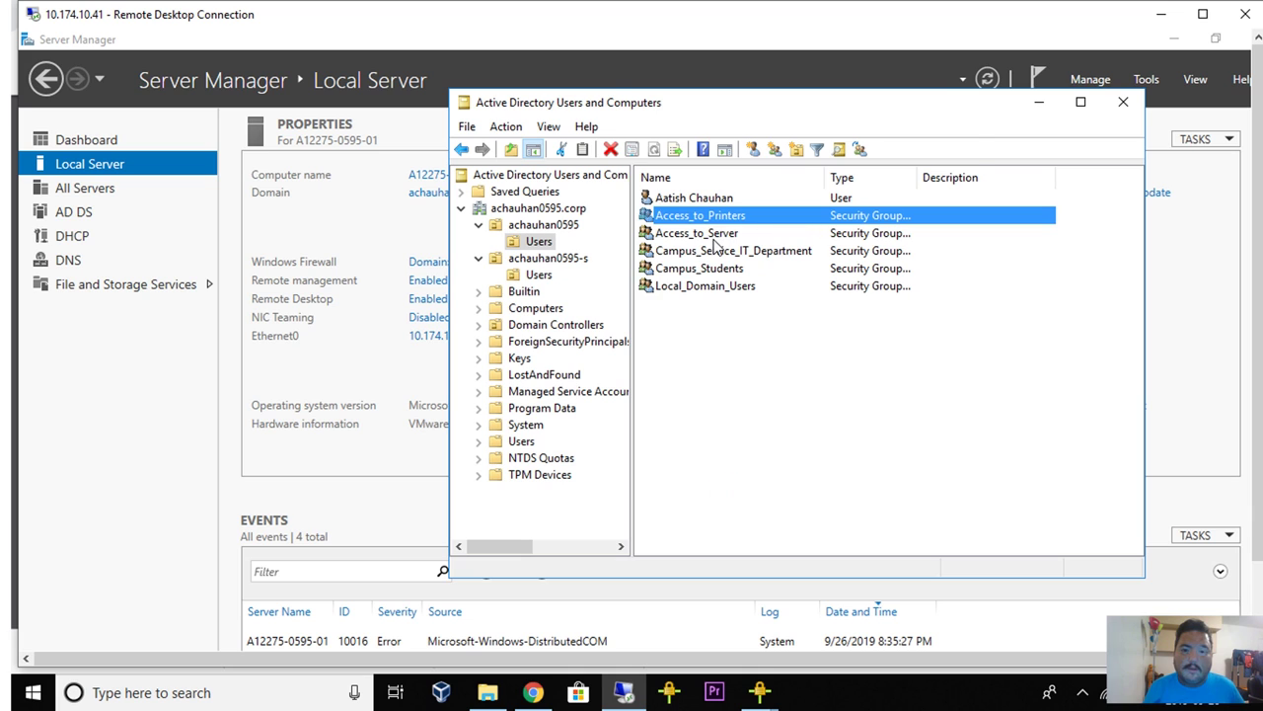
Inspect the members of the Access_to_Server group with the full member names shown, and close its properties
double_click(713, 240)
left_click(707, 140)
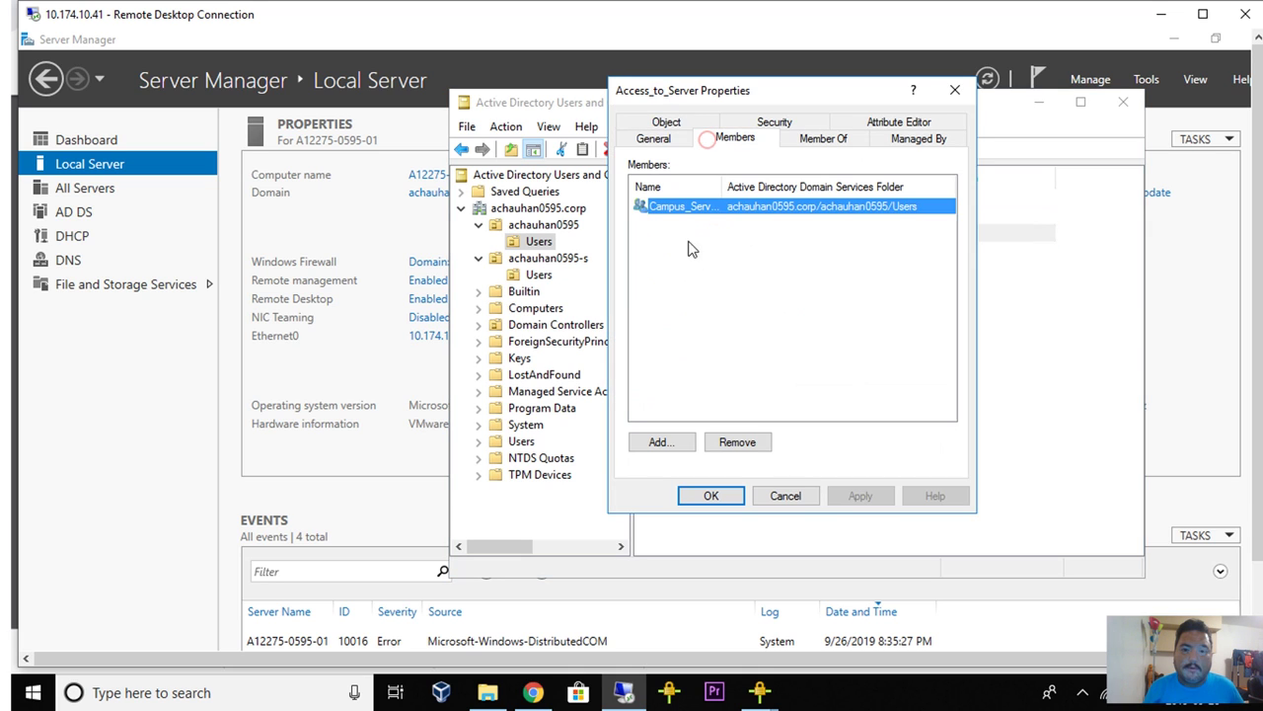
left_click(691, 245)
left_click_drag(724, 186, 821, 187)
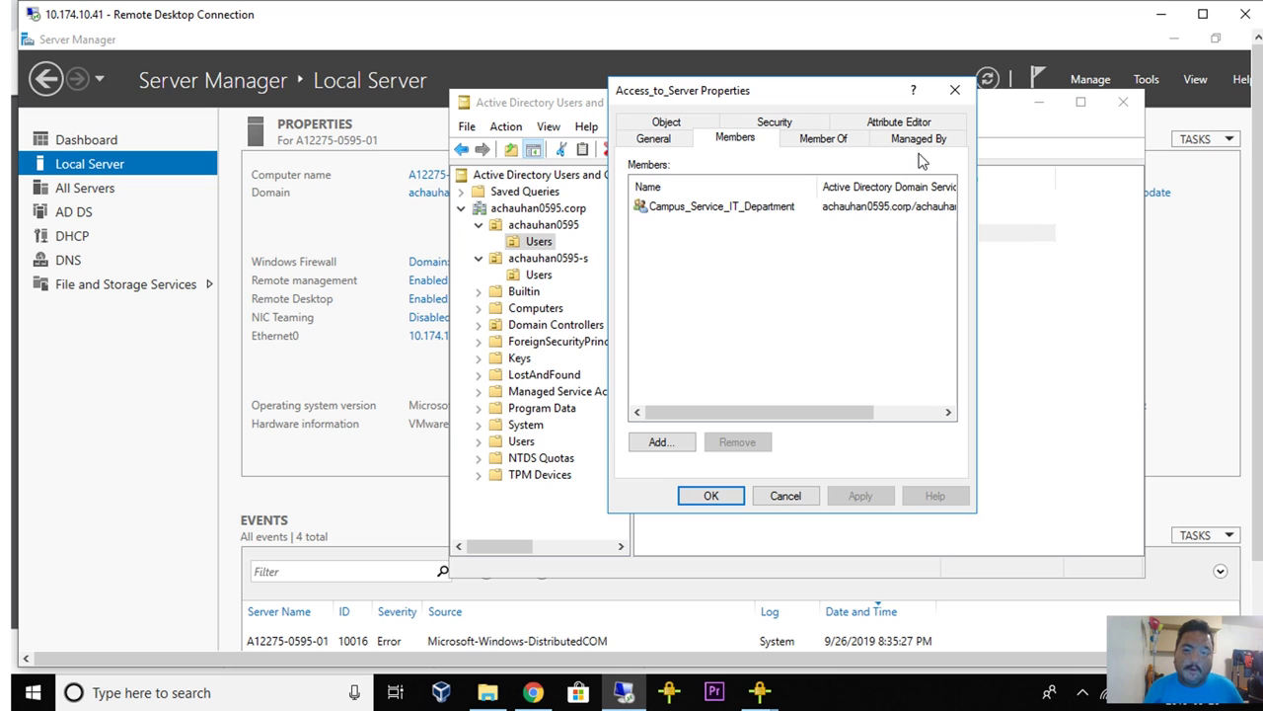
left_click(955, 90)
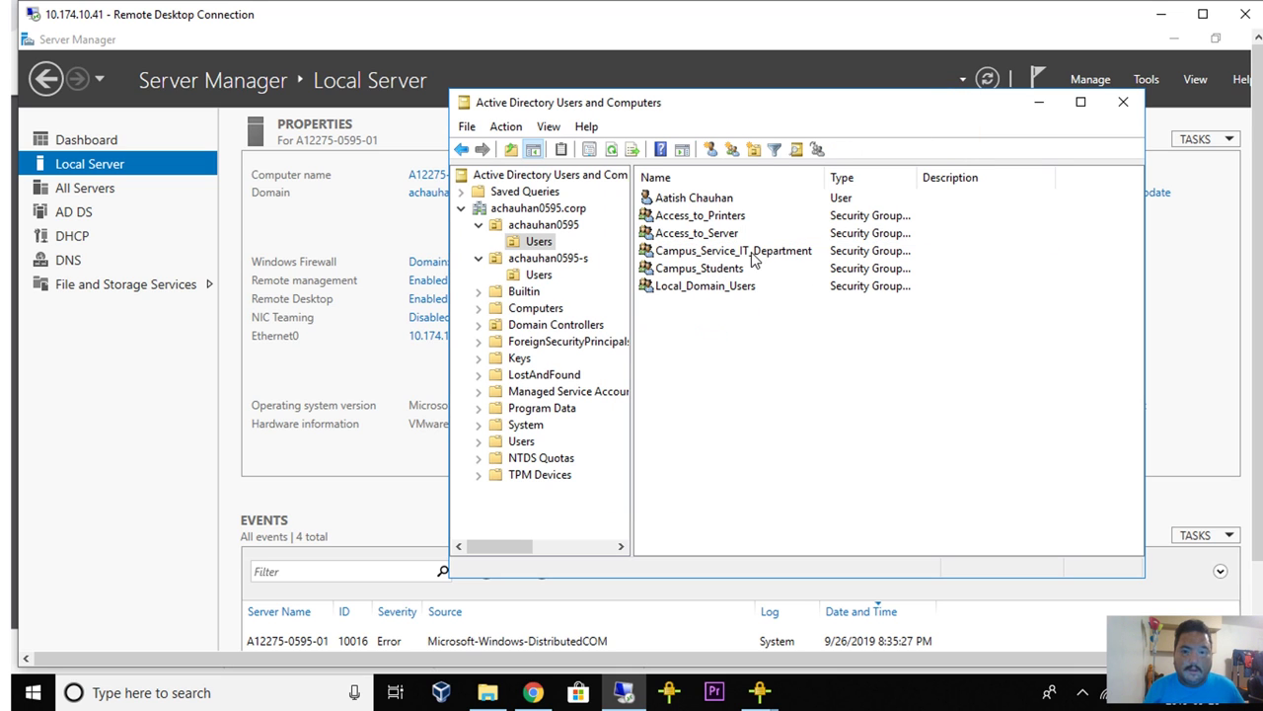
Inspect which groups Campus_Students is a member of, and close its properties
left_click(699, 269)
double_click(699, 269)
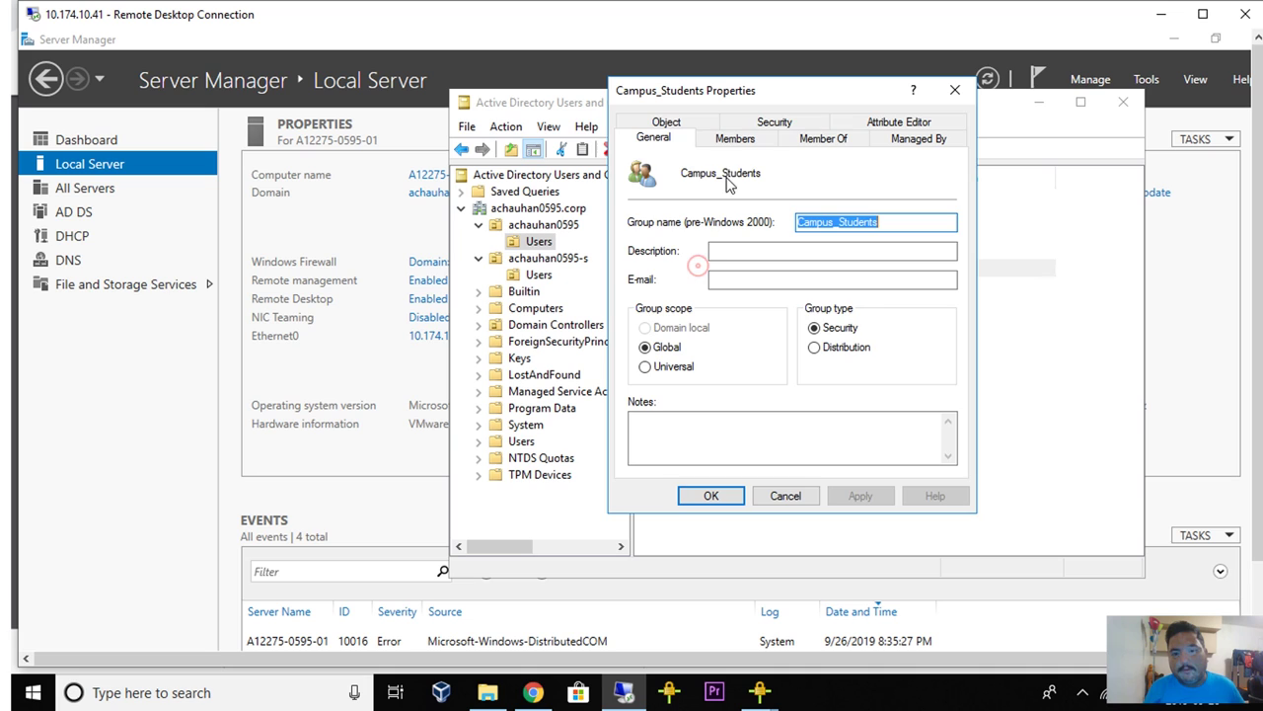
left_click(822, 138)
double_click(724, 186)
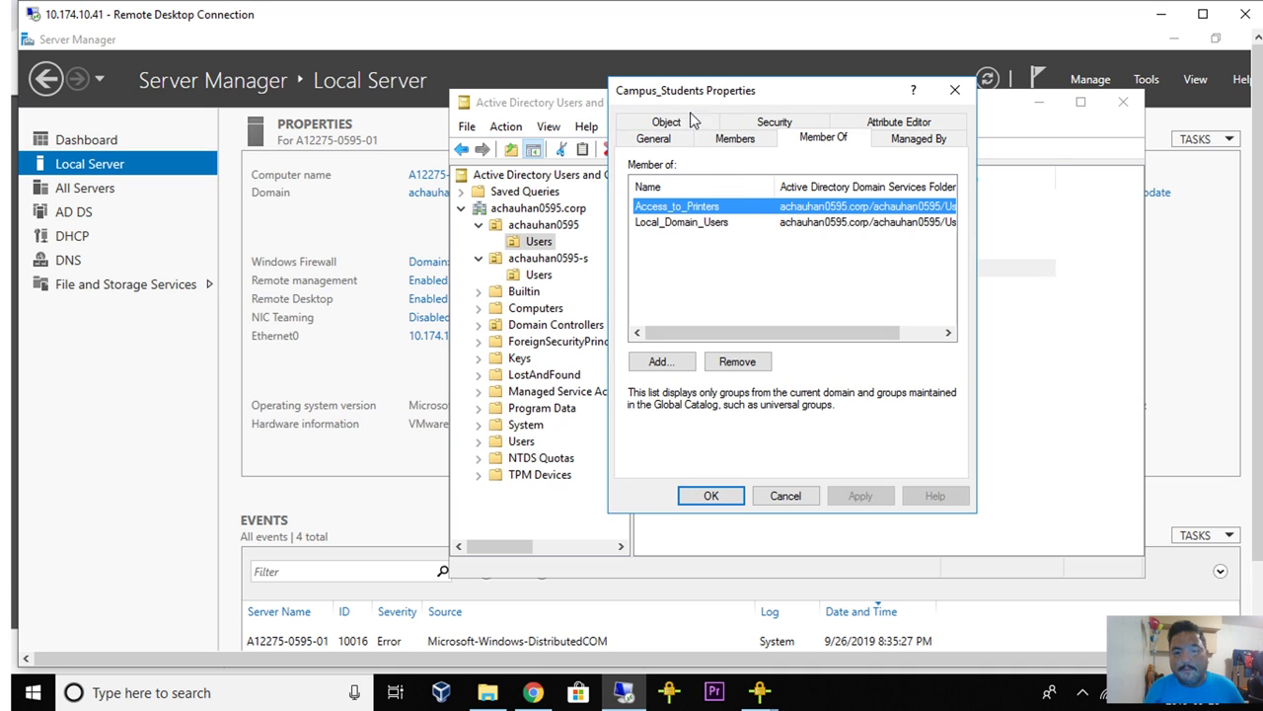
left_click(677, 223)
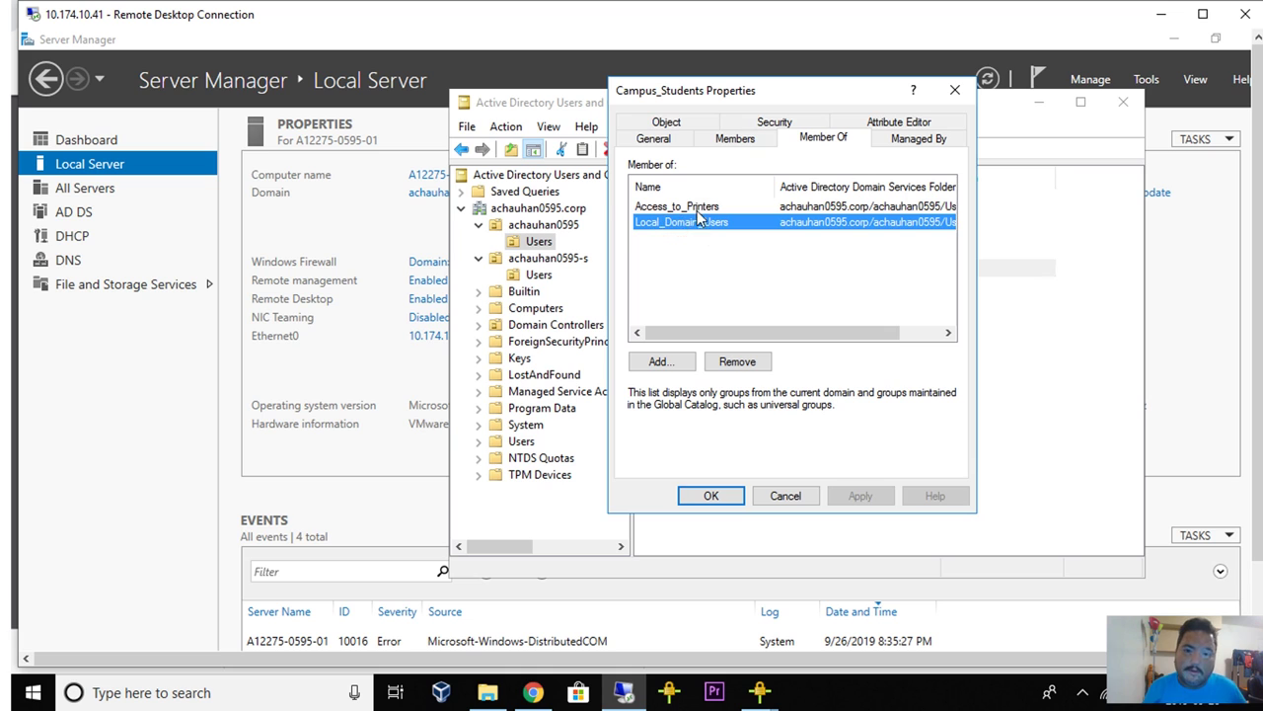
left_click(696, 209)
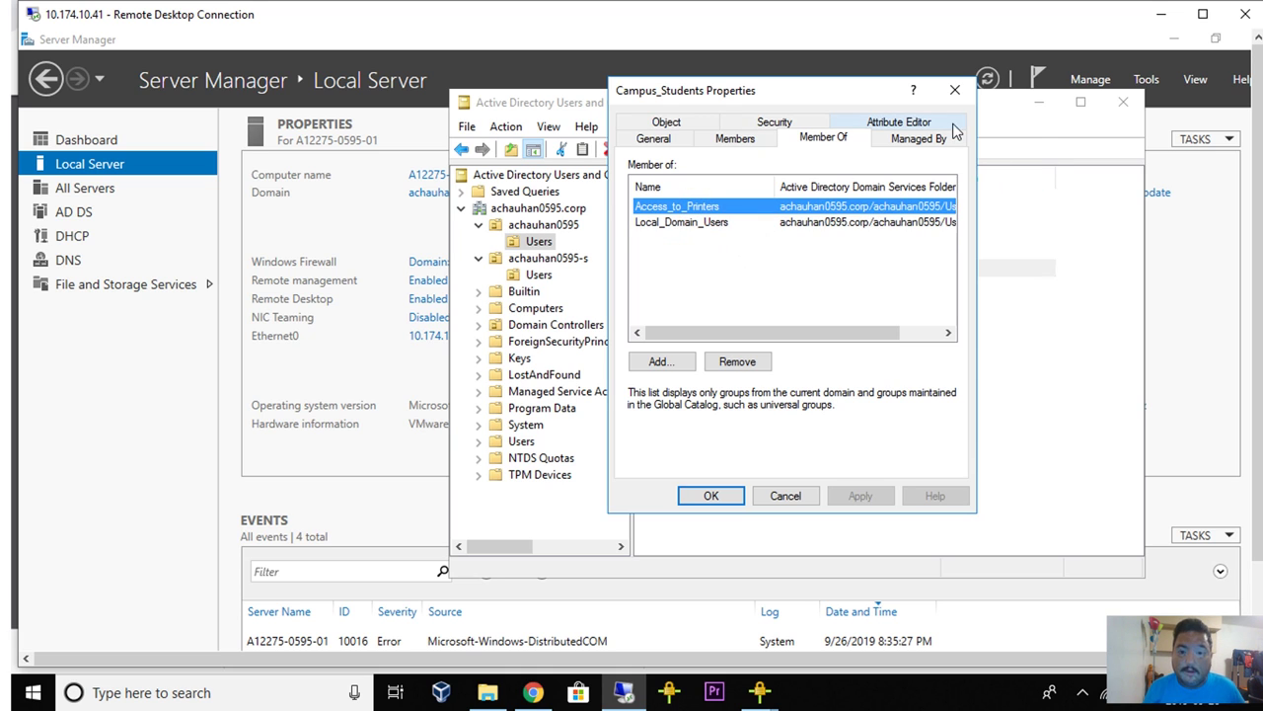
left_click(954, 89)
Inspect which groups Campus_Service_IT_Department is a member of with the full group names shown, and close its properties
left_click(731, 250)
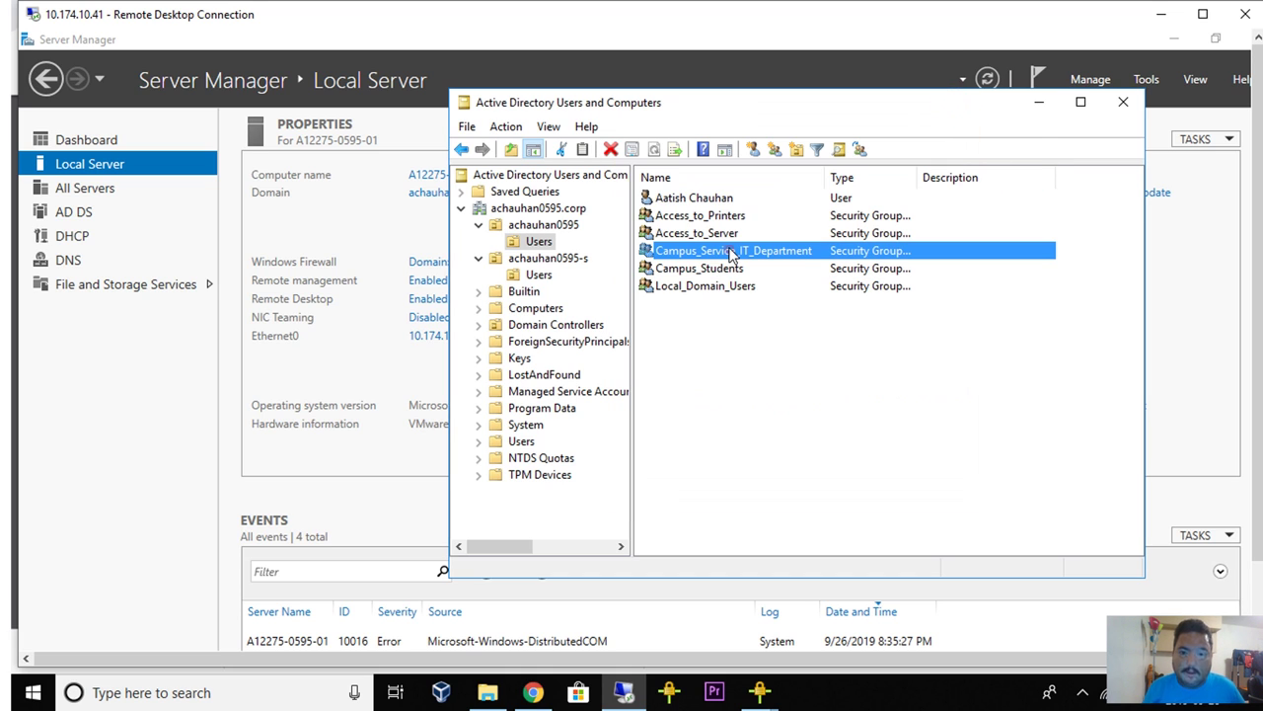
double_click(730, 250)
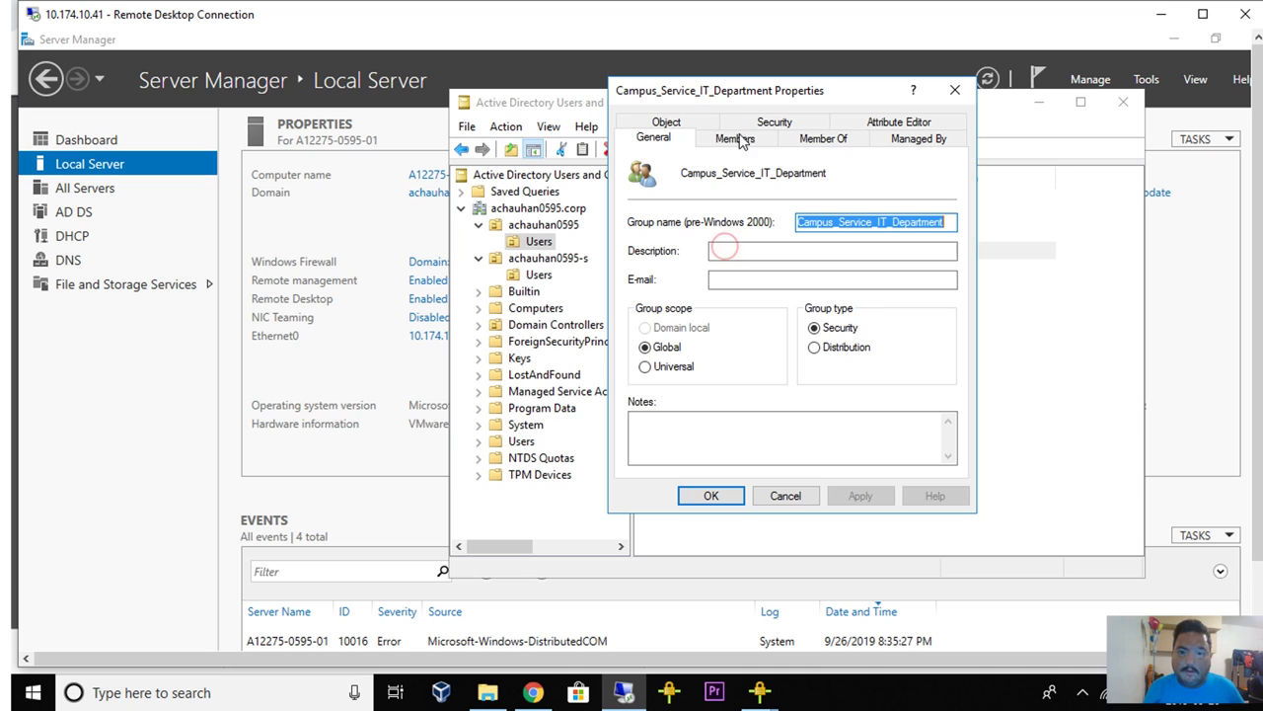
left_click(783, 140)
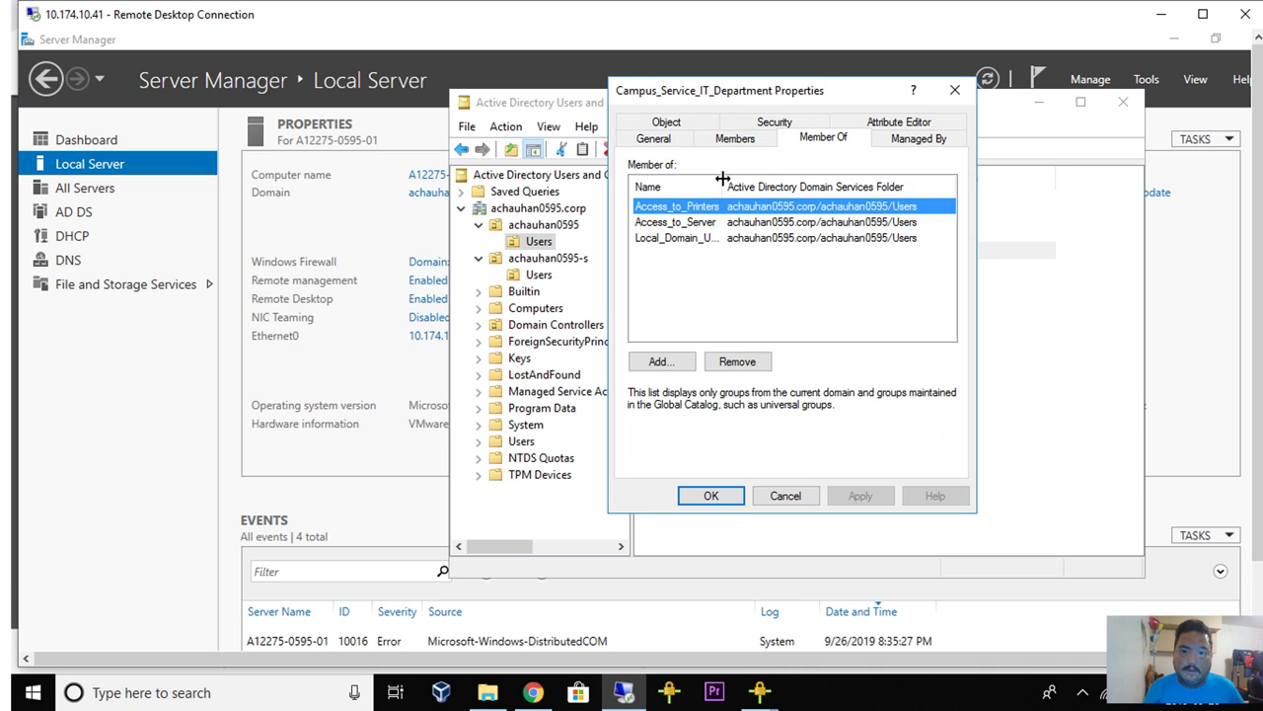
left_click_drag(723, 177, 773, 183)
left_click(692, 304)
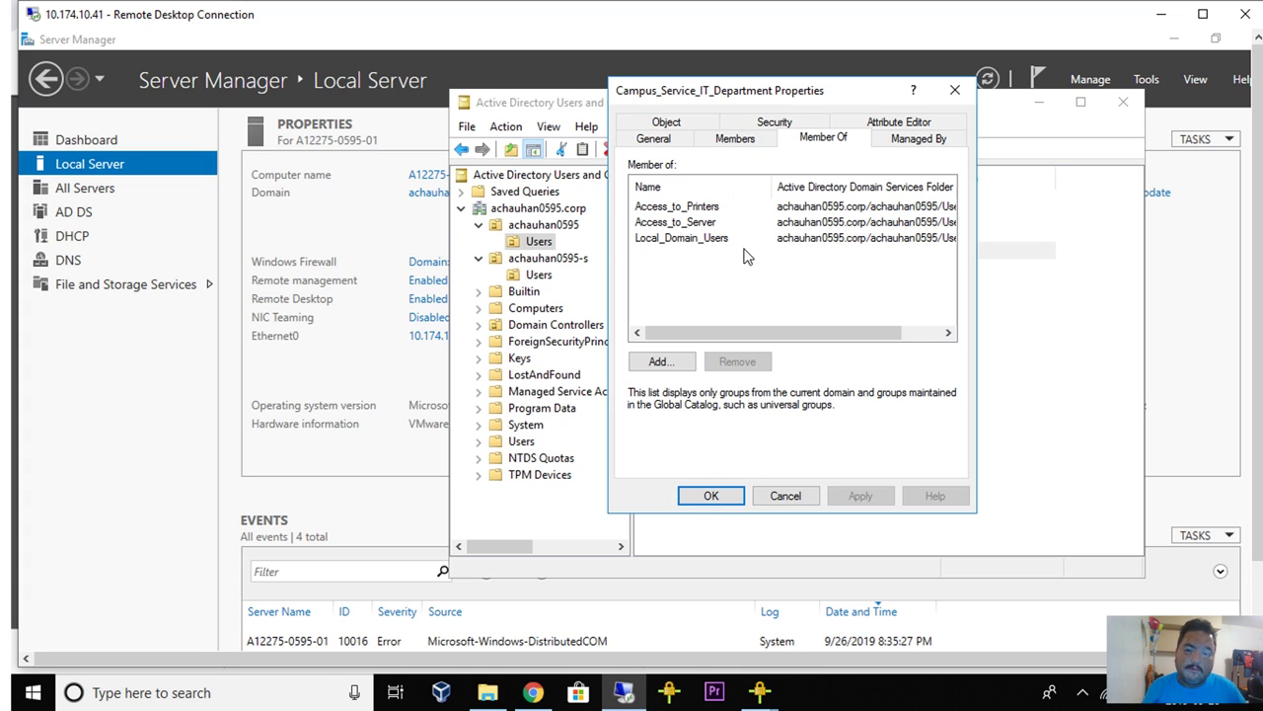
left_click(713, 222)
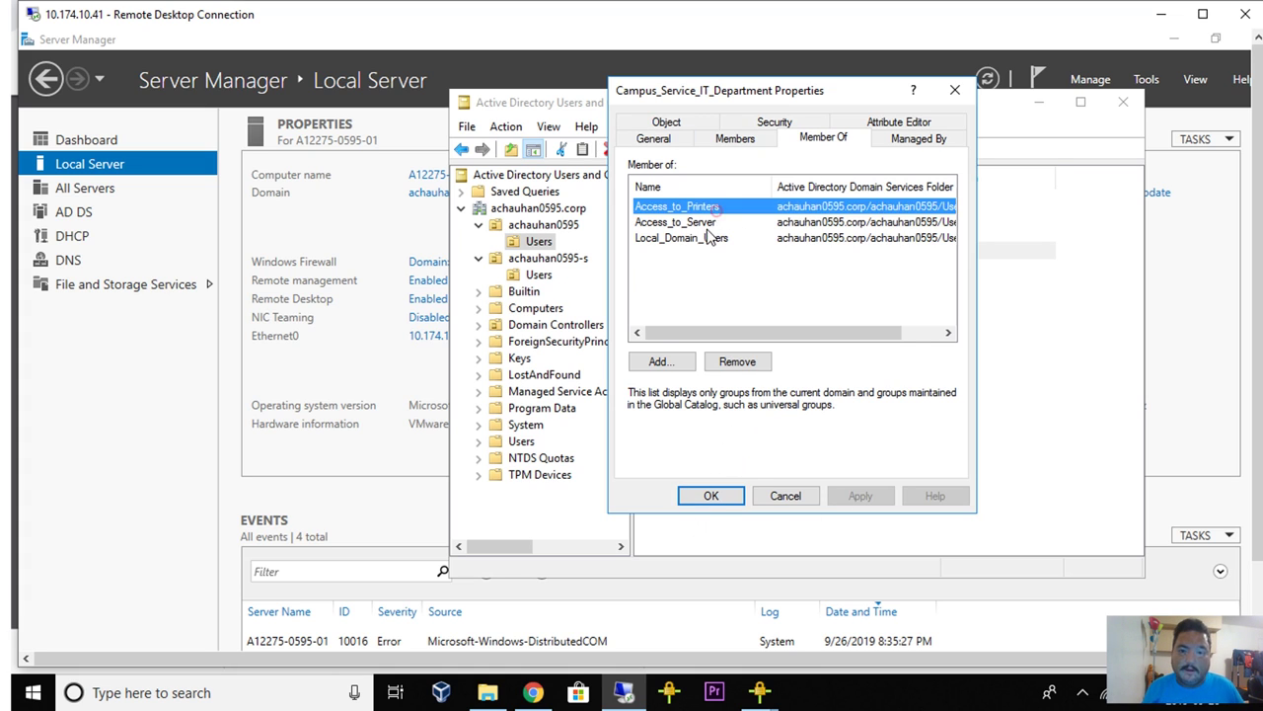
left_click(731, 497)
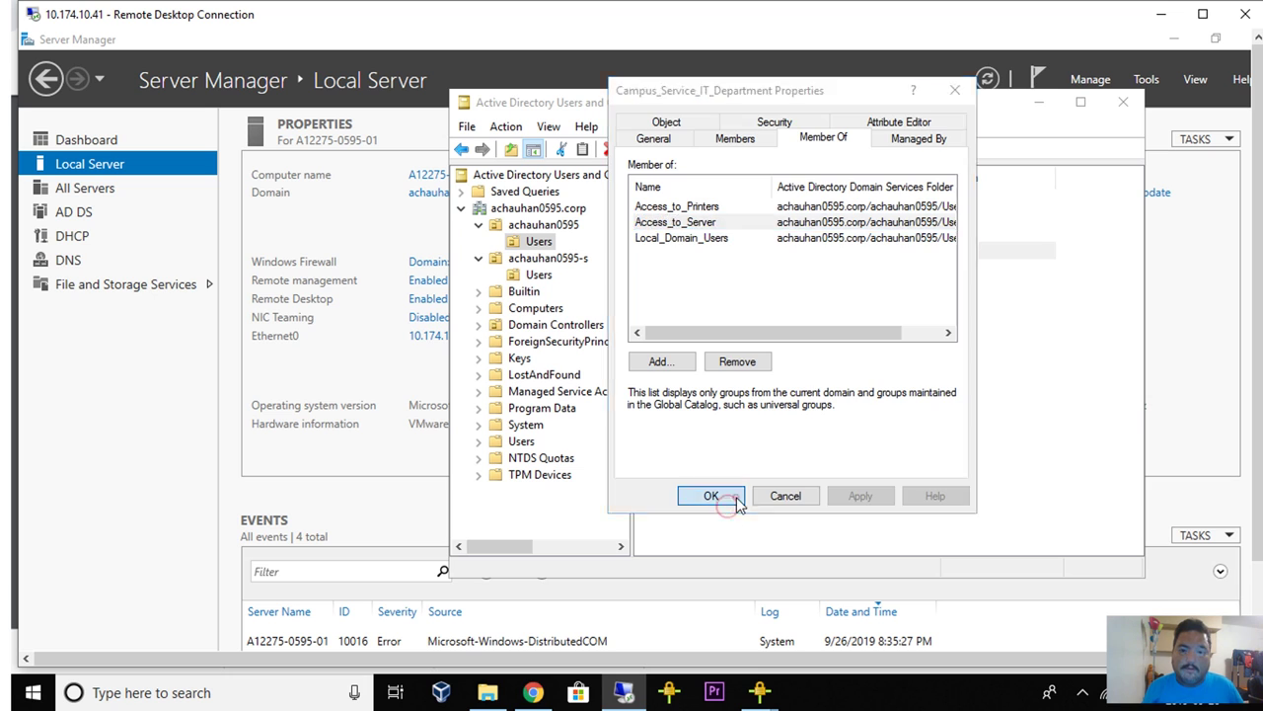
left_click(786, 345)
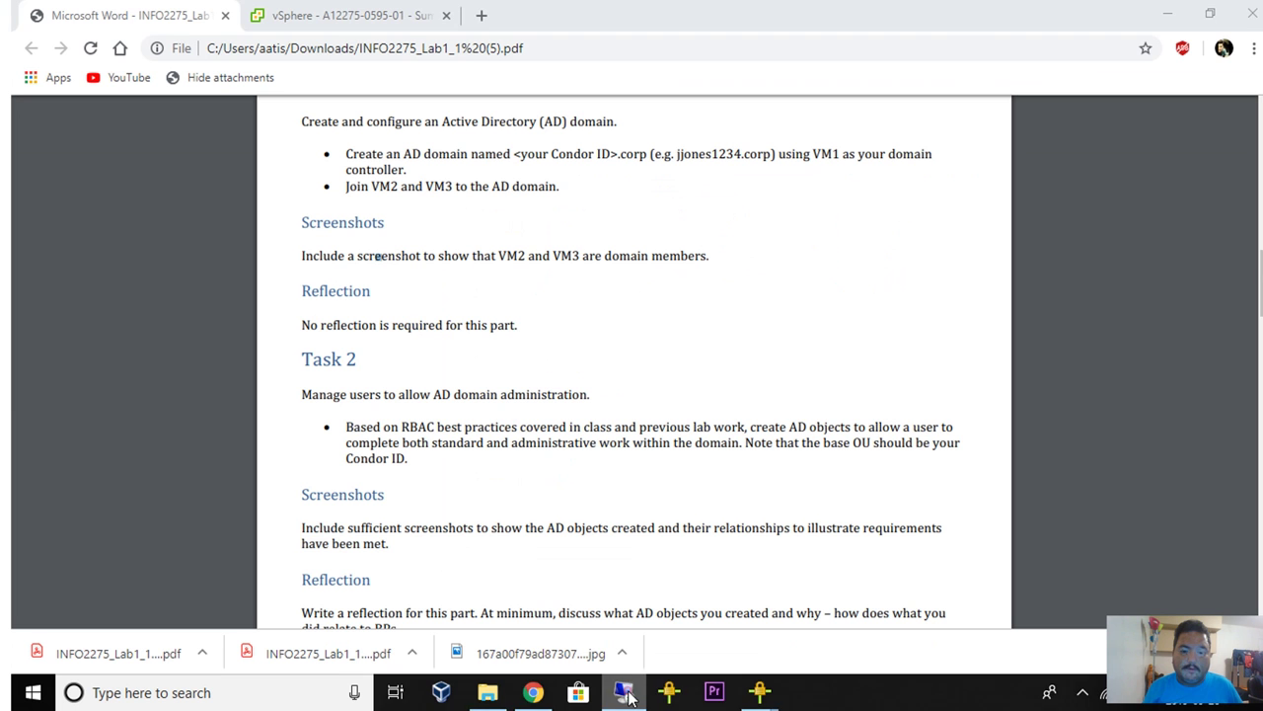
Switch to the lab PDF in Chrome and read on from Task 2 to the Task 3 DHCP requirements
left_click(623, 692)
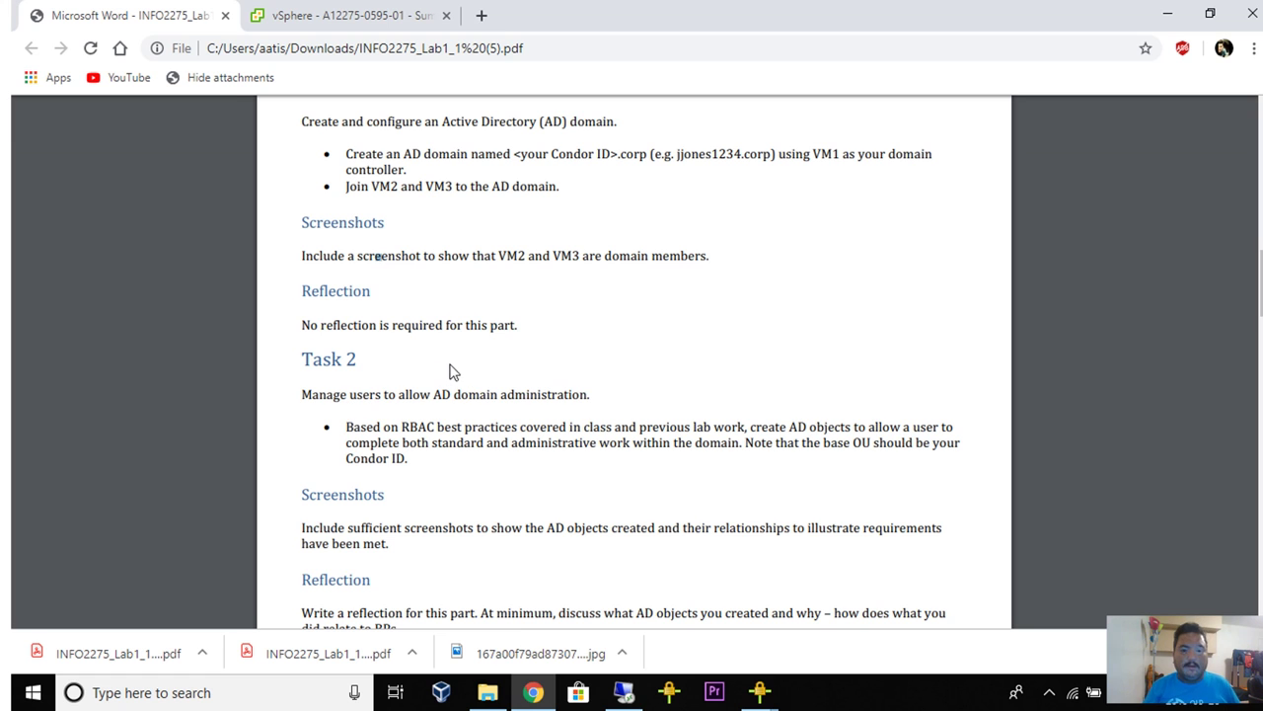
scroll(493, 367, "down", 3)
scroll(516, 355, "down", 6)
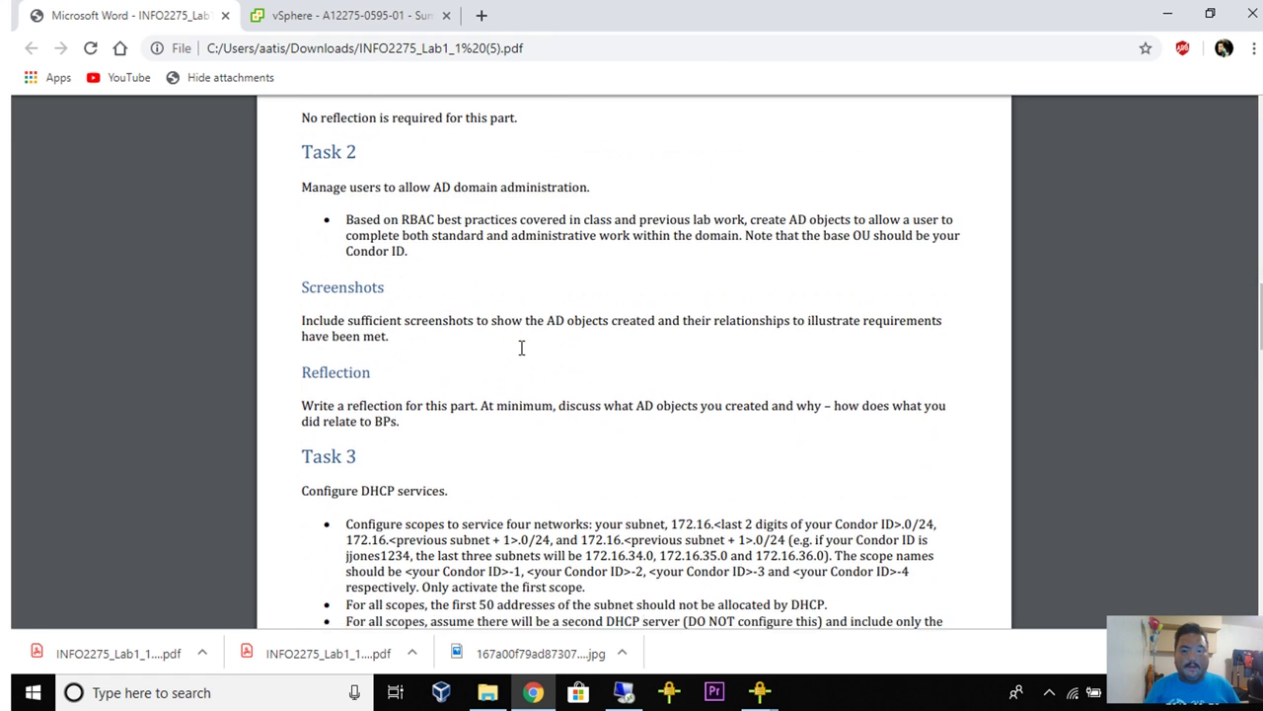
scroll(530, 353, "down", 2)
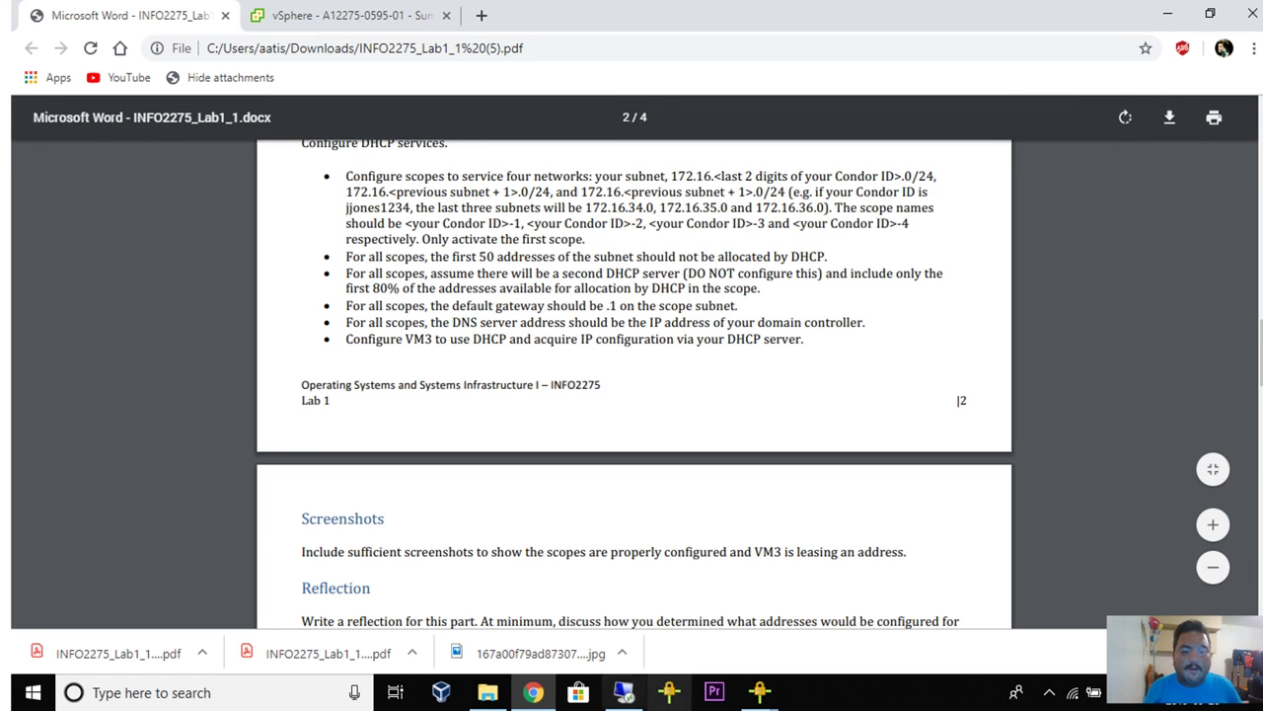
Return to the remote server, close Active Directory Users and Computers, and check the installed roles in the Add Roles and Features Wizard without installing anything
left_click(624, 692)
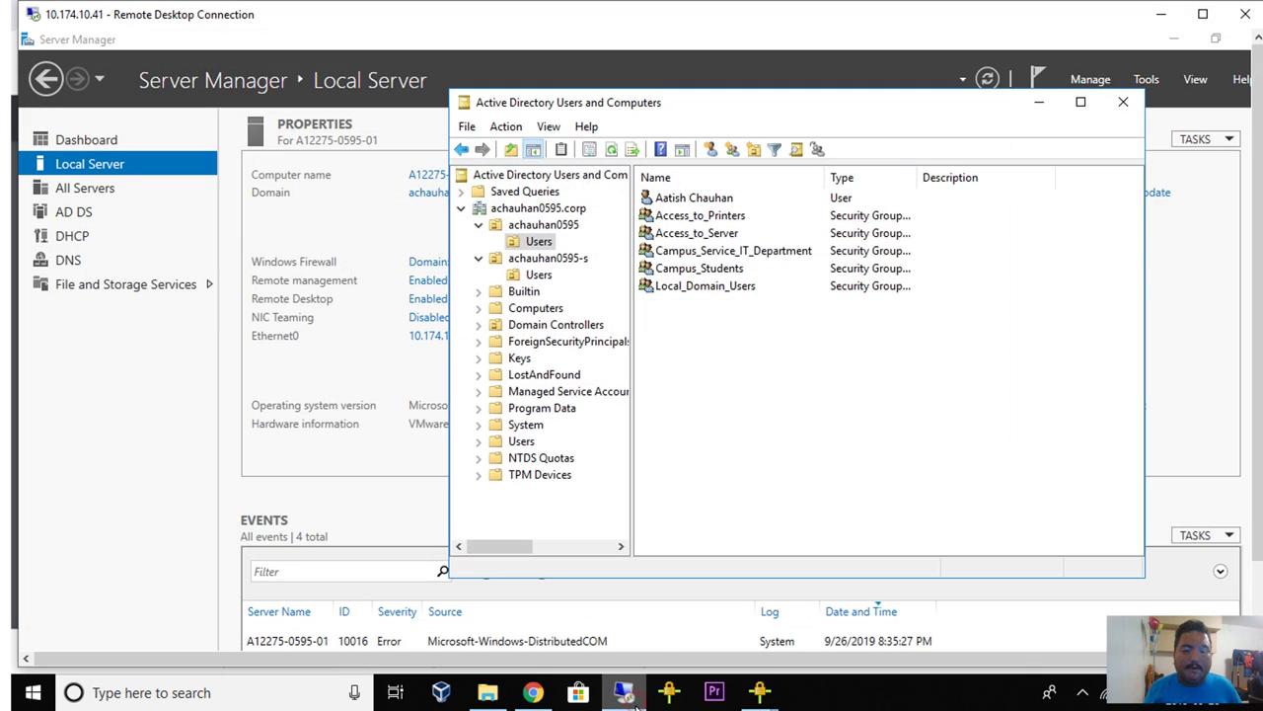
left_click(1122, 104)
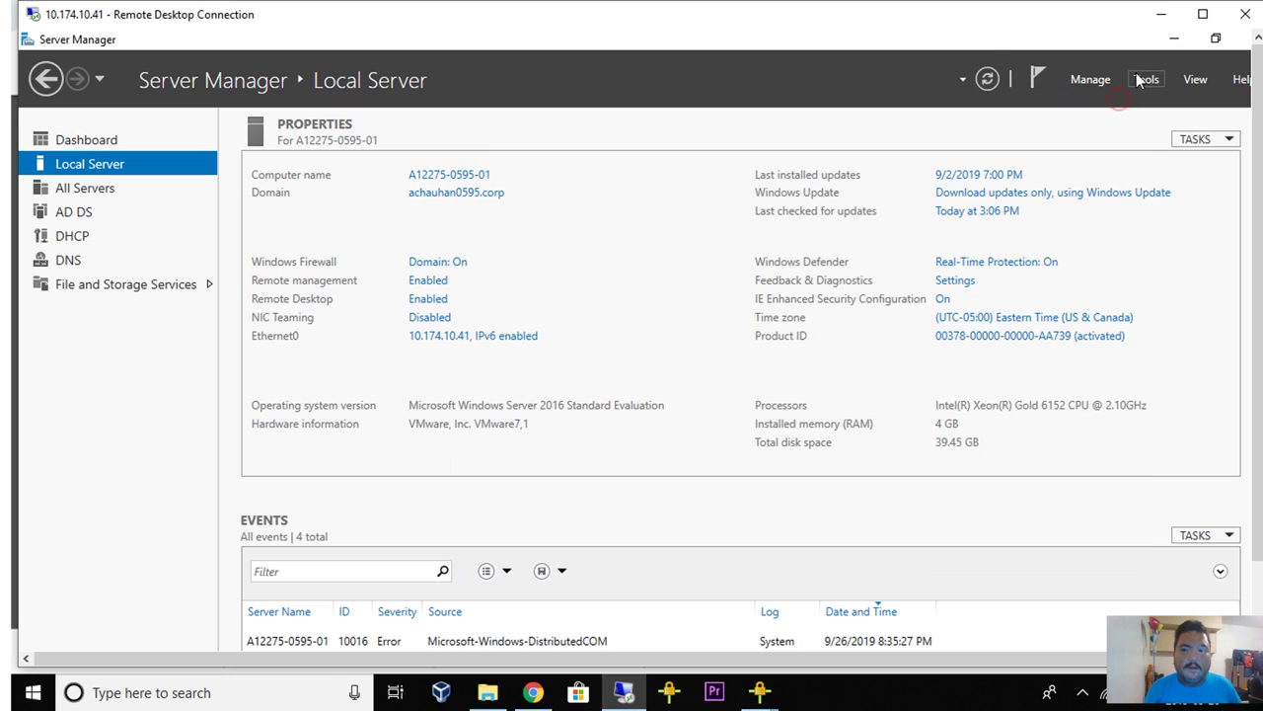
left_click(86, 140)
left_click(480, 247)
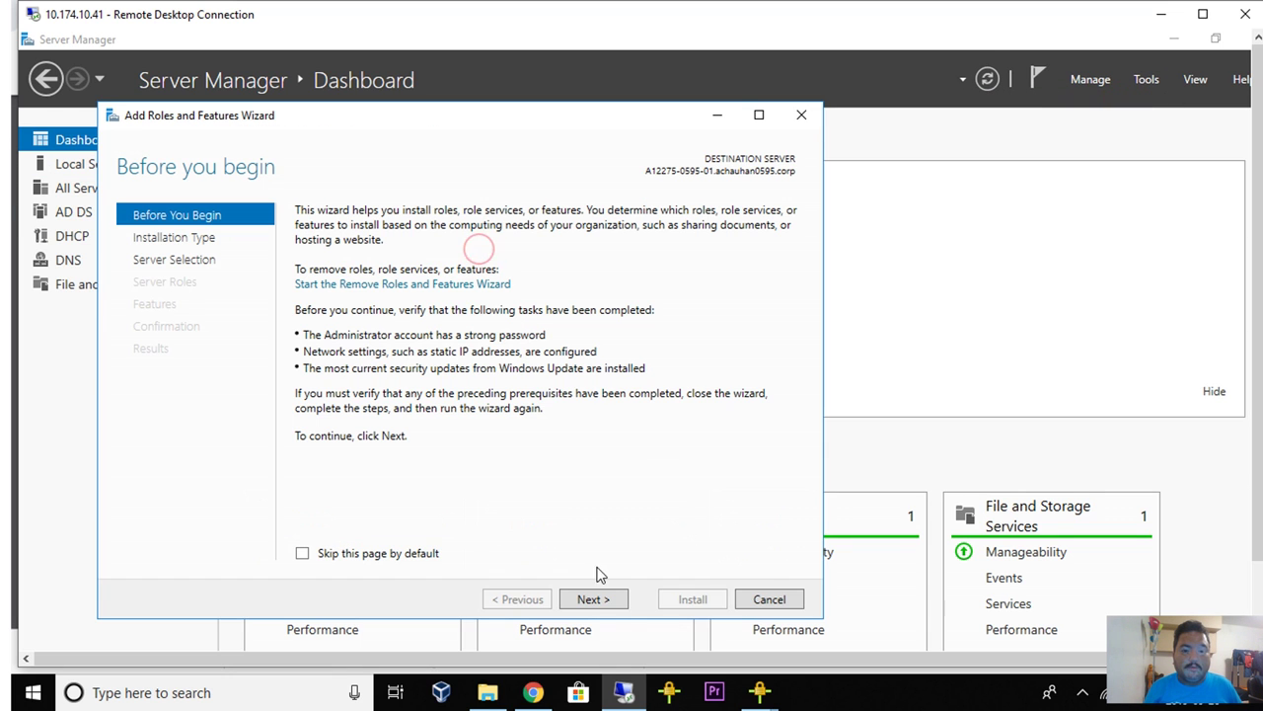
left_click(601, 599)
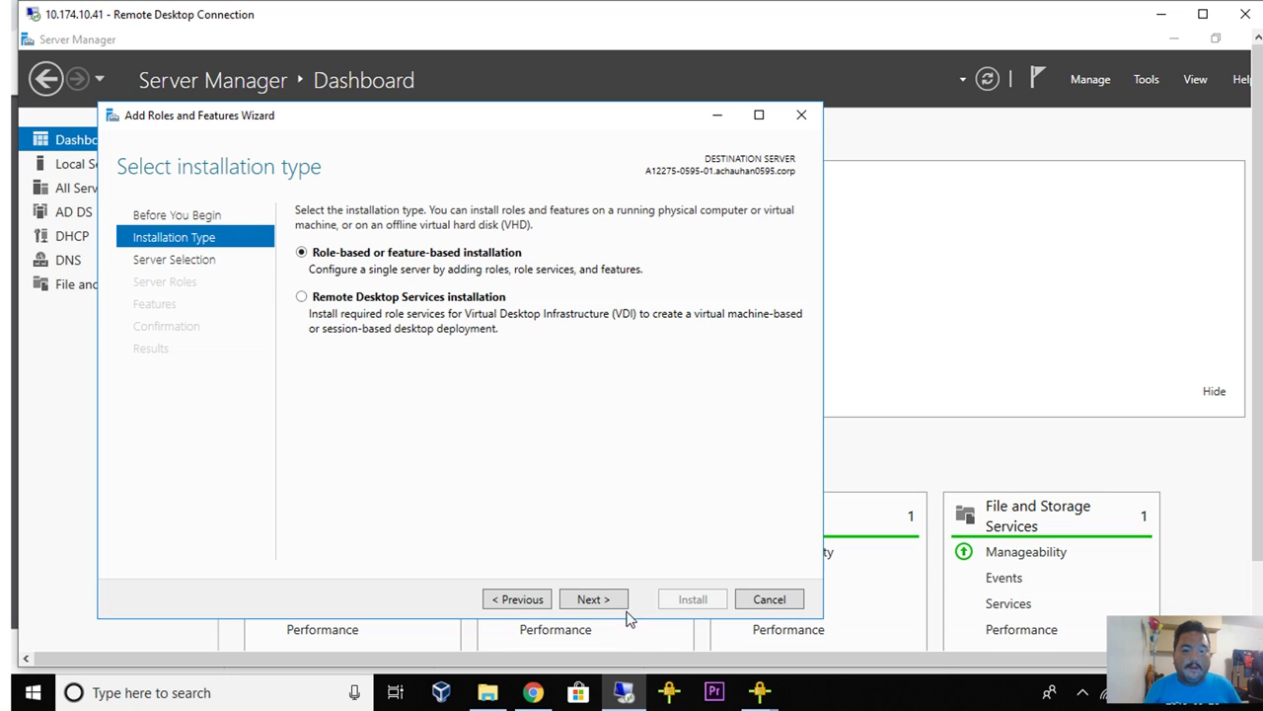
left_click(618, 602)
left_click(612, 600)
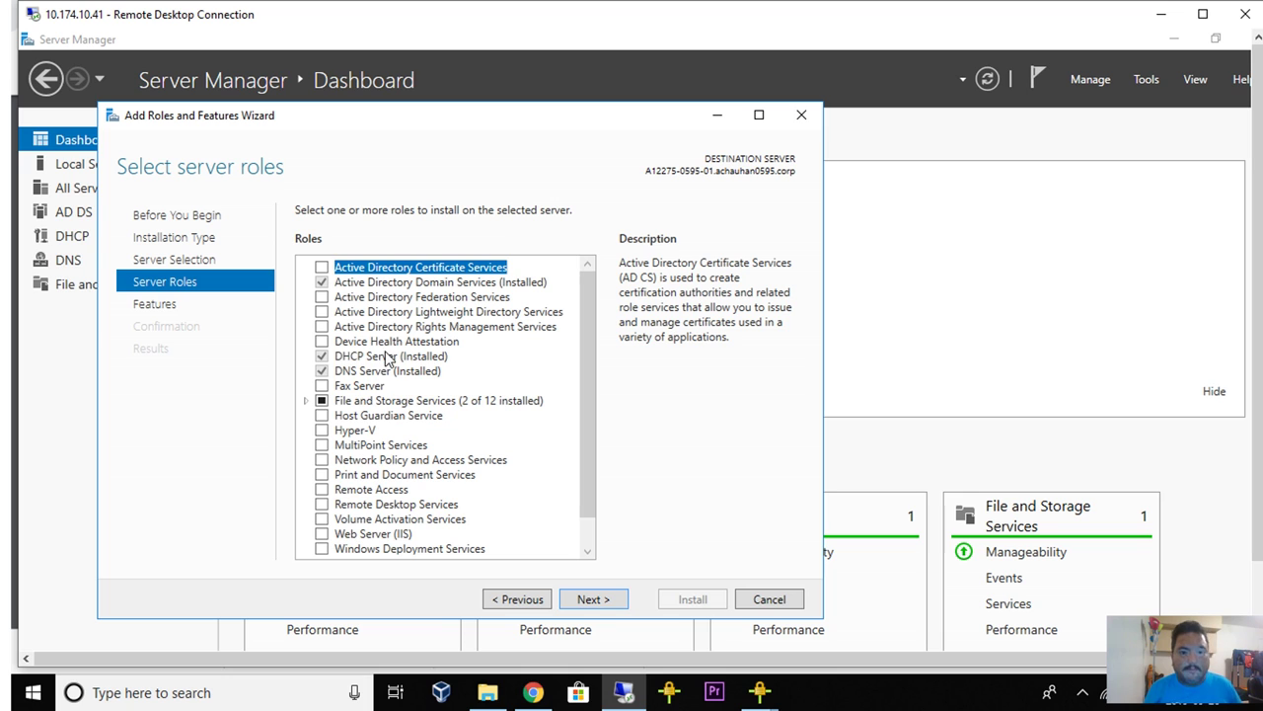
left_click(780, 602)
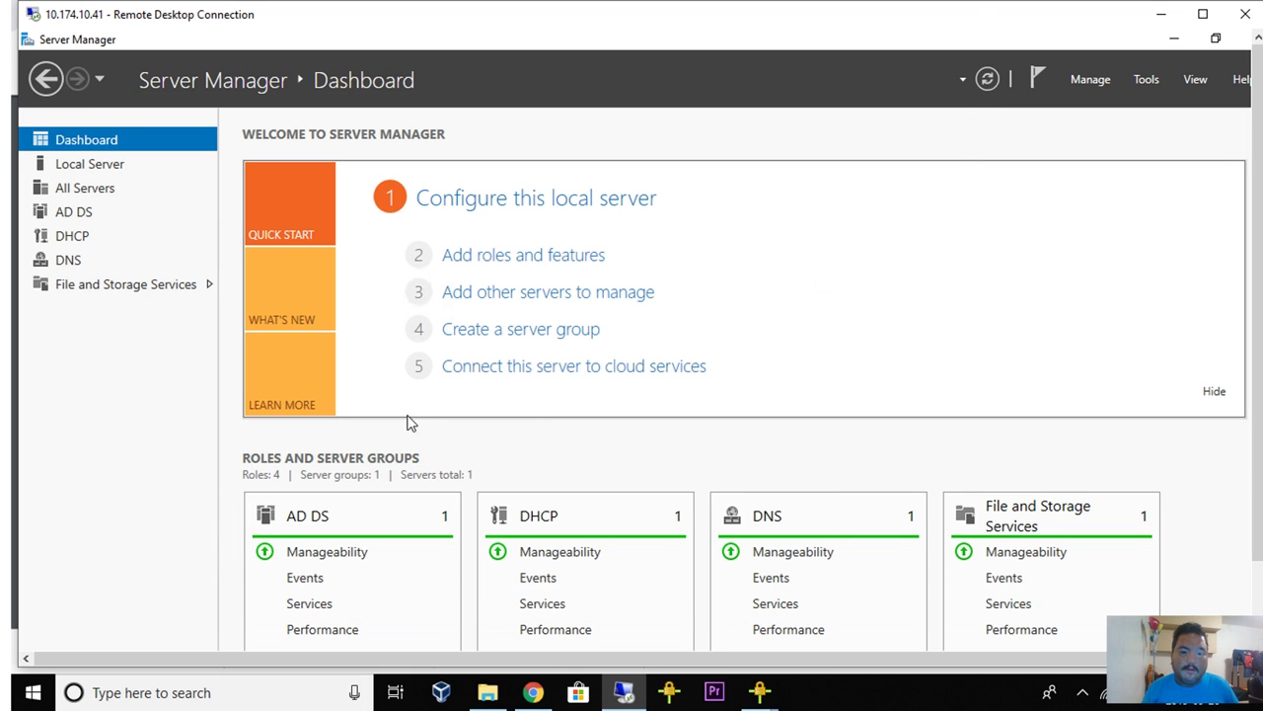
Open the DHCP console maximized and expand the server's IPv4 node with the full scope names readable
scroll(580, 521, "down", 1)
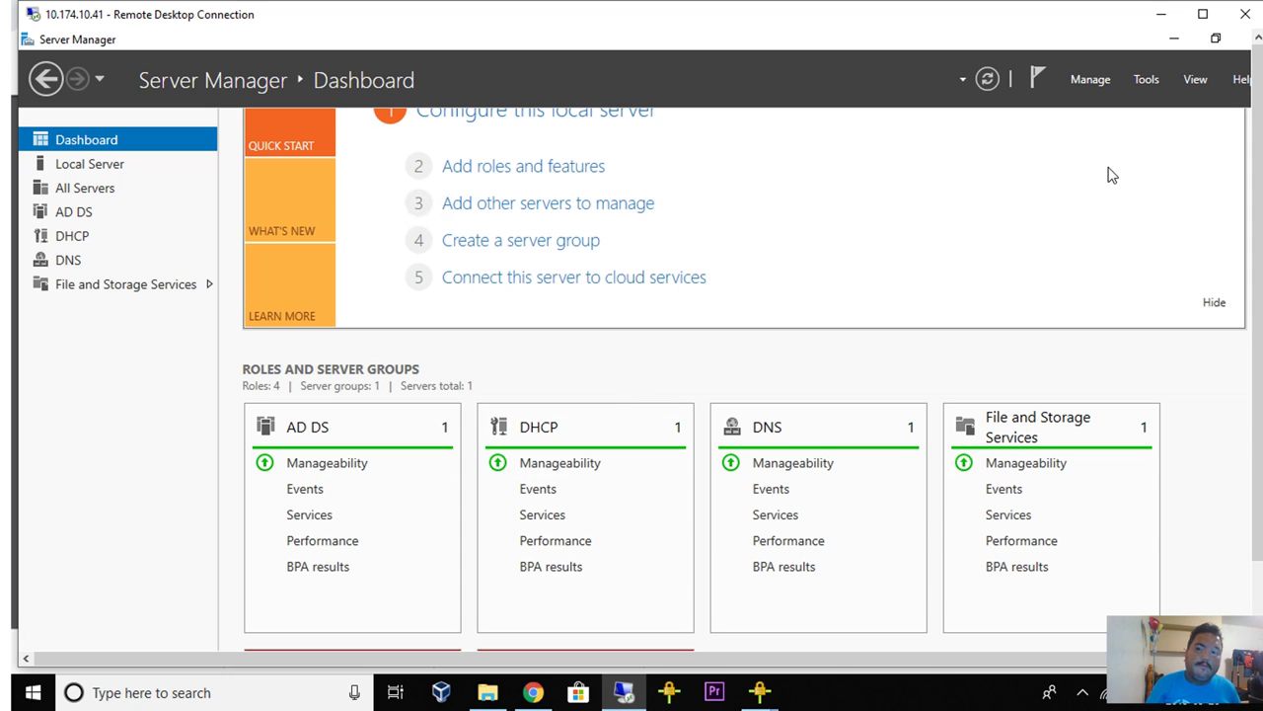
left_click(1145, 80)
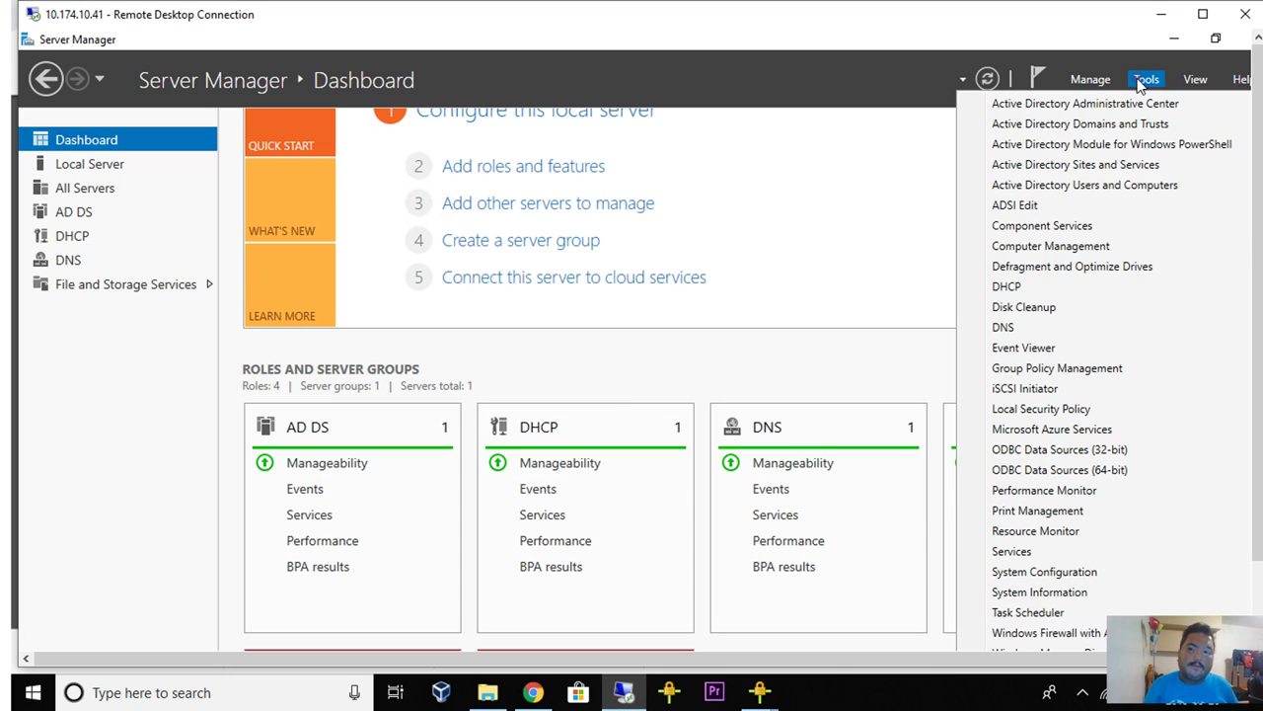
left_click(1032, 288)
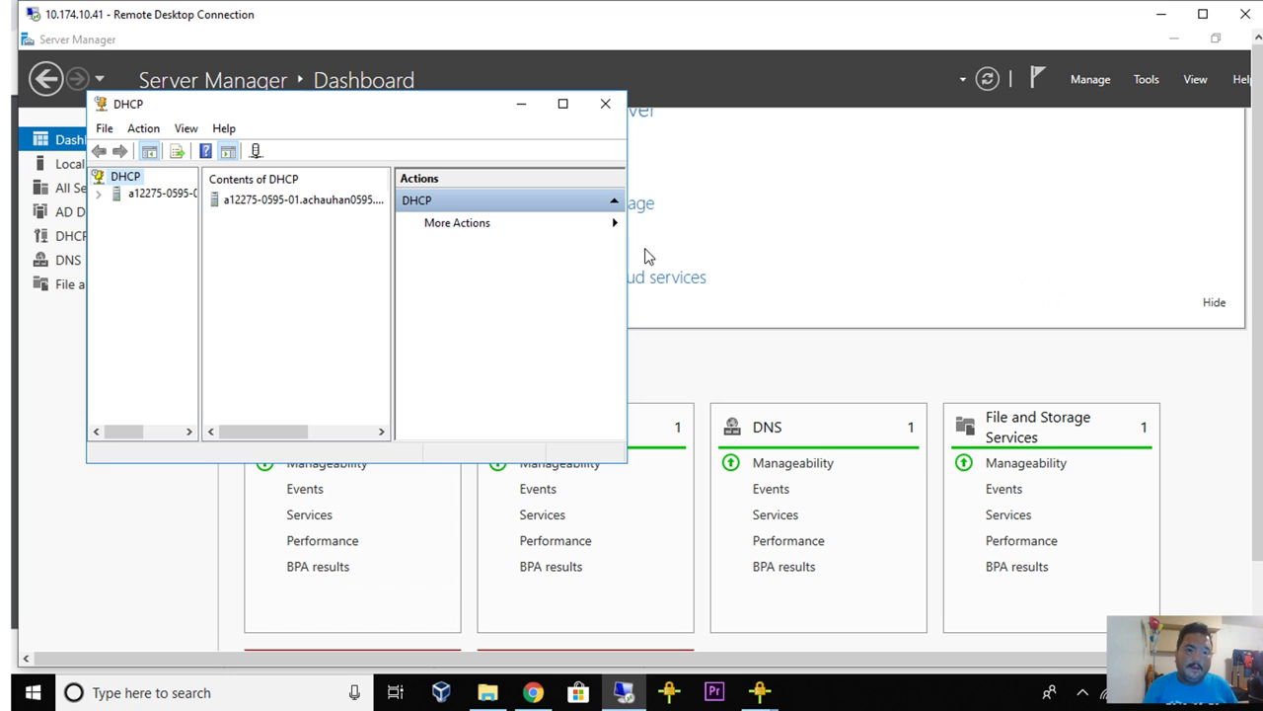
left_click(563, 104)
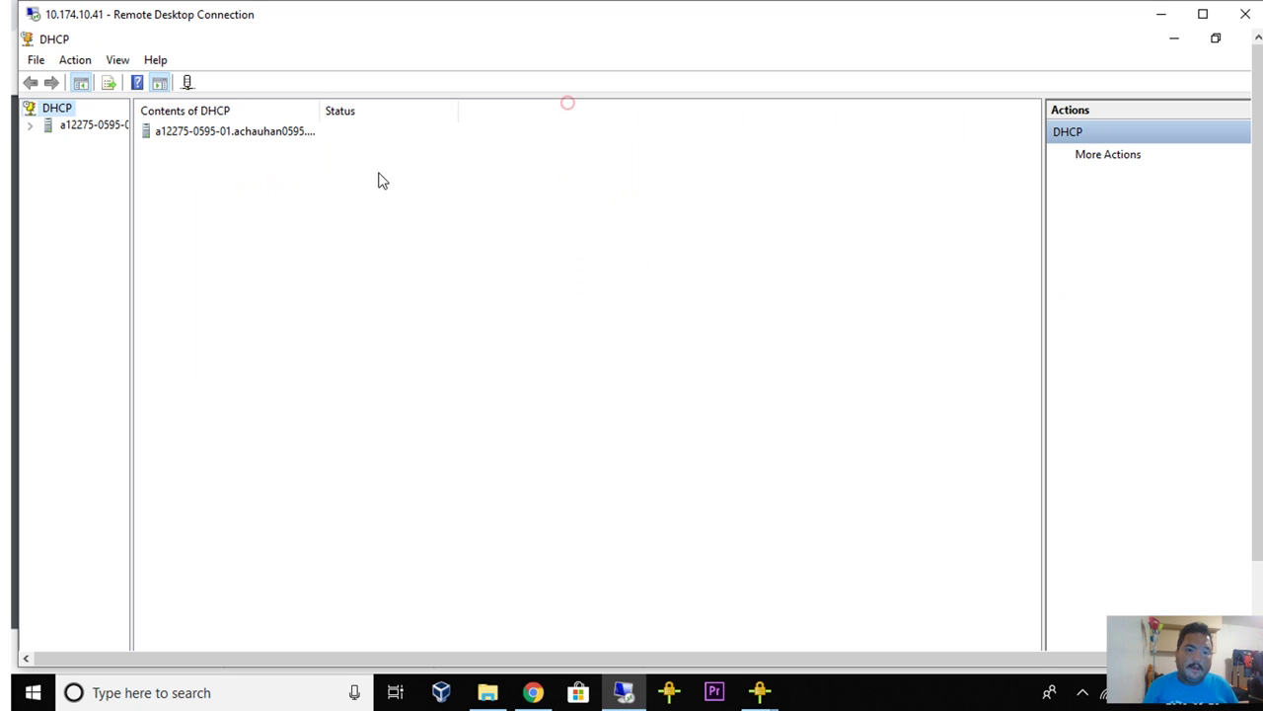
left_click(30, 125)
left_click(46, 141)
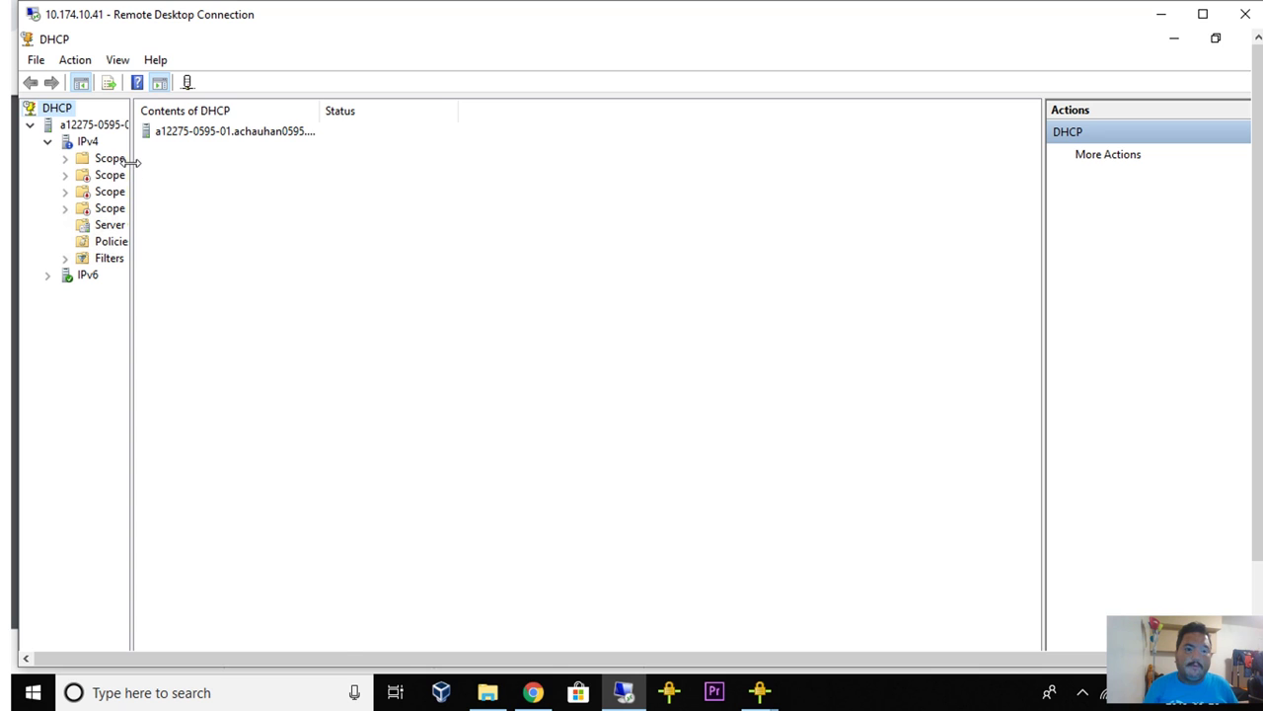
left_click_drag(131, 162, 346, 158)
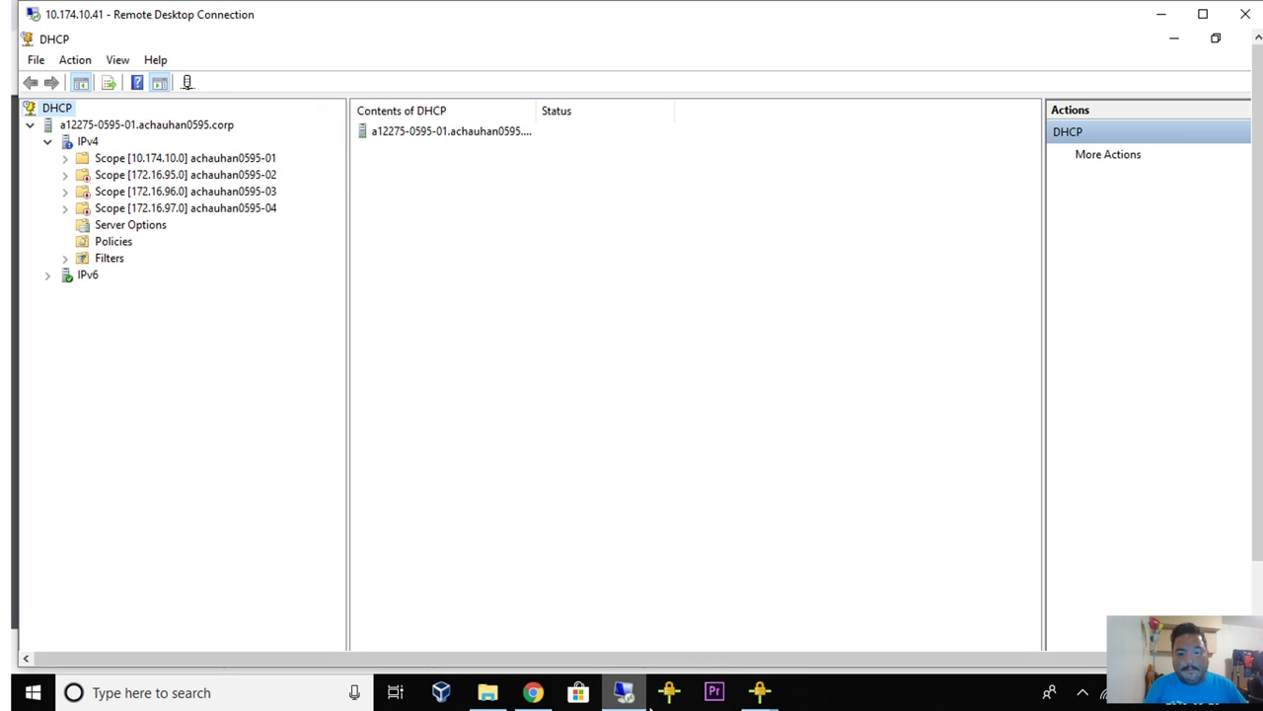
Review the Task 3 scope requirements in the lab PDF and return to the DHCP console on the remote server
left_click(528, 694)
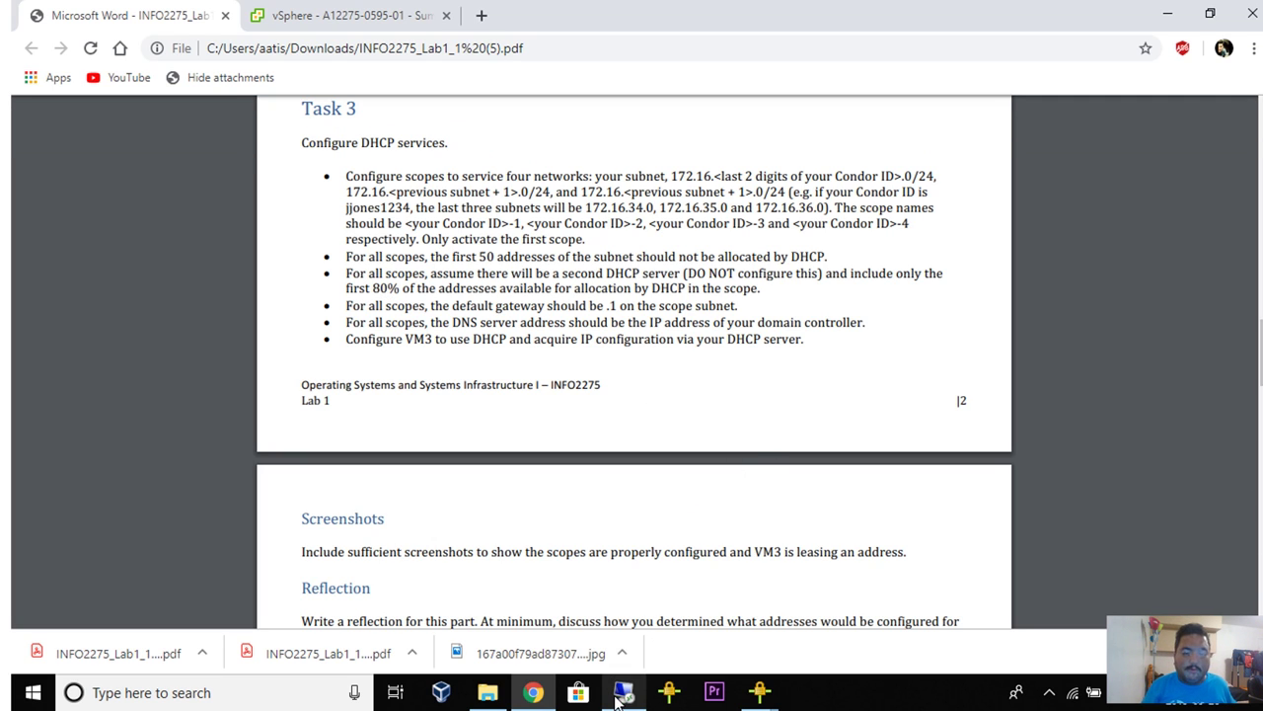
mouse_move(623, 697)
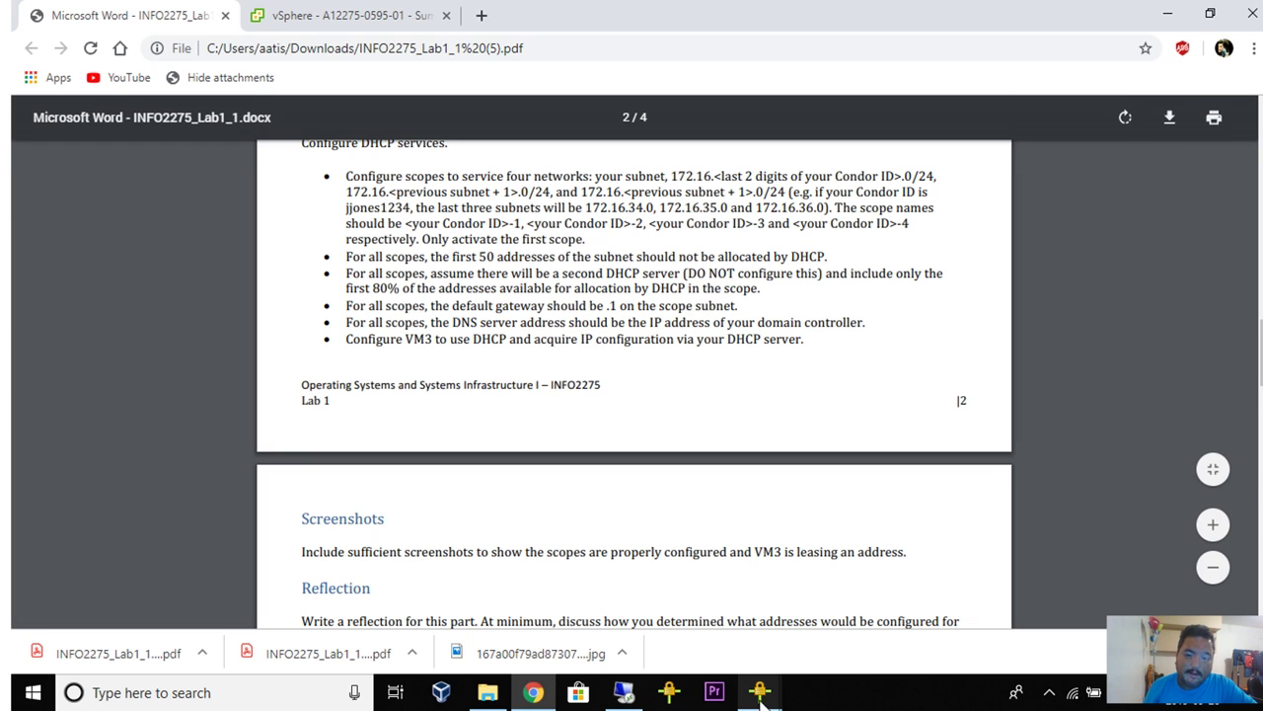
mouse_move(762, 699)
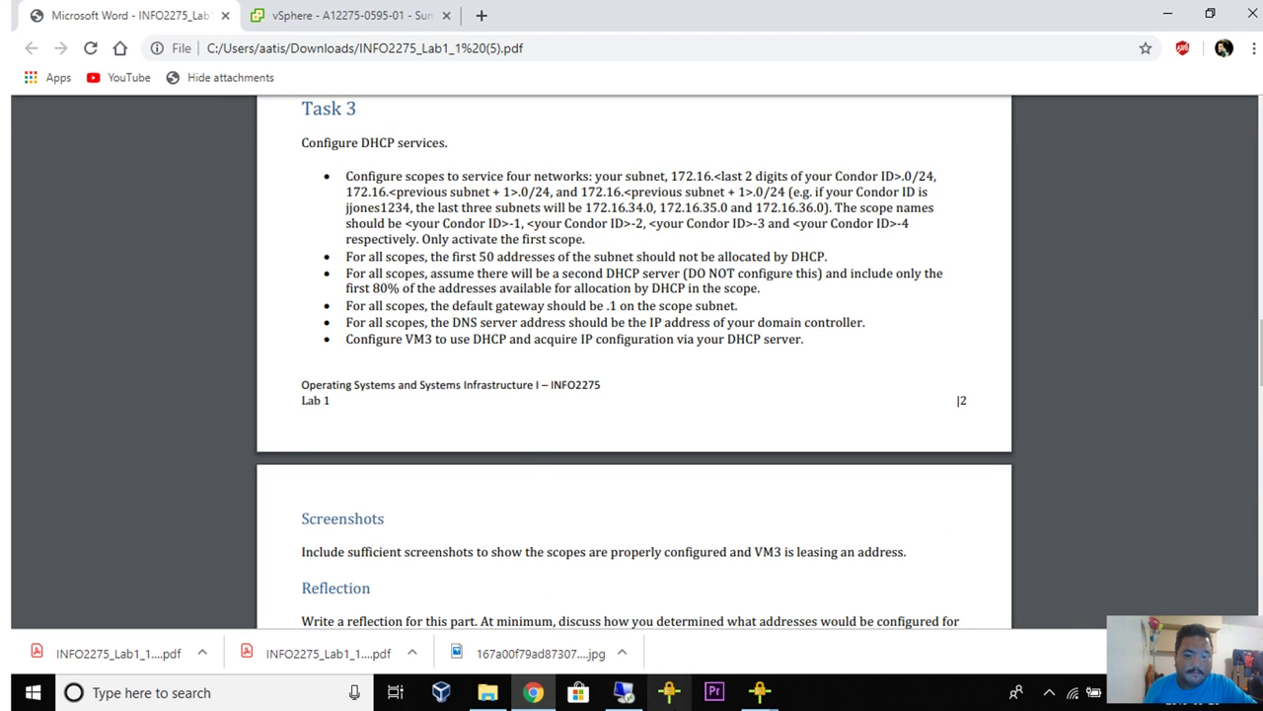
left_click(636, 696)
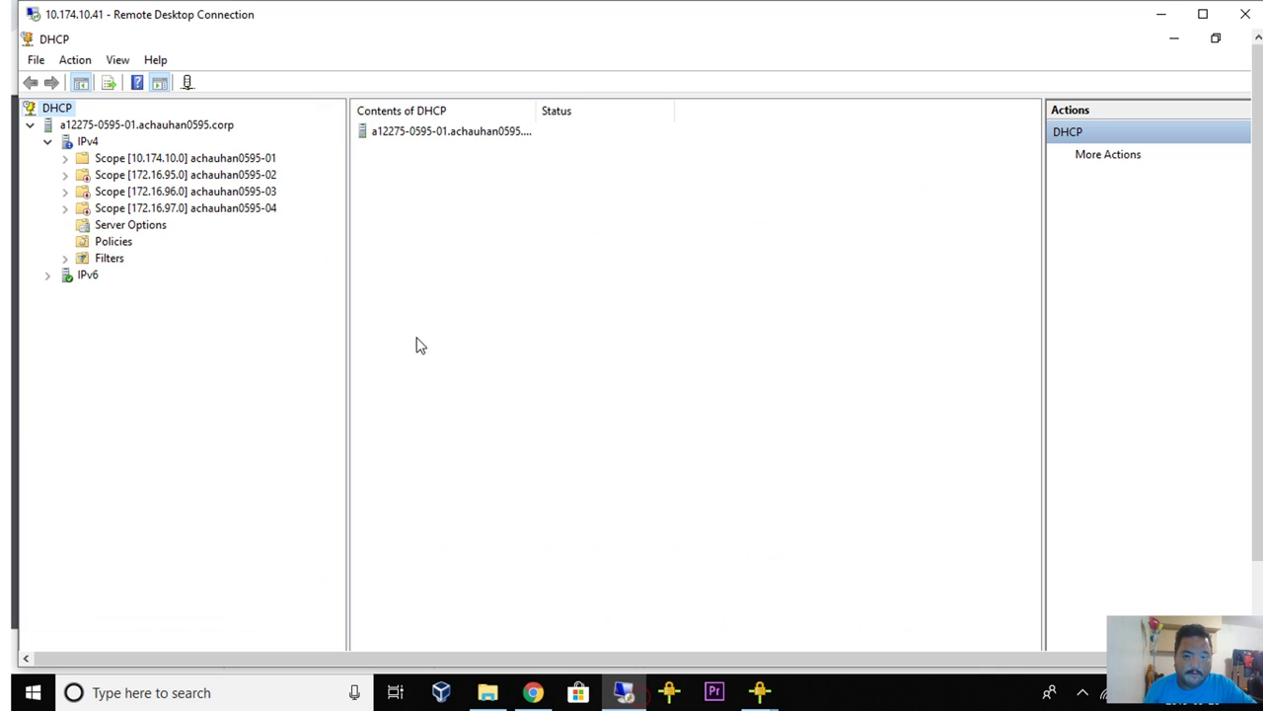
Inspect the distribution and exclusion ranges in the Address Pool of the 10.174.10.0 scope
left_click(62, 160)
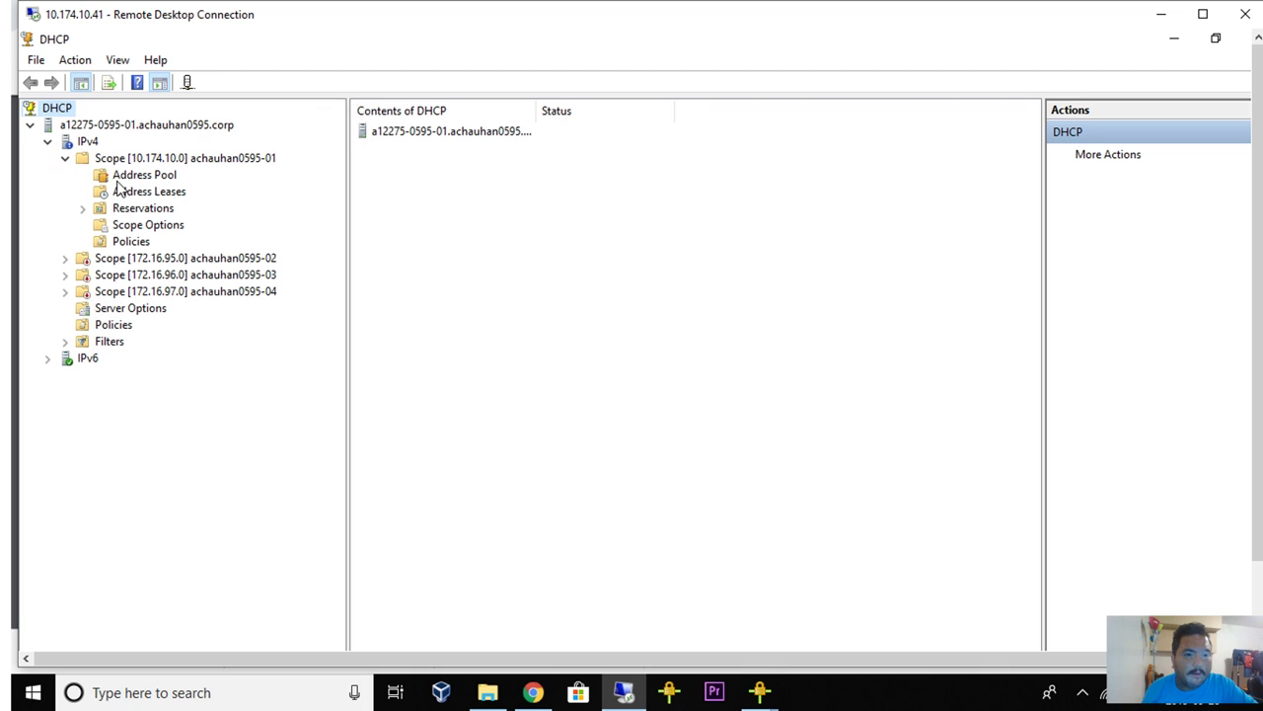
left_click(121, 178)
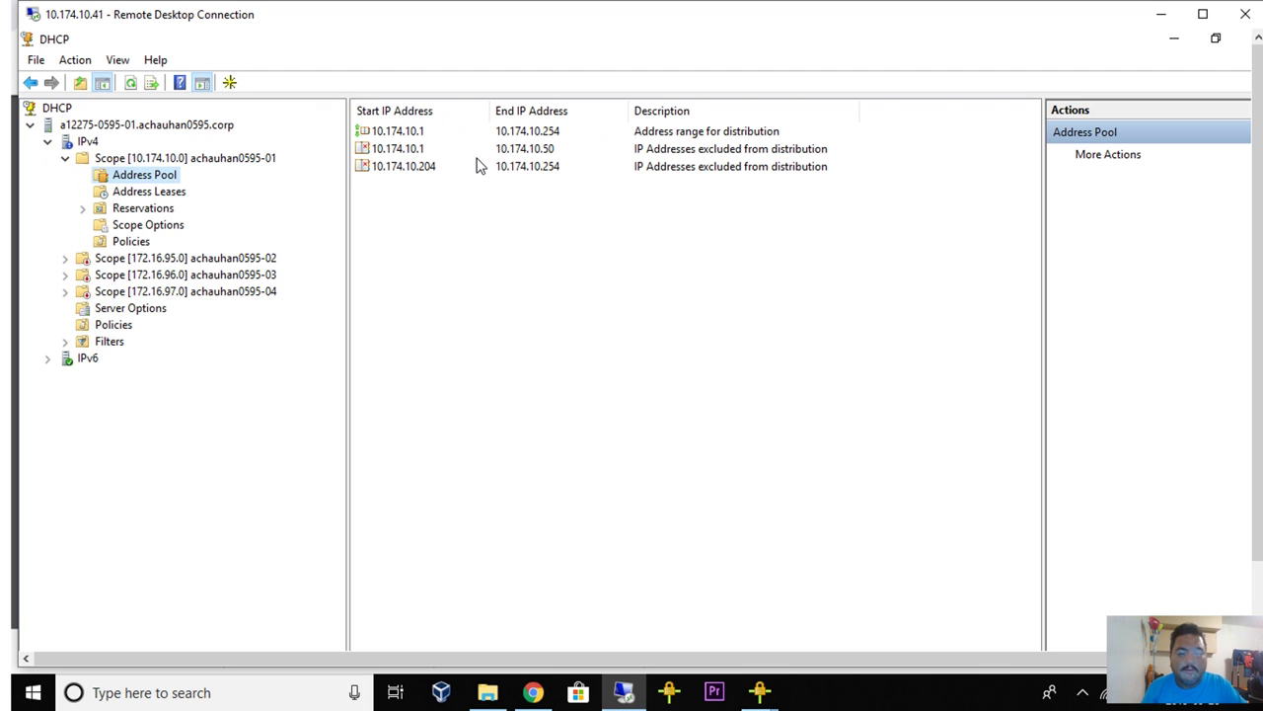
left_click(419, 134)
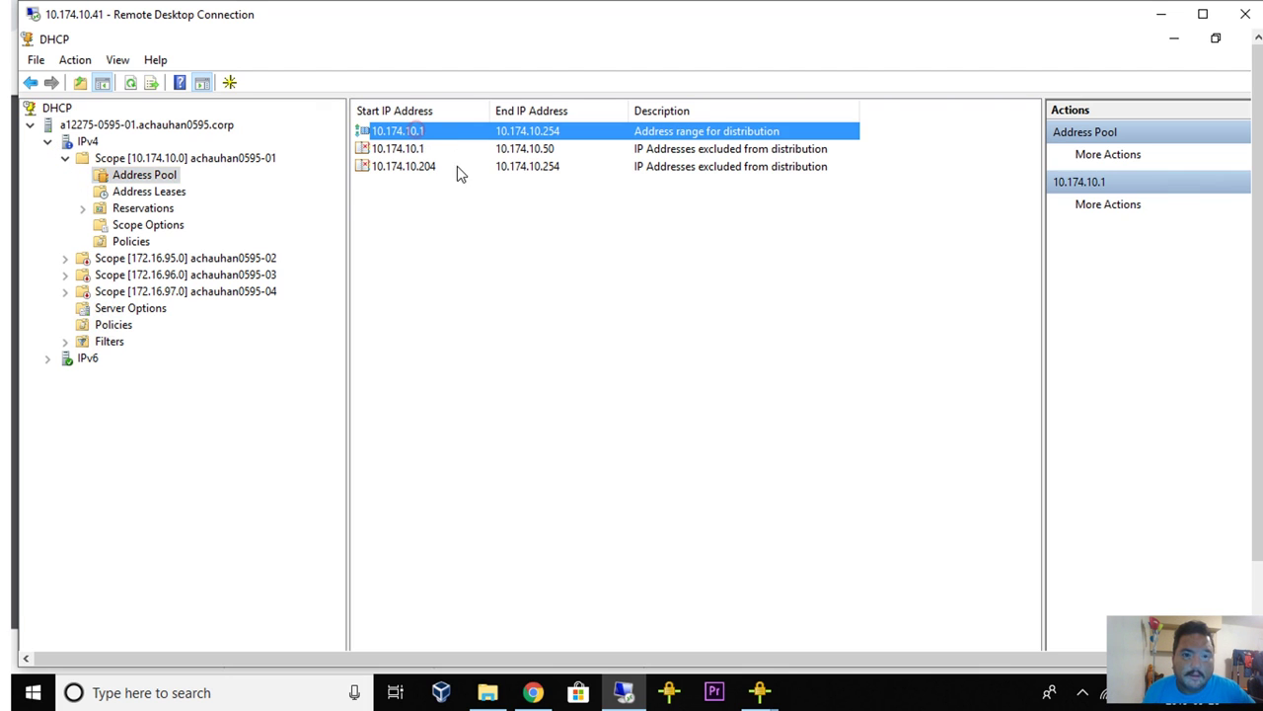
Check the activation status of all four DHCP scopes in the IPv4 overview
left_click(148, 158)
left_click(89, 142)
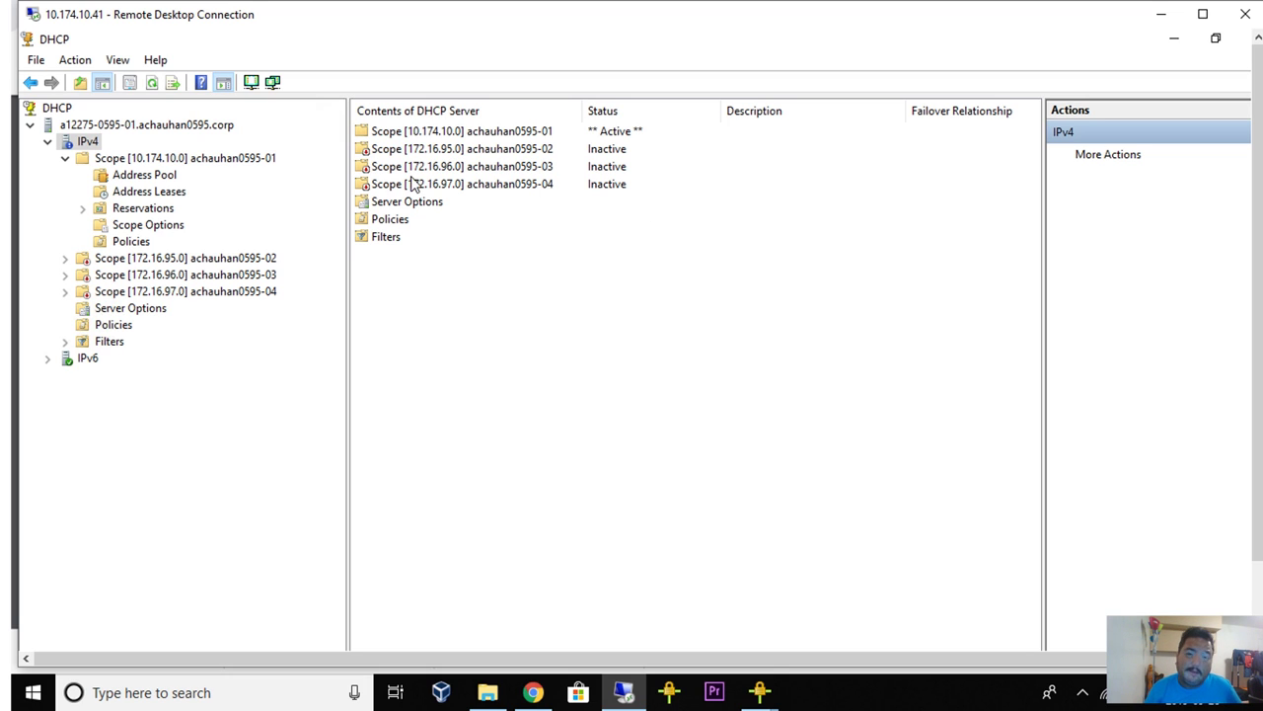
left_click(219, 156)
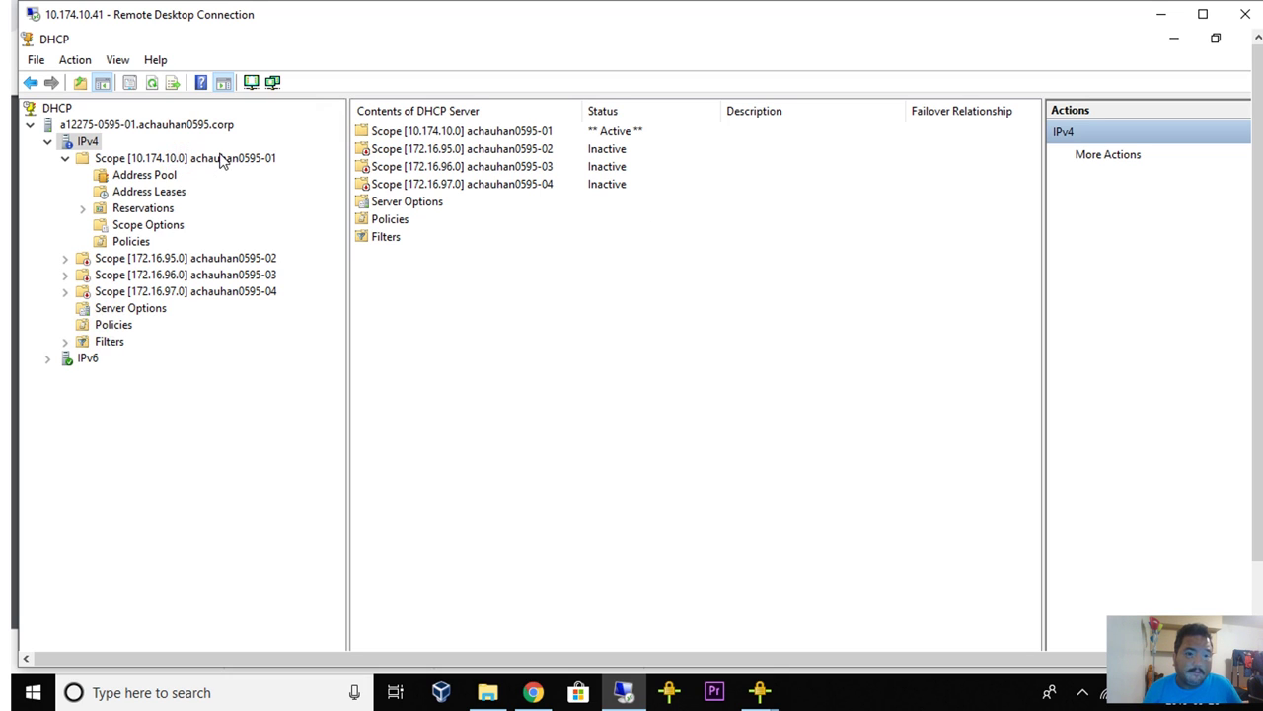
Expand the 172.16.95.0 and 10.174.10.0 scopes and reopen the Address Pool of the 10.174.10.0 scope
left_click(61, 161)
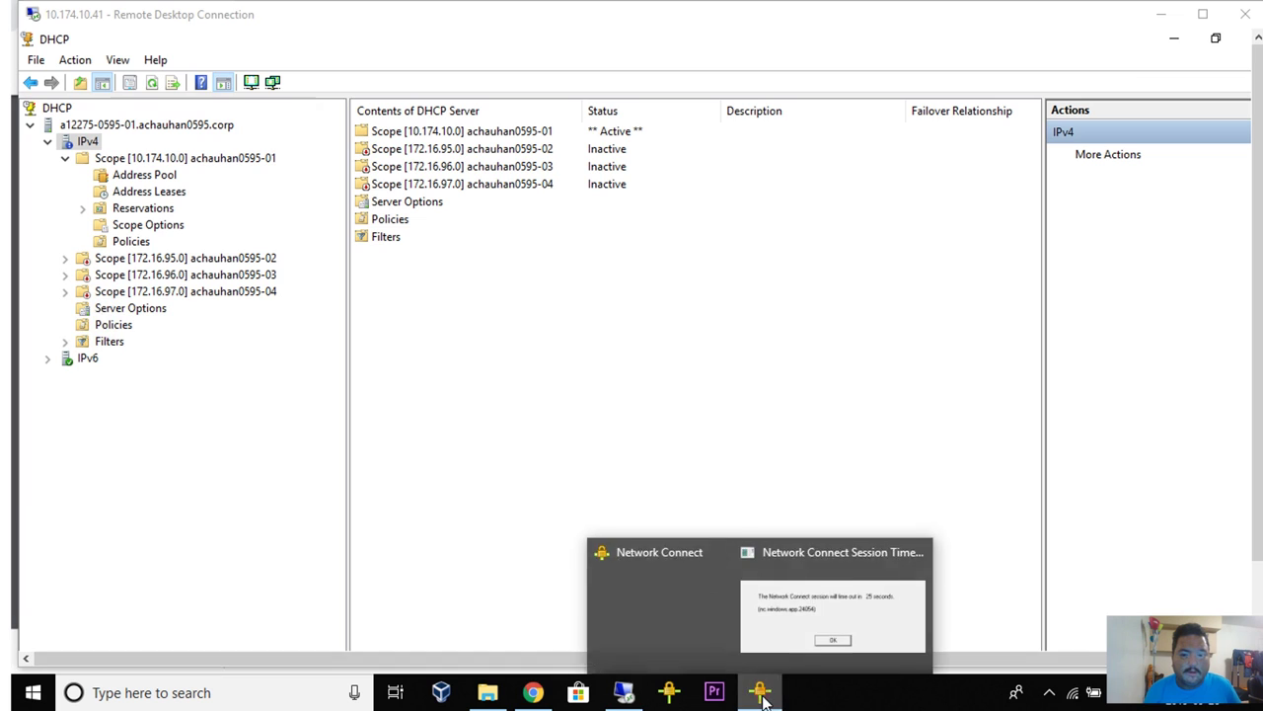
left_click(241, 159)
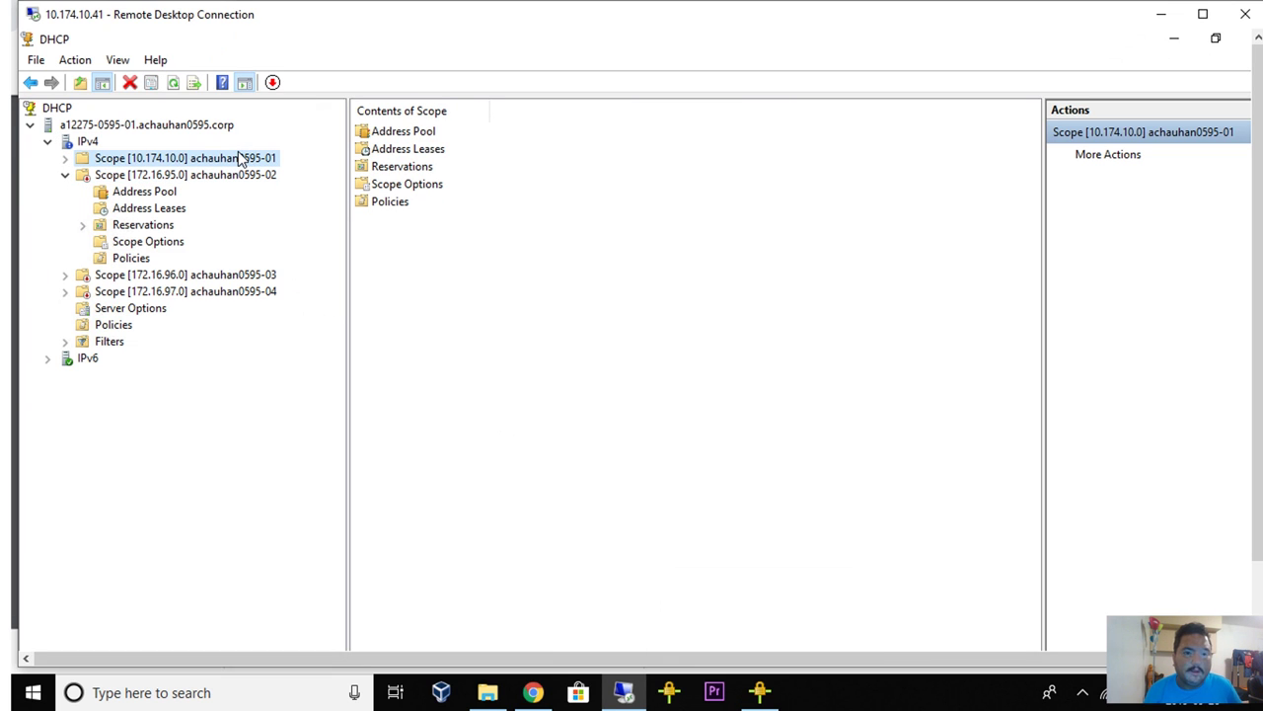
left_click(65, 158)
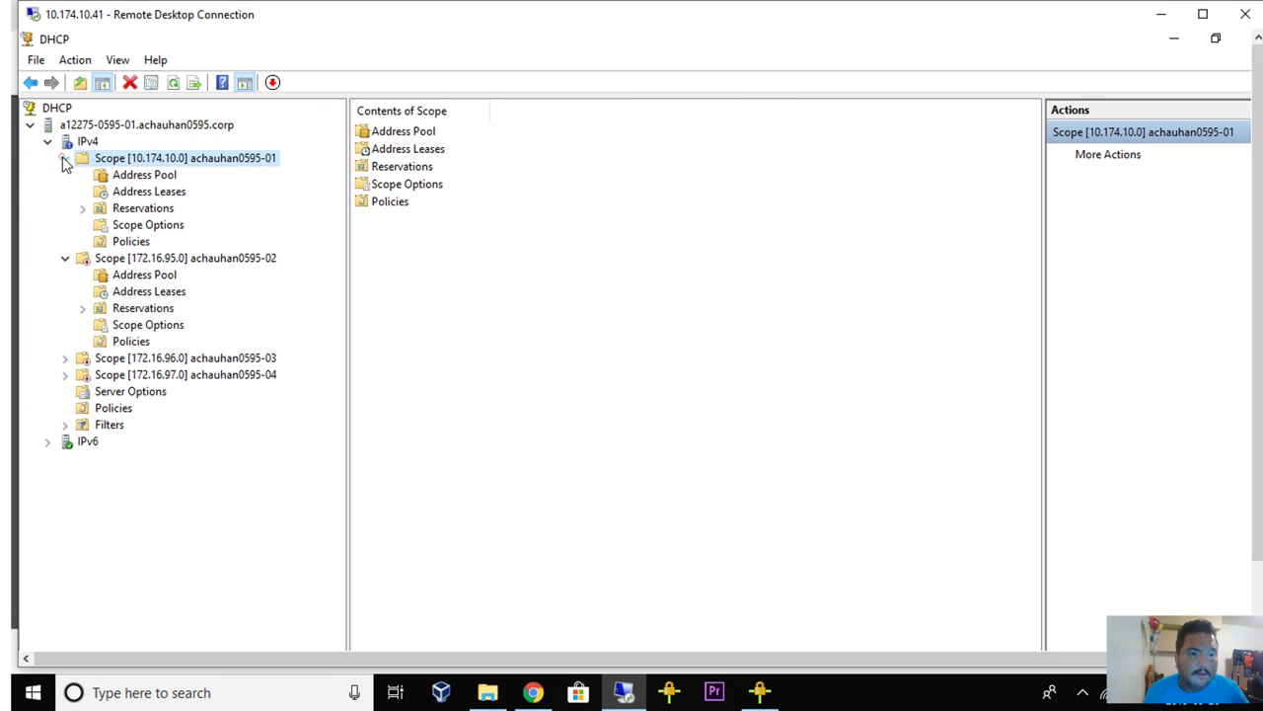
left_click(133, 176)
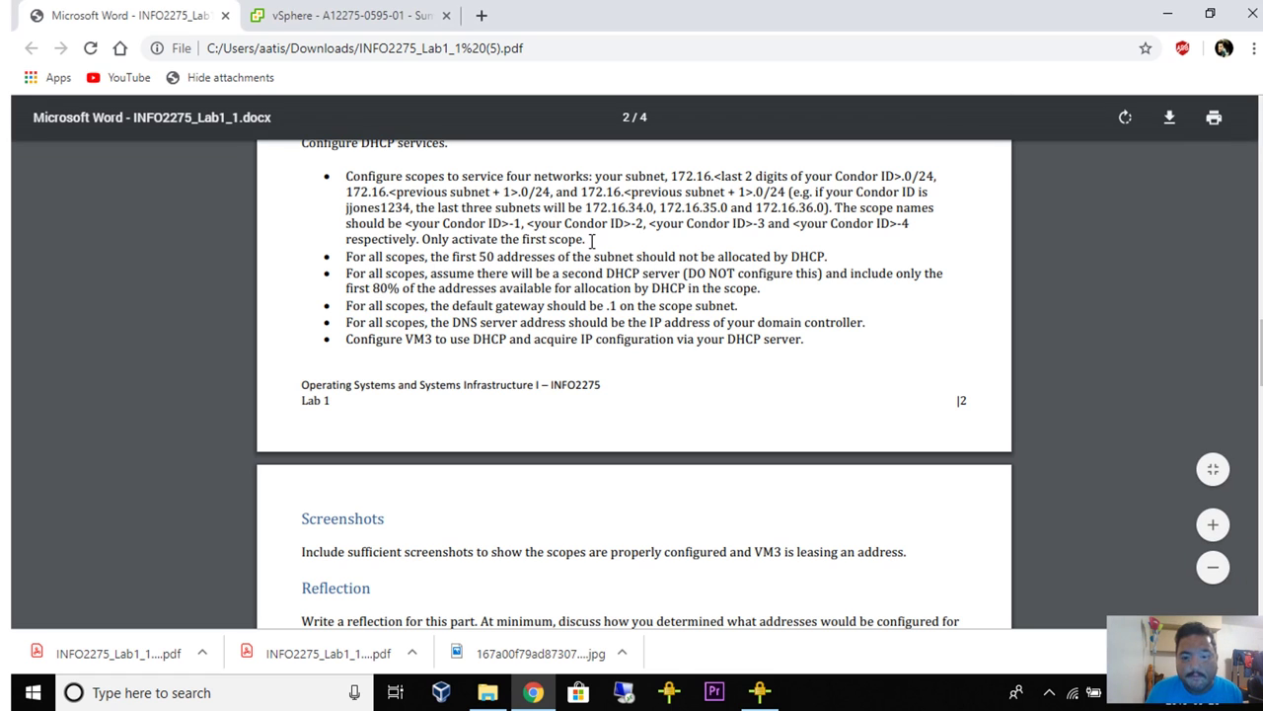
left_click(1049, 692)
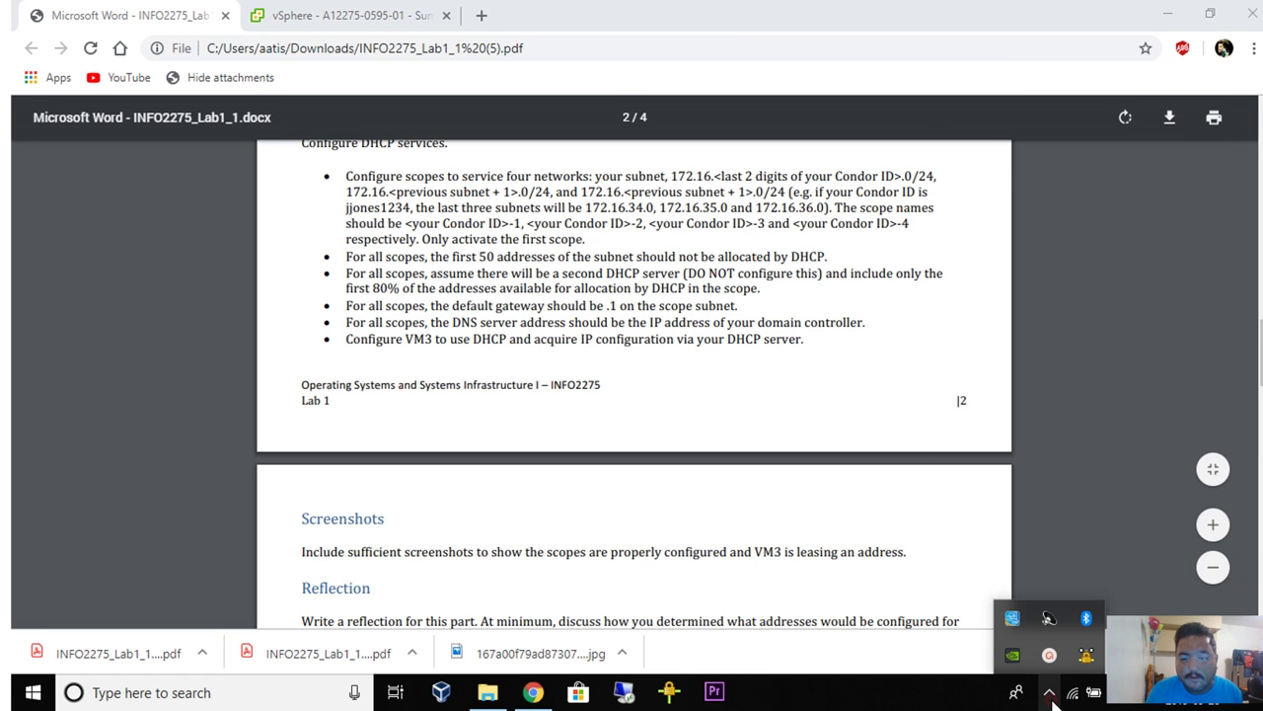
left_click(1053, 659)
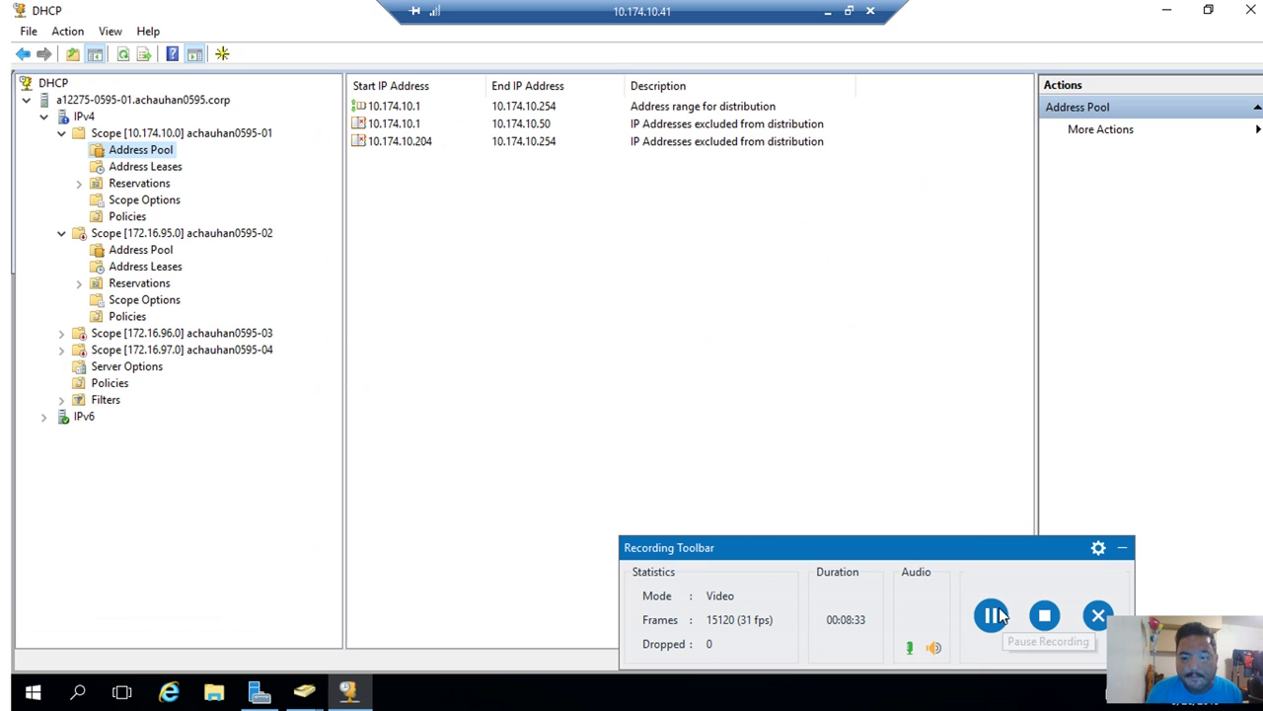
left_click(1123, 547)
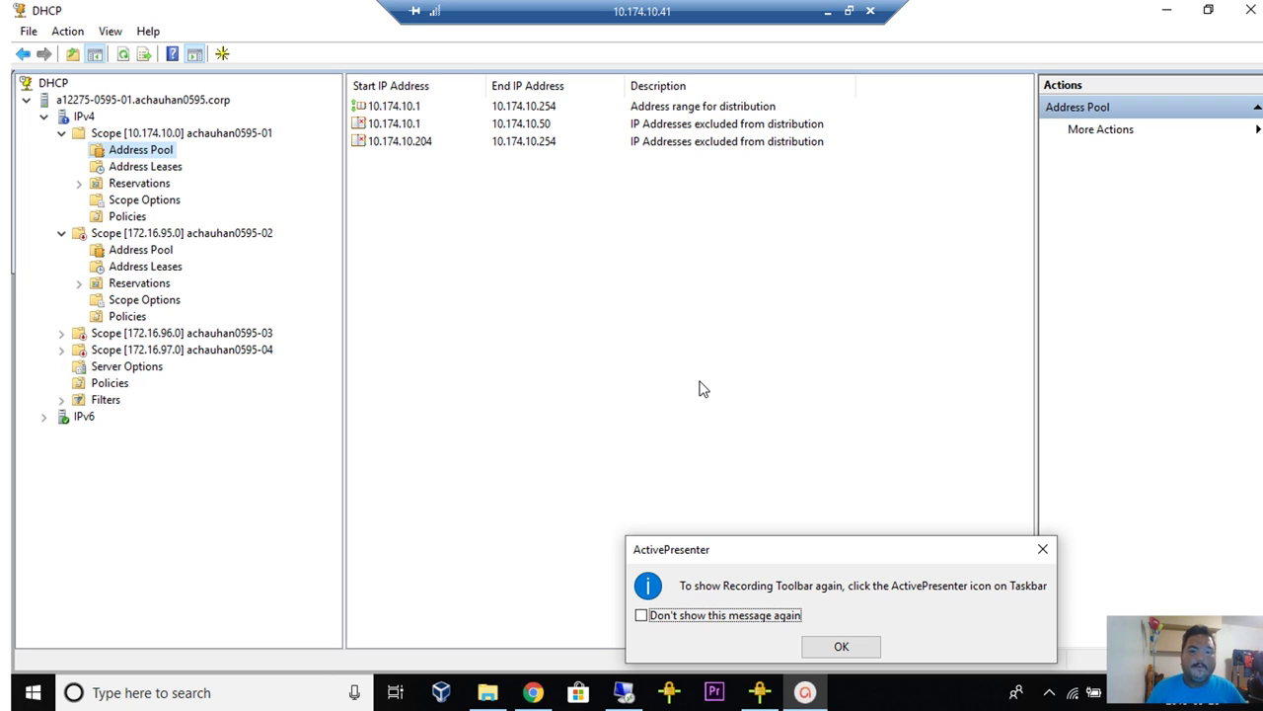
left_click(841, 646)
Check the exclusion range starting at 10.174.10.204, and restore the DHCP console and the remote session from full screen to smaller windows
left_click(431, 149)
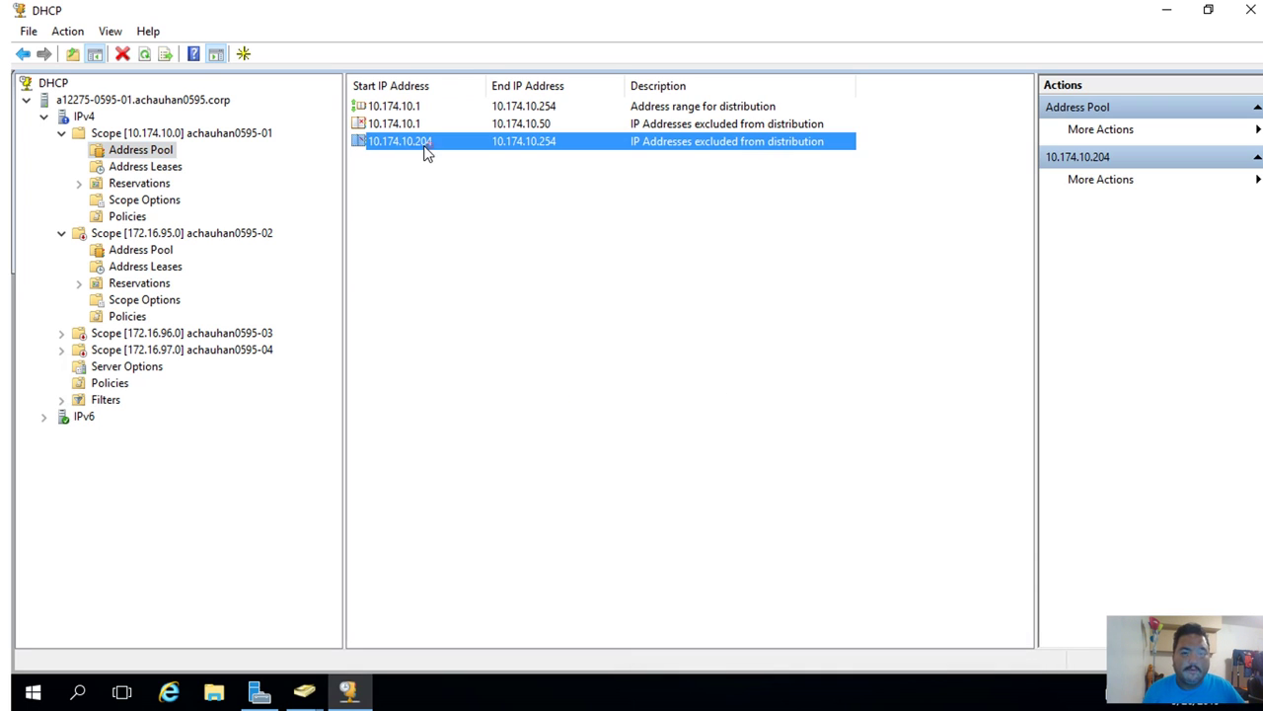
left_click(473, 205)
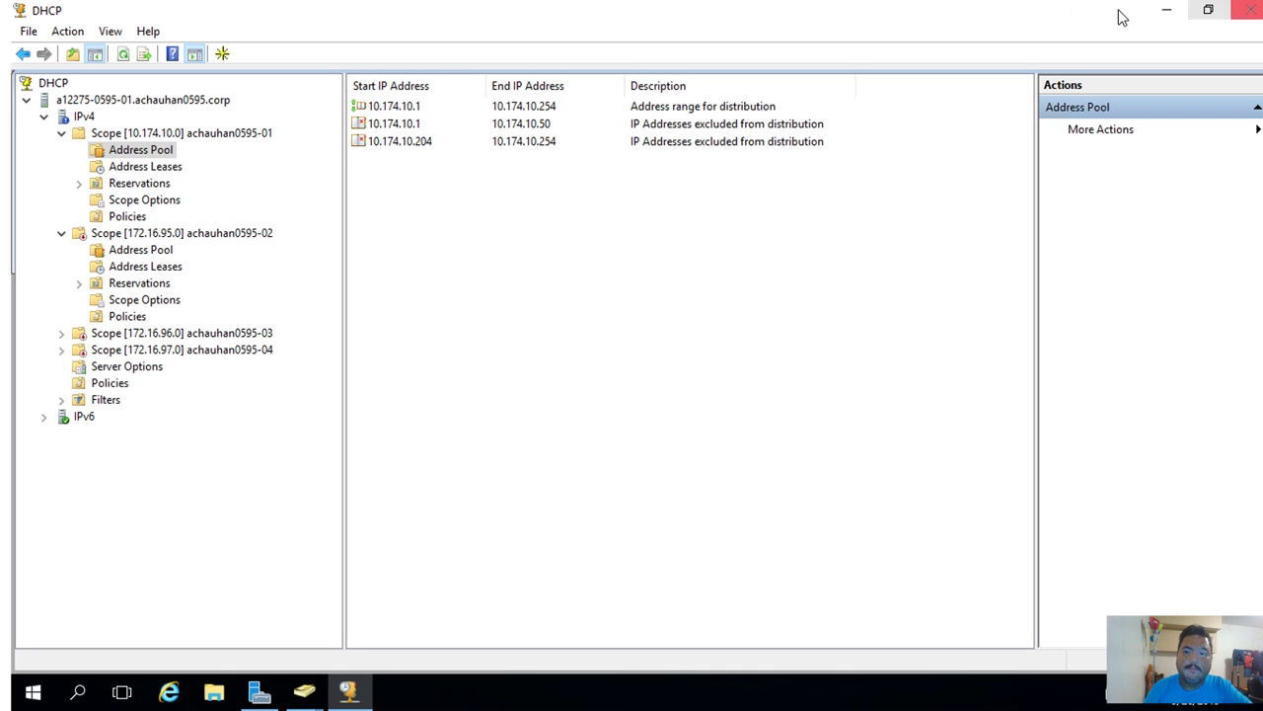
left_click(1208, 9)
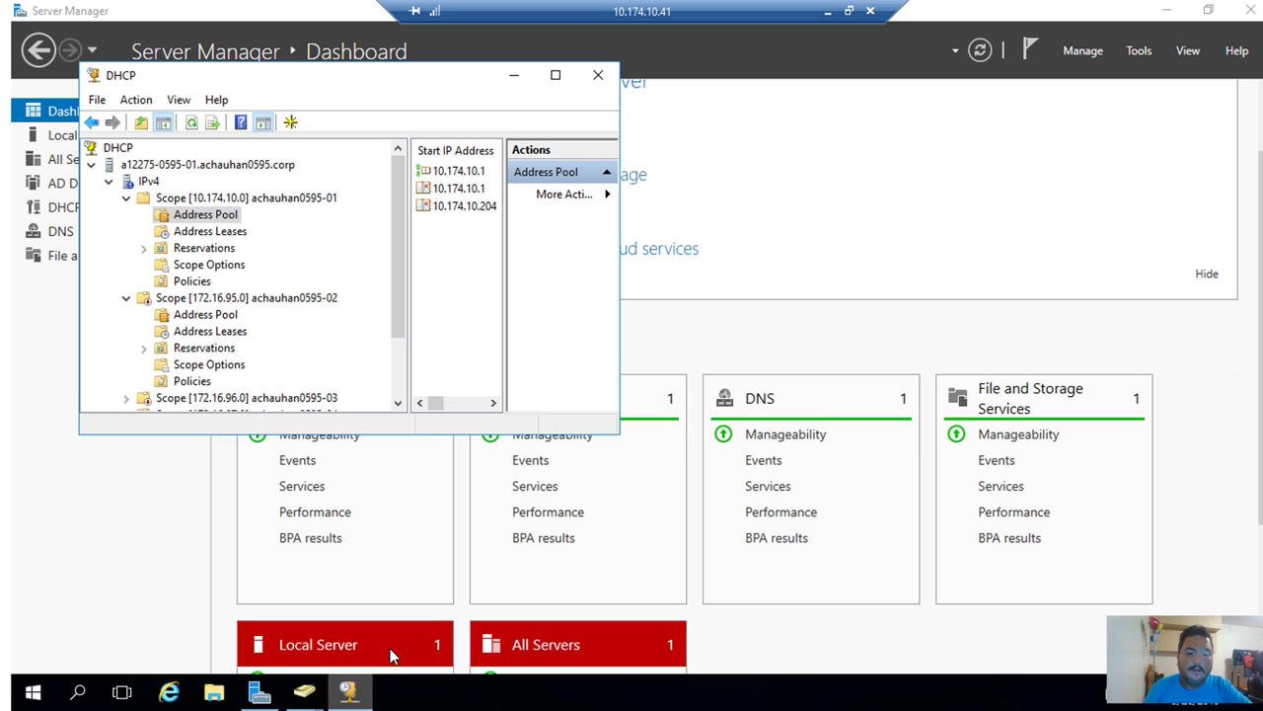
left_click(850, 12)
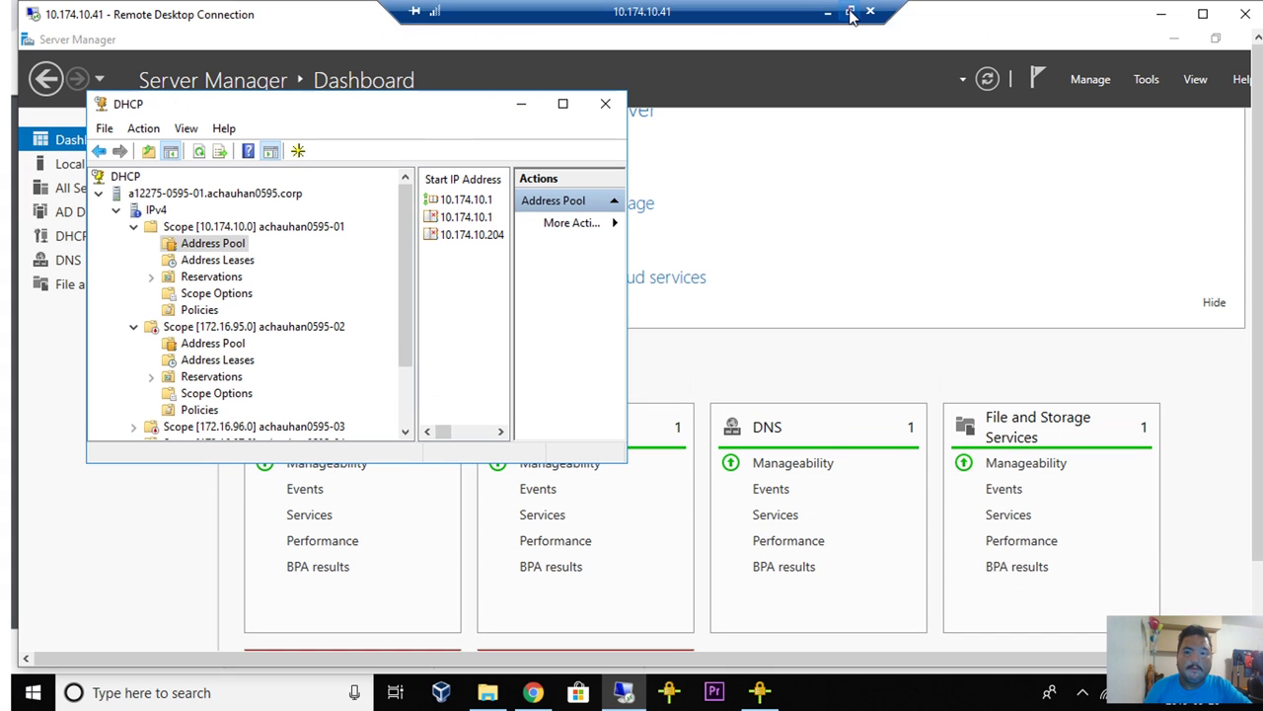
Switch to the lab PDF in Chrome, dismiss the network session message, and read the Task 4 DNS requirements
left_click(519, 693)
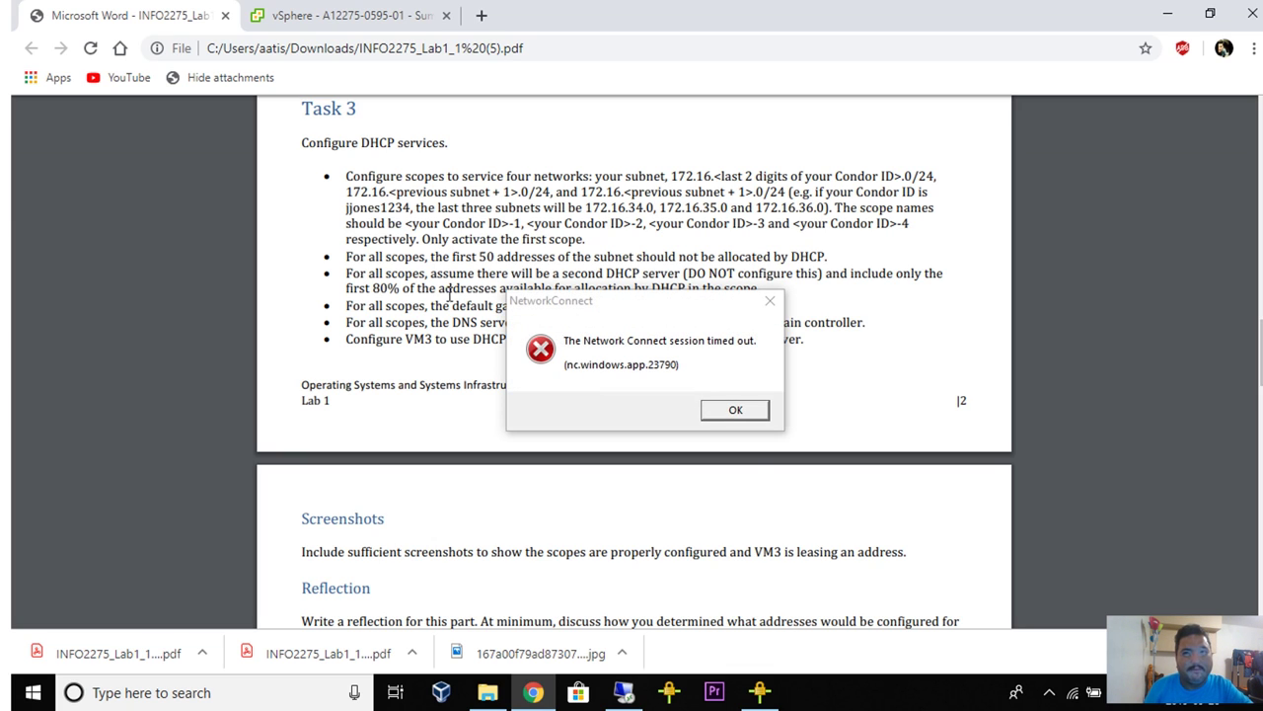
left_click(735, 409)
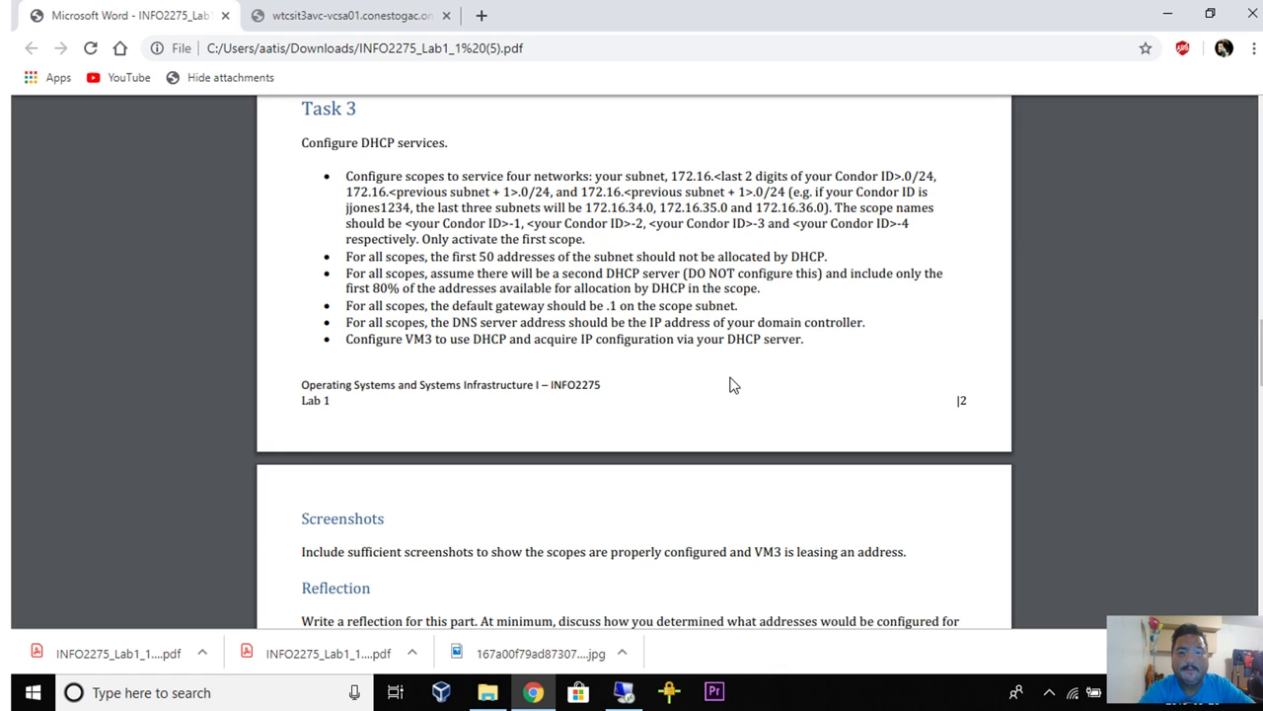
scroll(789, 523, "down", 4)
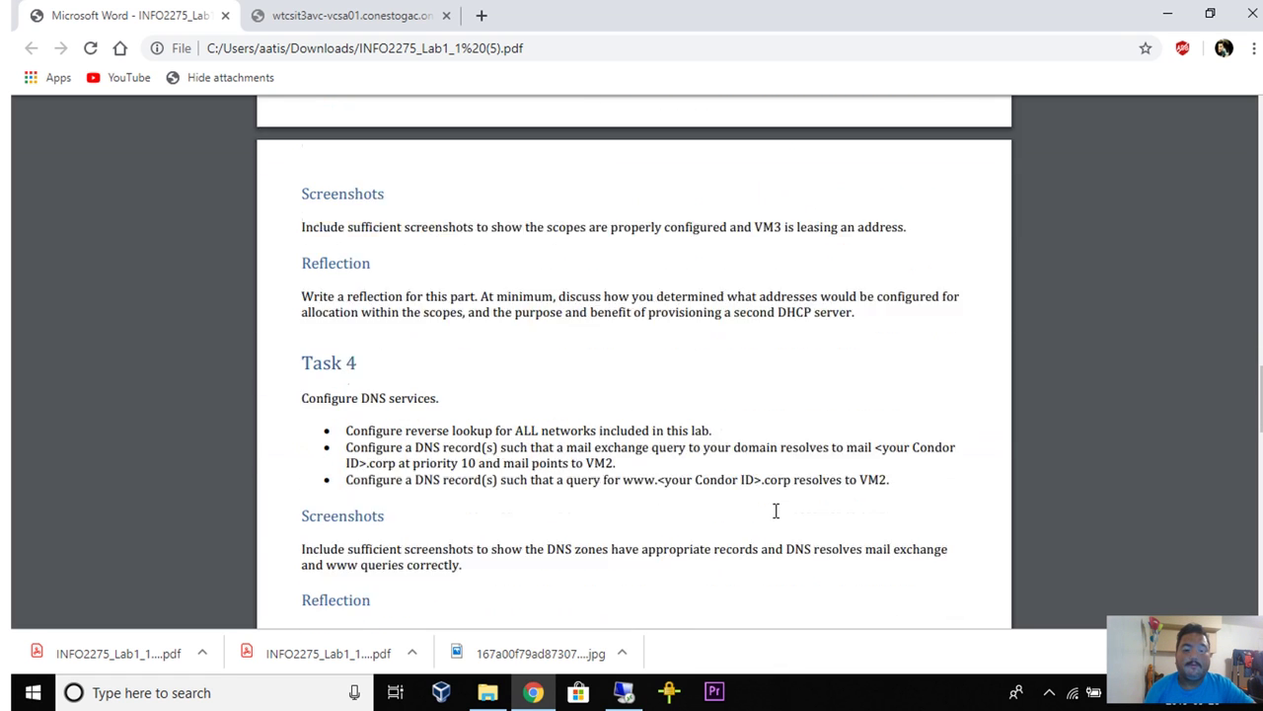
scroll(606, 318, "down", 1)
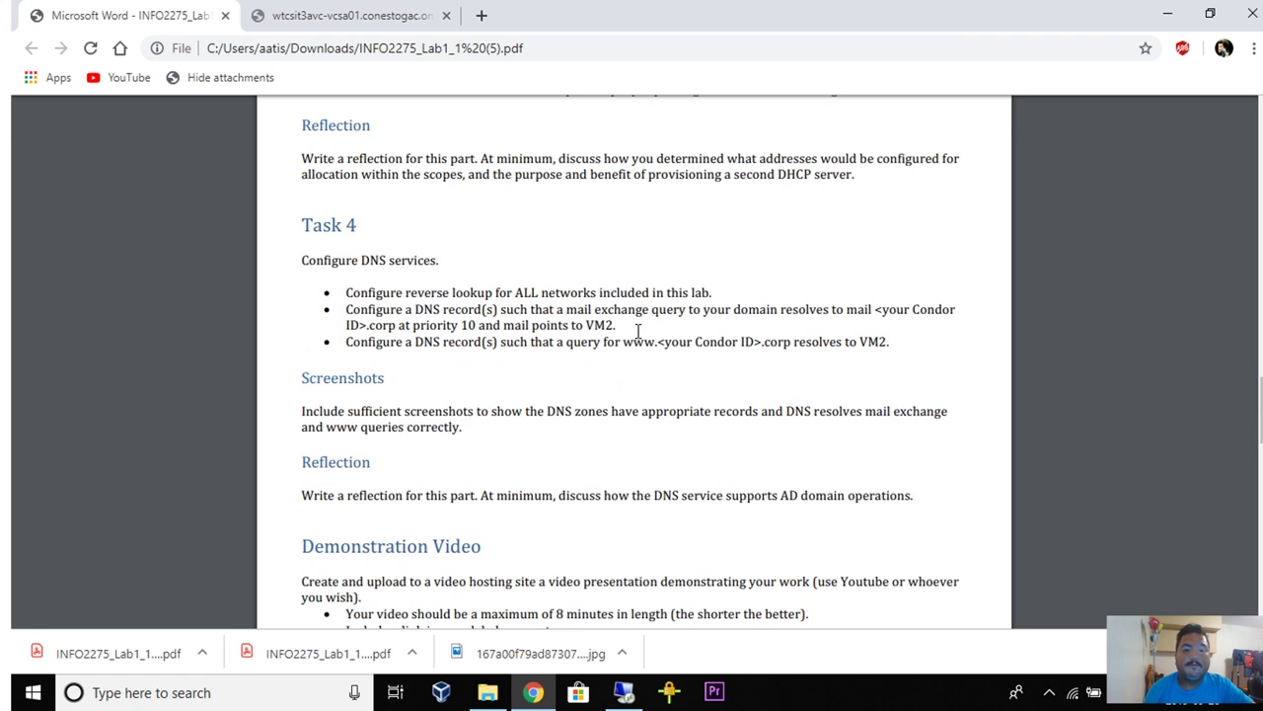
scroll(773, 400, "down", 1)
left_click(1049, 692)
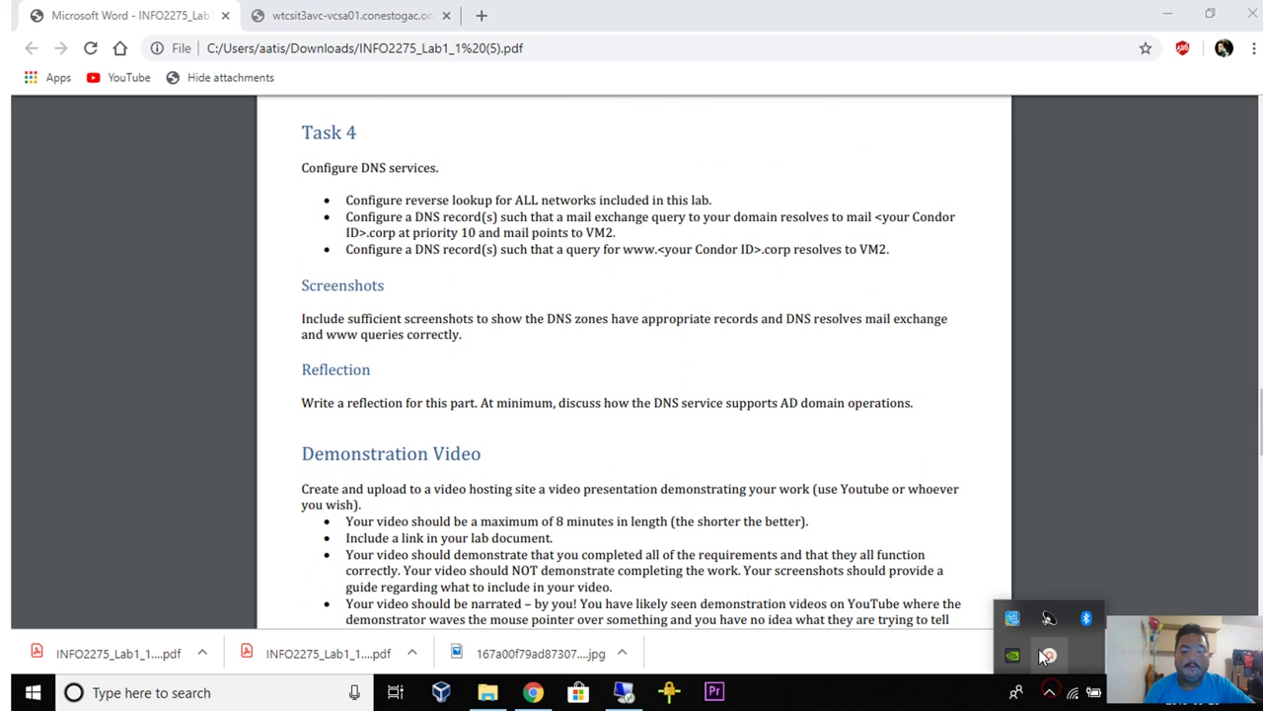
left_click(1052, 662)
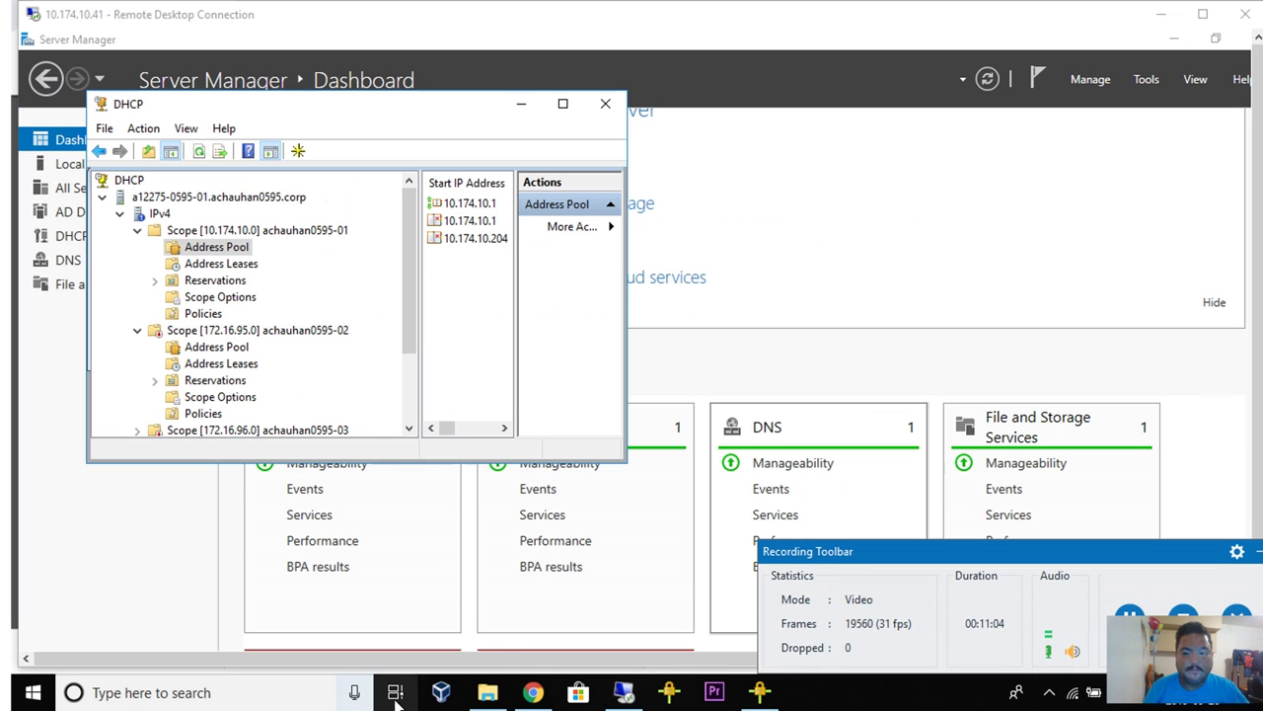
left_click(491, 695)
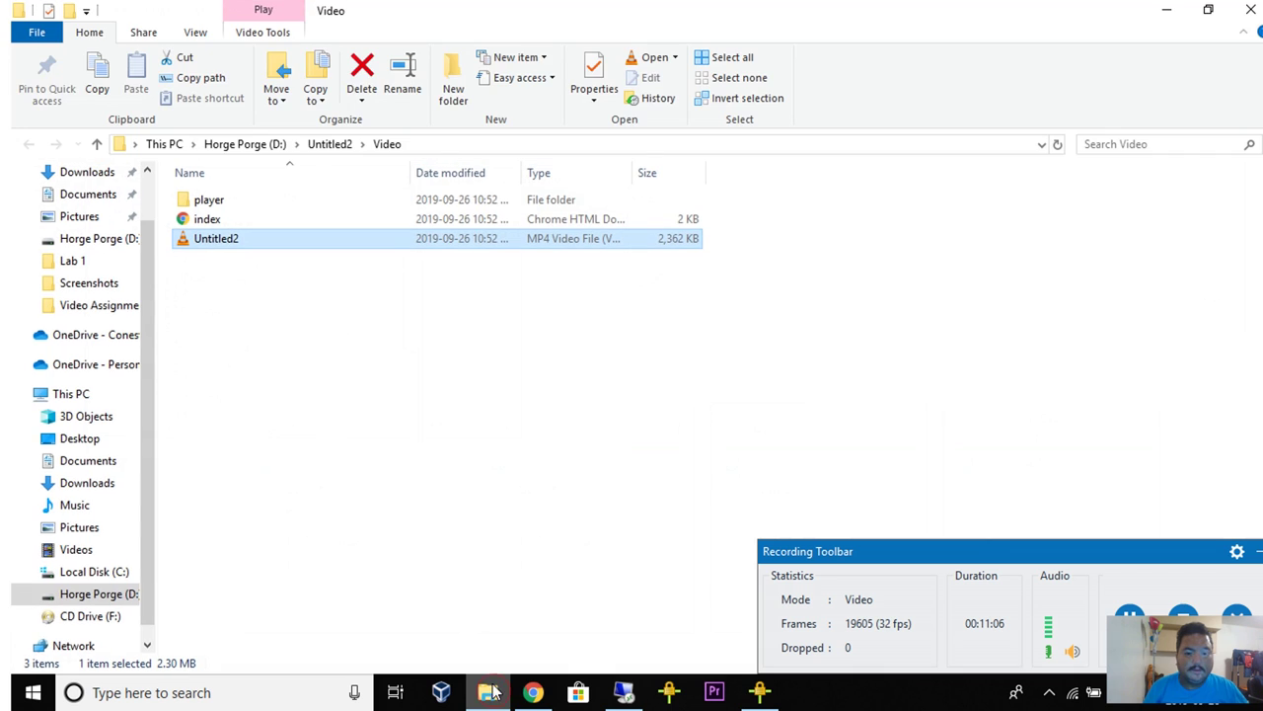
left_click(499, 695)
Review the Demonstration Video rules and the Task 4 reverse lookup and DNS record requirements in the lab PDF
left_click(533, 692)
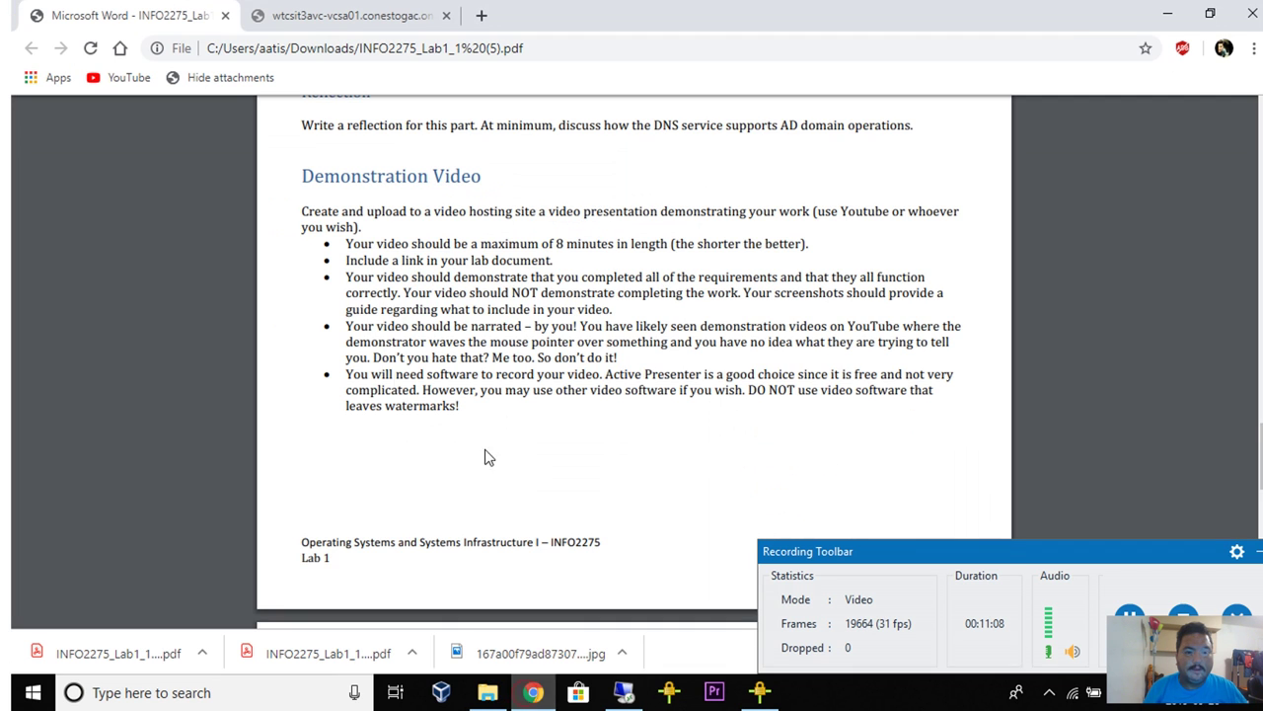
scroll(375, 378, "down", 1)
scroll(374, 378, "up", 4)
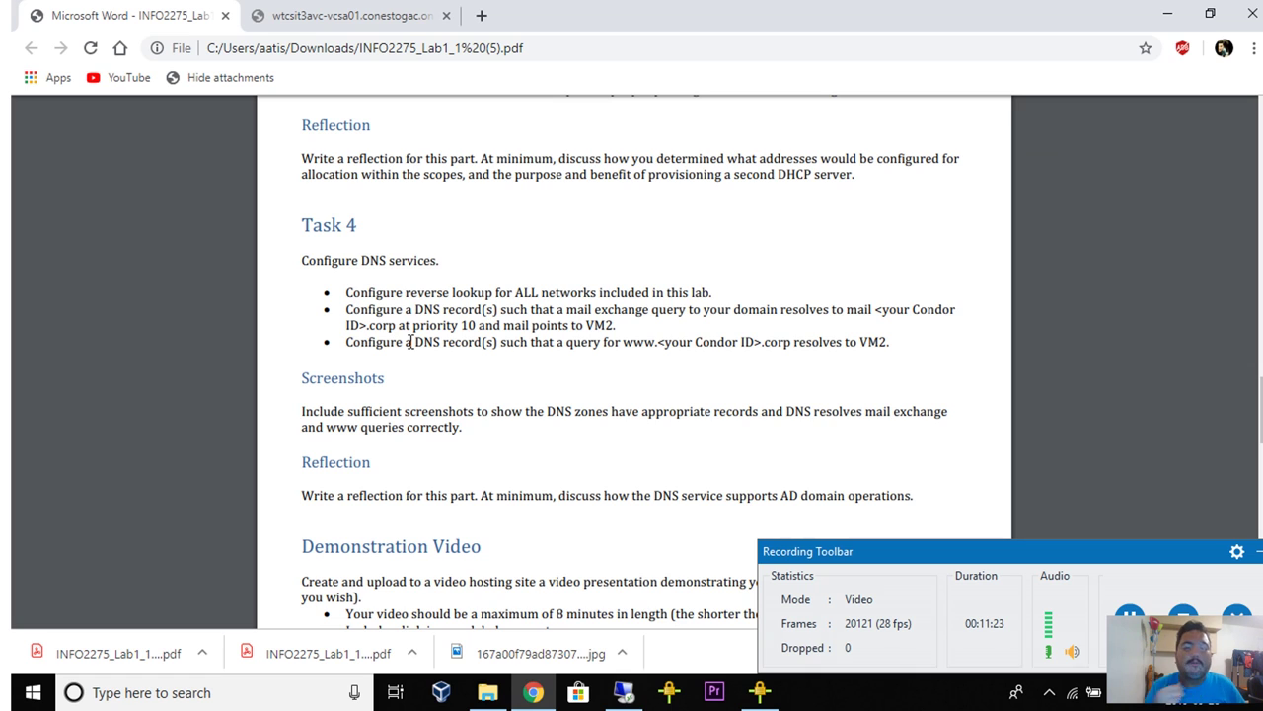
Return to the remote server session, close the DHCP console, and open DNS Manager from Server Manager
left_click(623, 693)
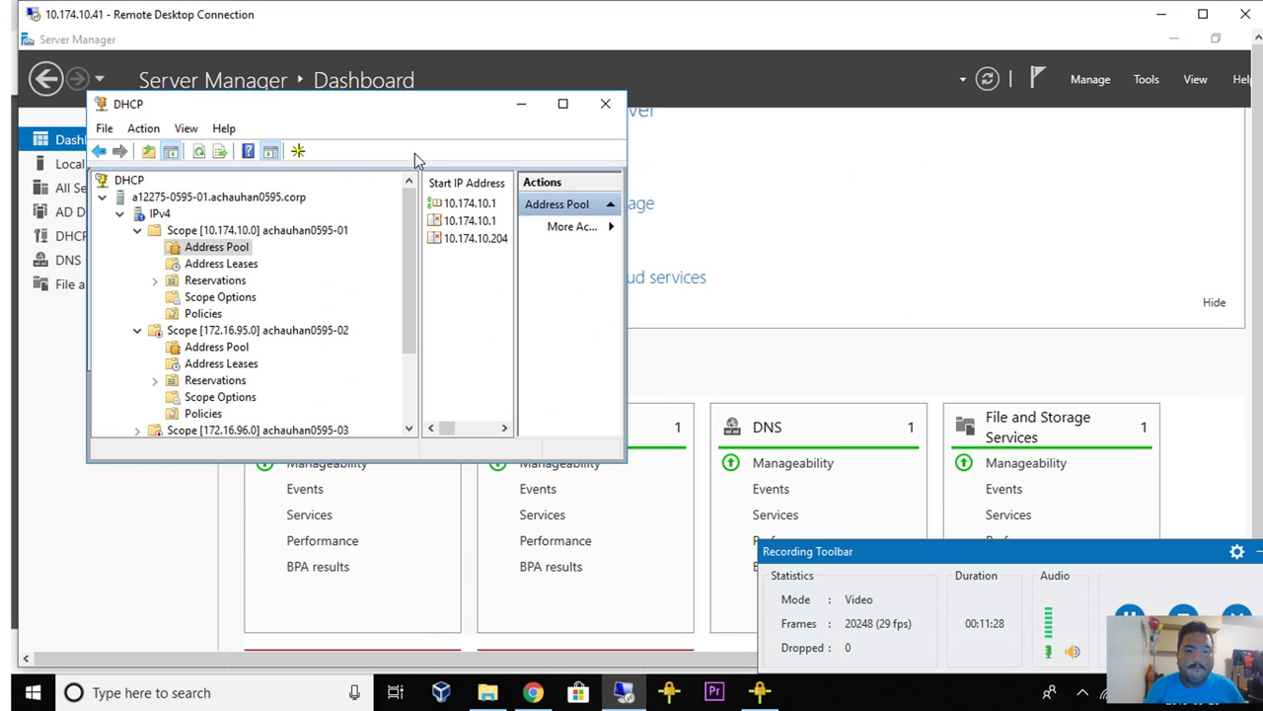
left_click(605, 103)
left_click(1145, 80)
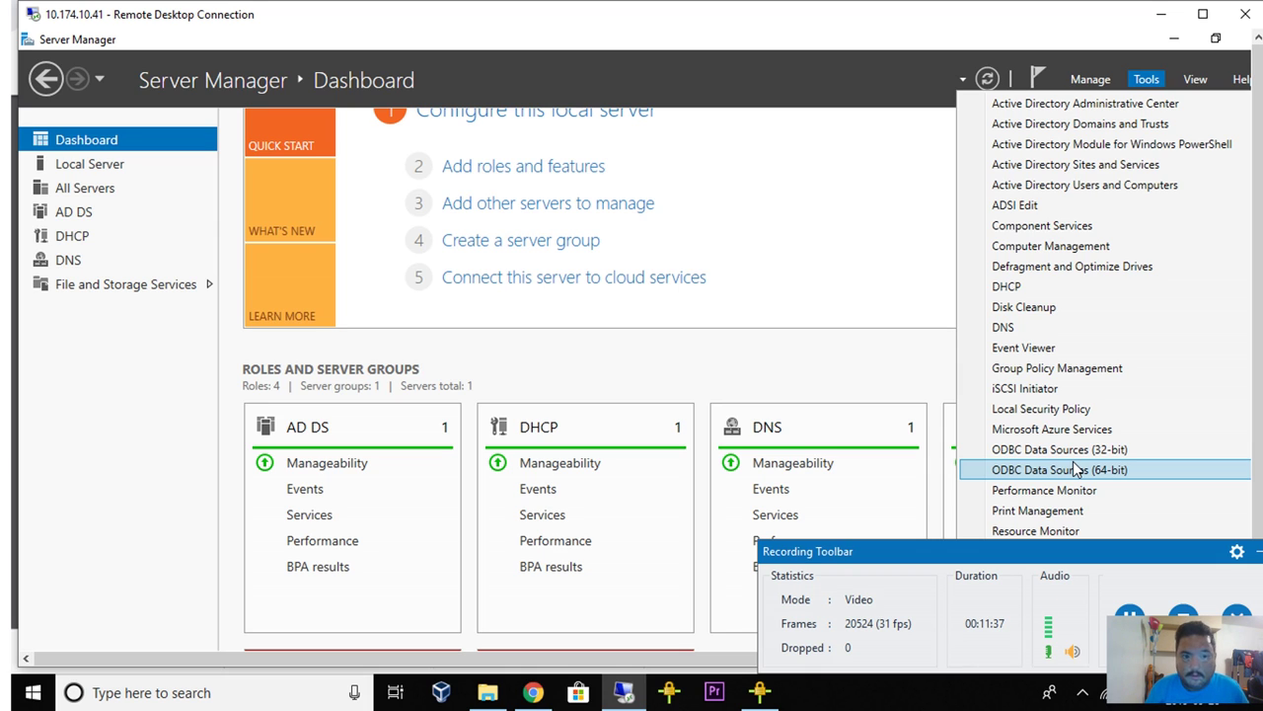
left_click(1071, 330)
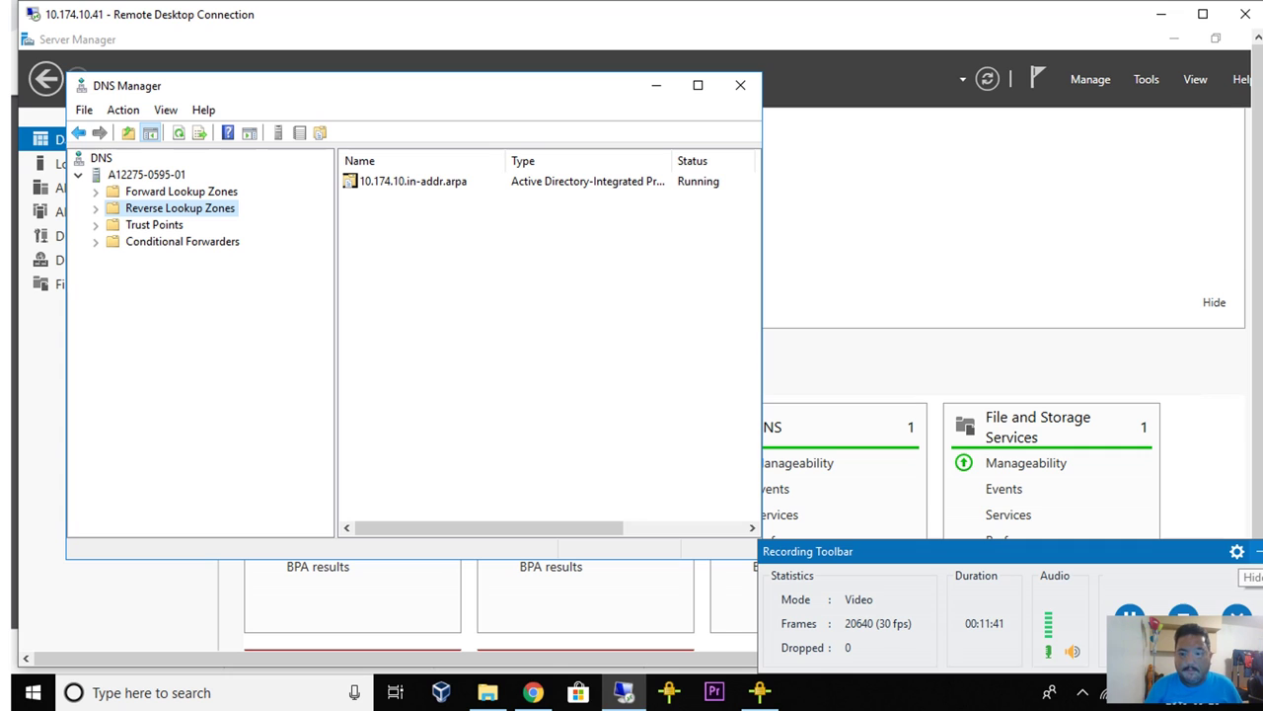
Expand Reverse Lookup Zones in DNS Manager and display the records of the 10.174.10.in-addr.arpa zone
left_click(1258, 551)
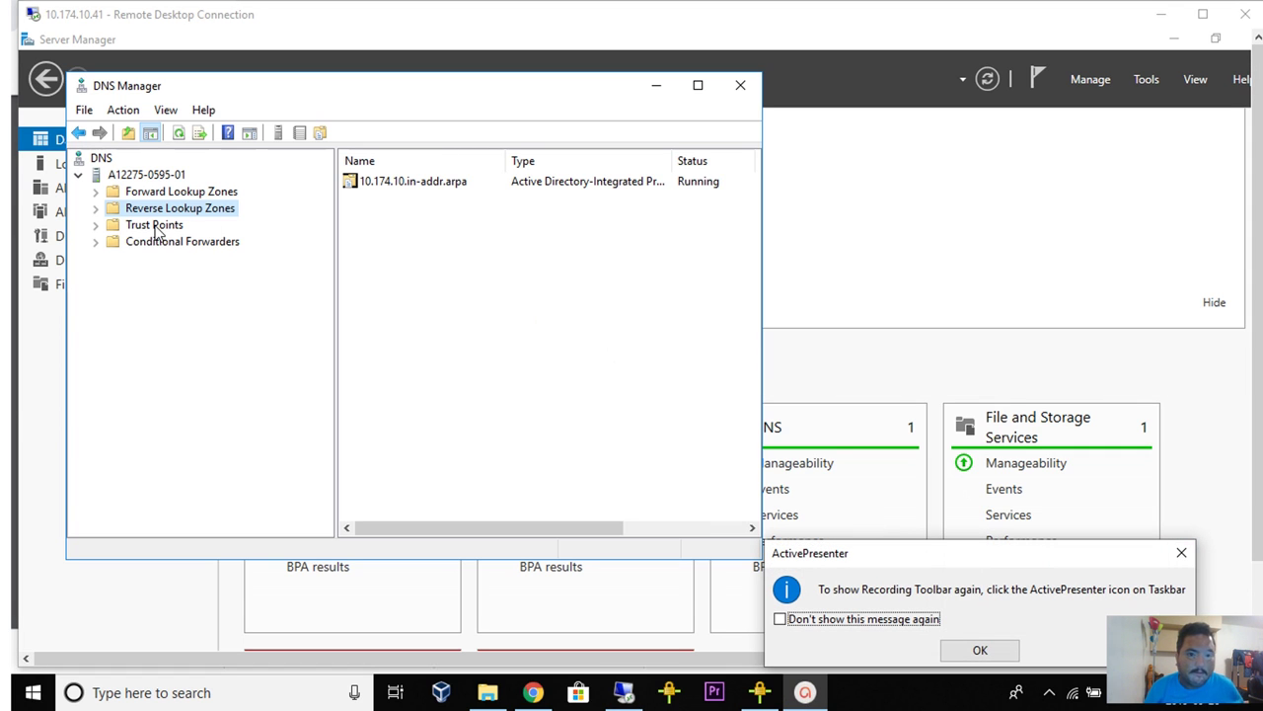
left_click_drag(210, 90, 296, 98)
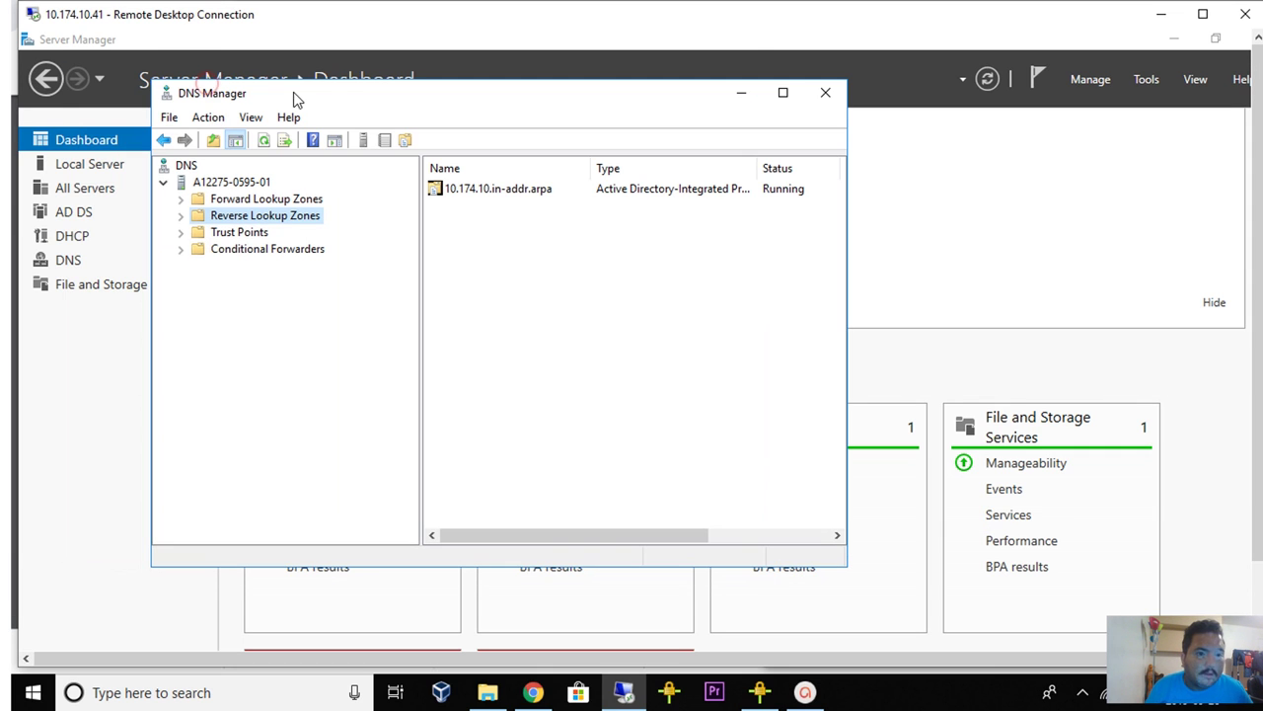
left_click(180, 215)
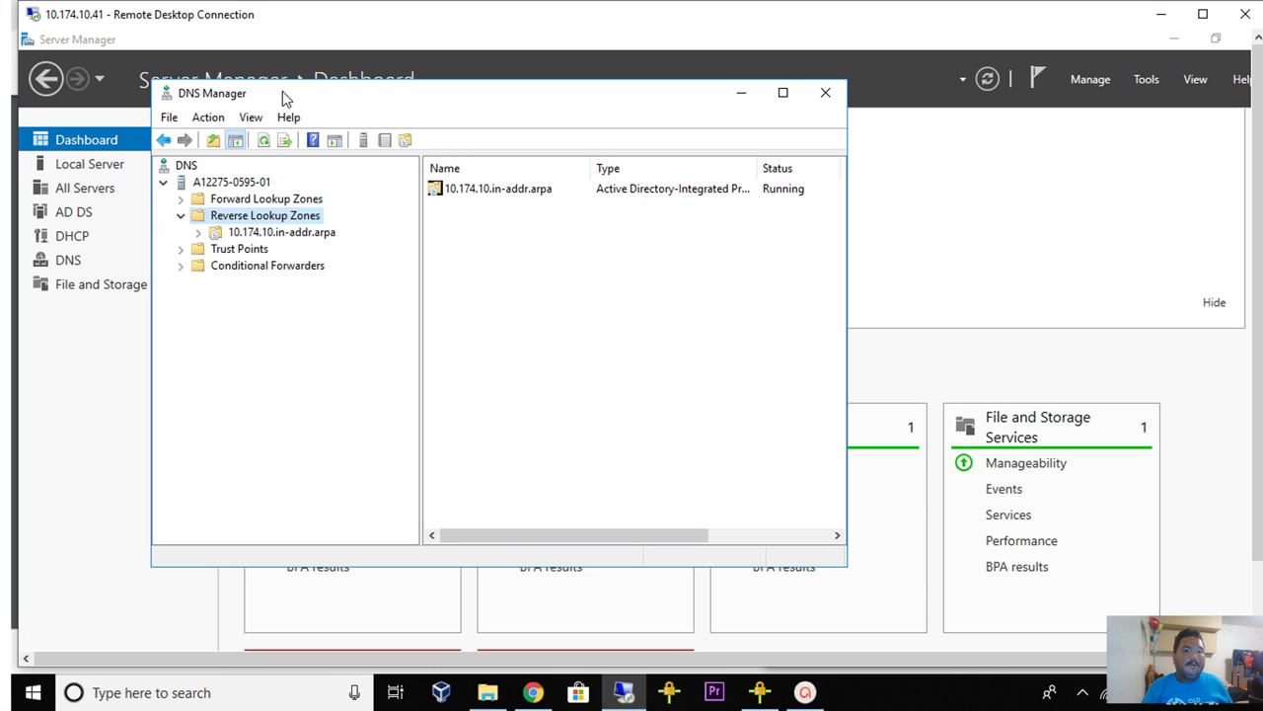
left_click(276, 230)
right_click(273, 220)
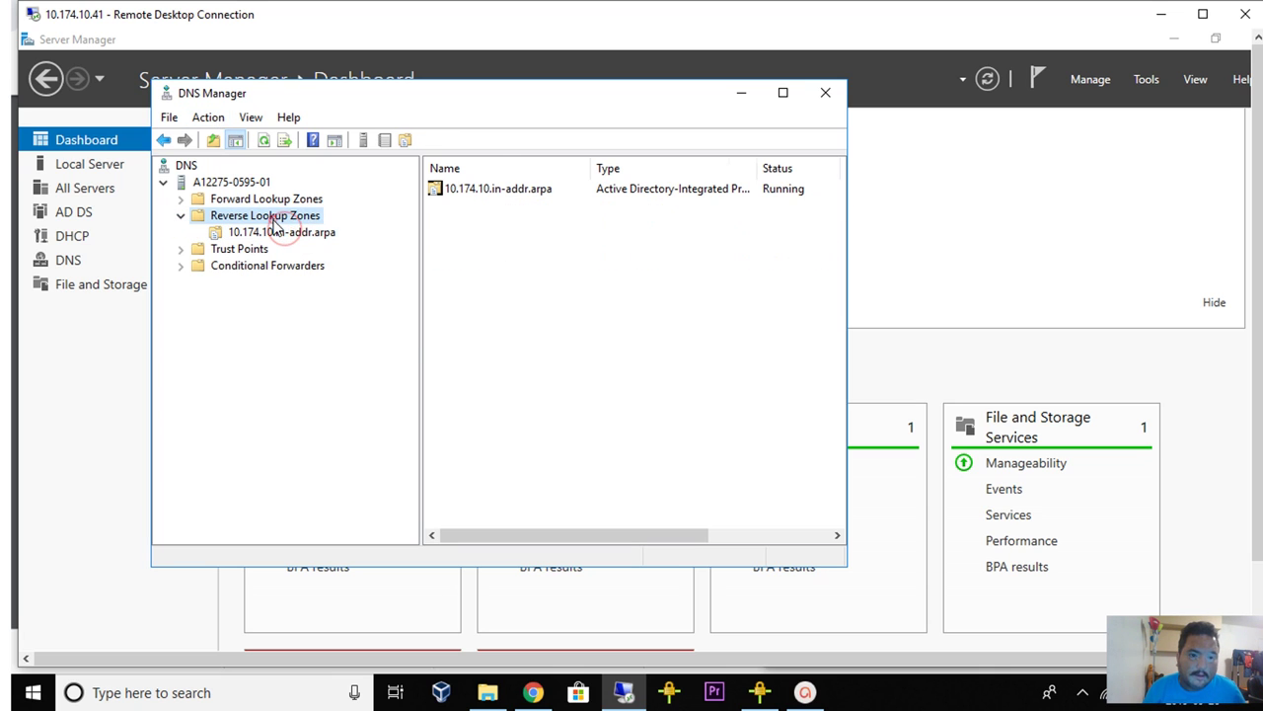
key("Escape")
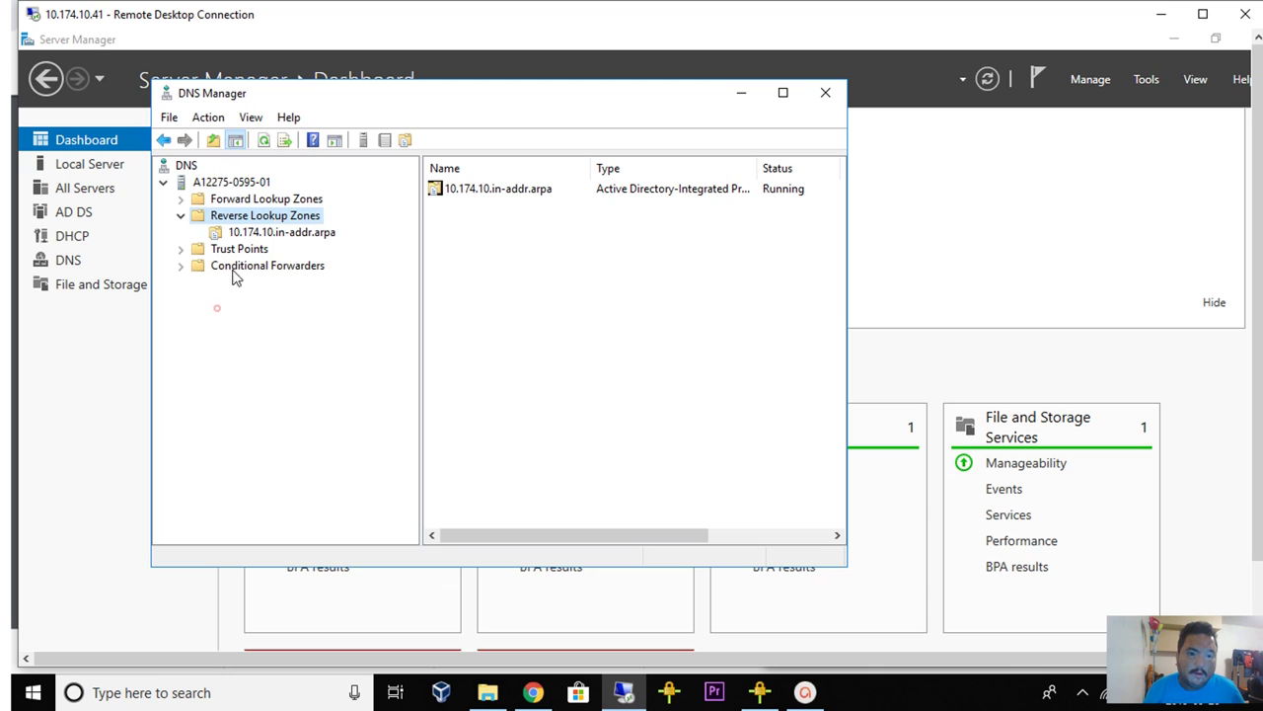
key("Down")
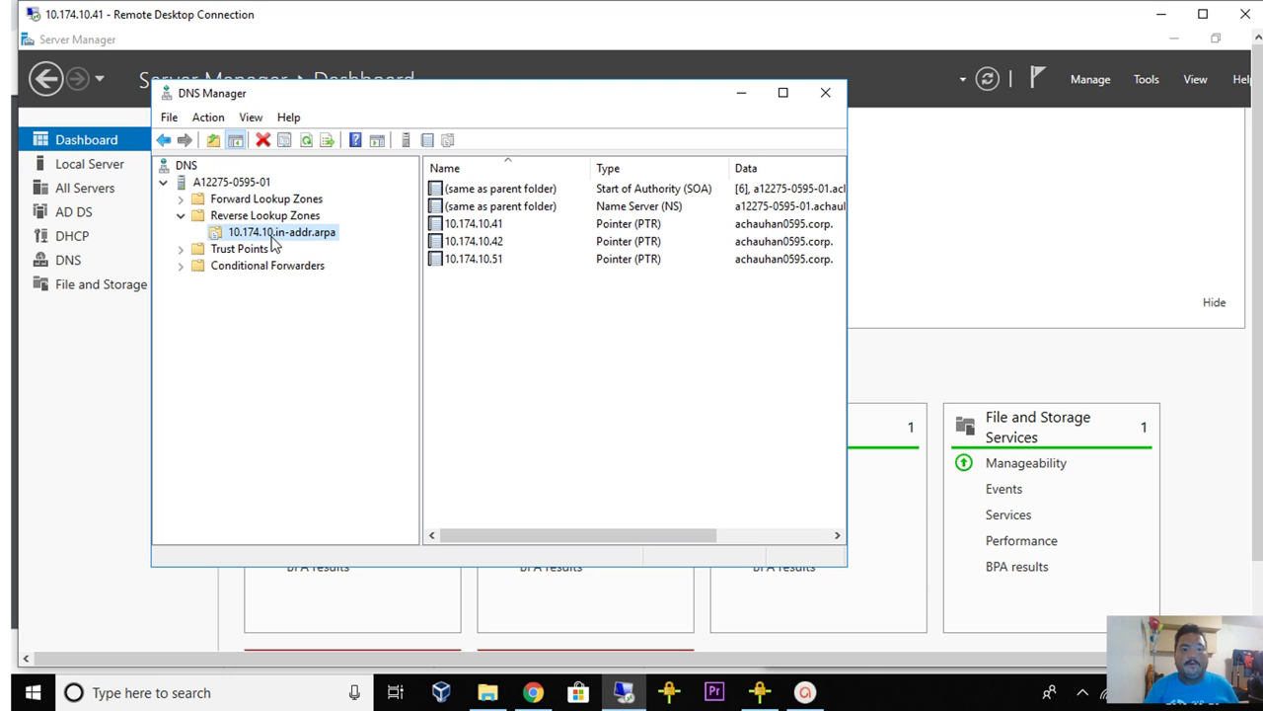
Examine the pointer records for 10.174.10.41, 10.174.10.42 and 10.174.10.51 in the reverse lookup zone
left_click(513, 227)
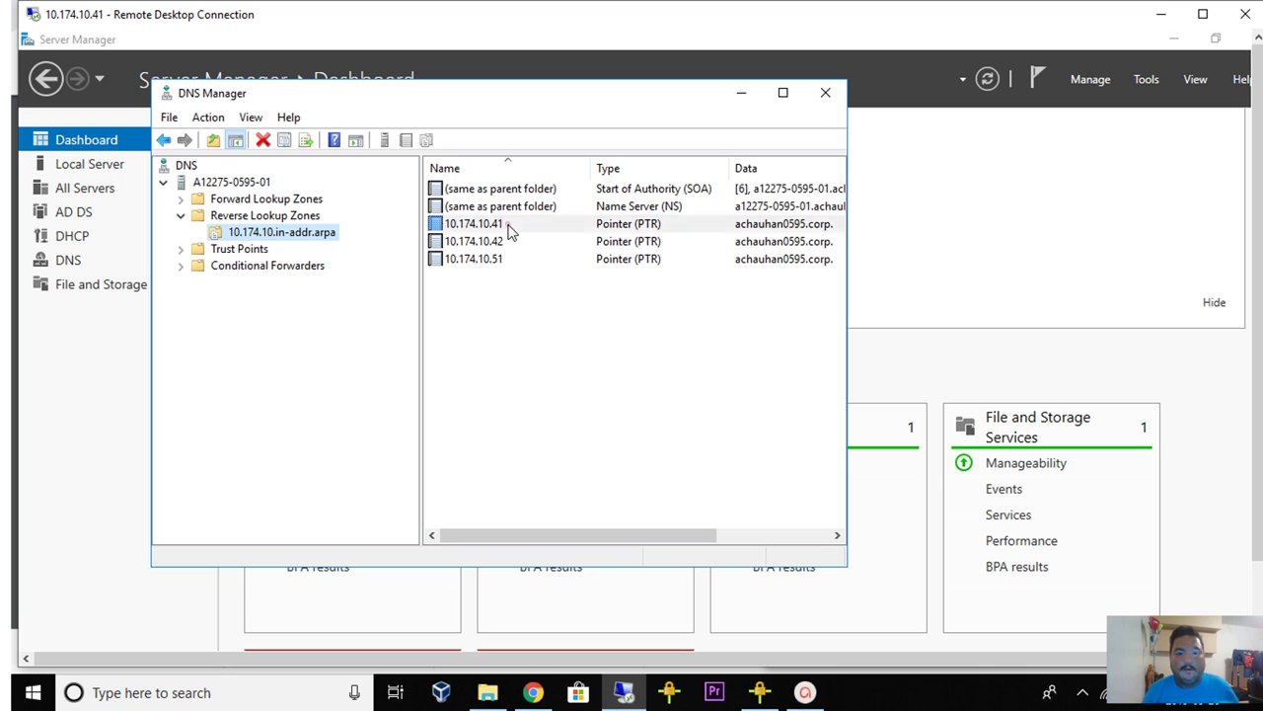
left_click(513, 239)
left_click(506, 259)
left_click(488, 281)
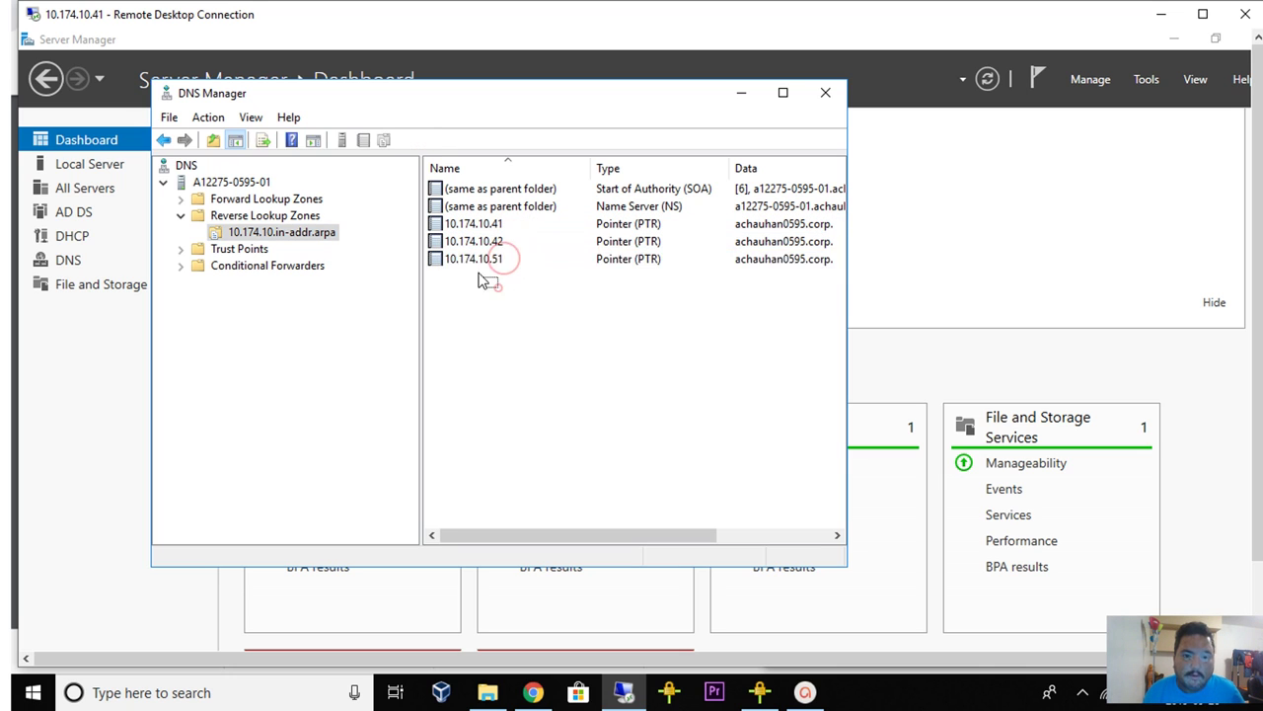
left_click(497, 262)
left_click(518, 323)
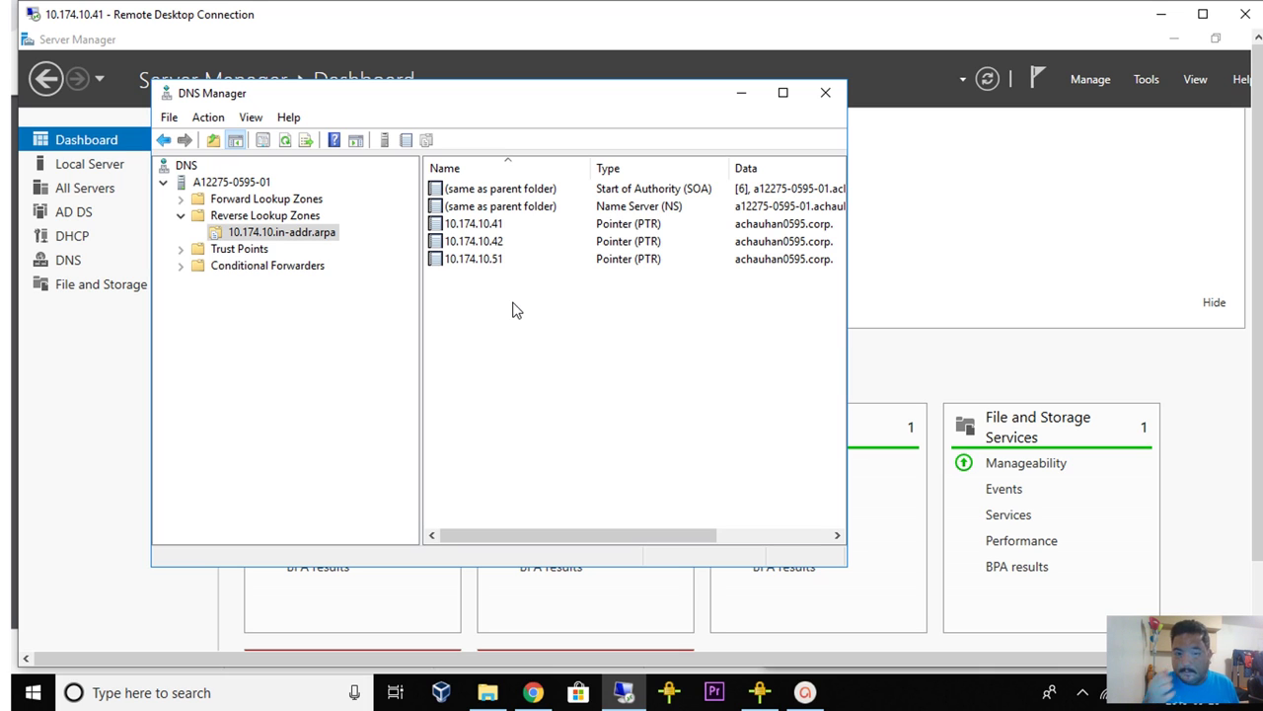
left_click(508, 225)
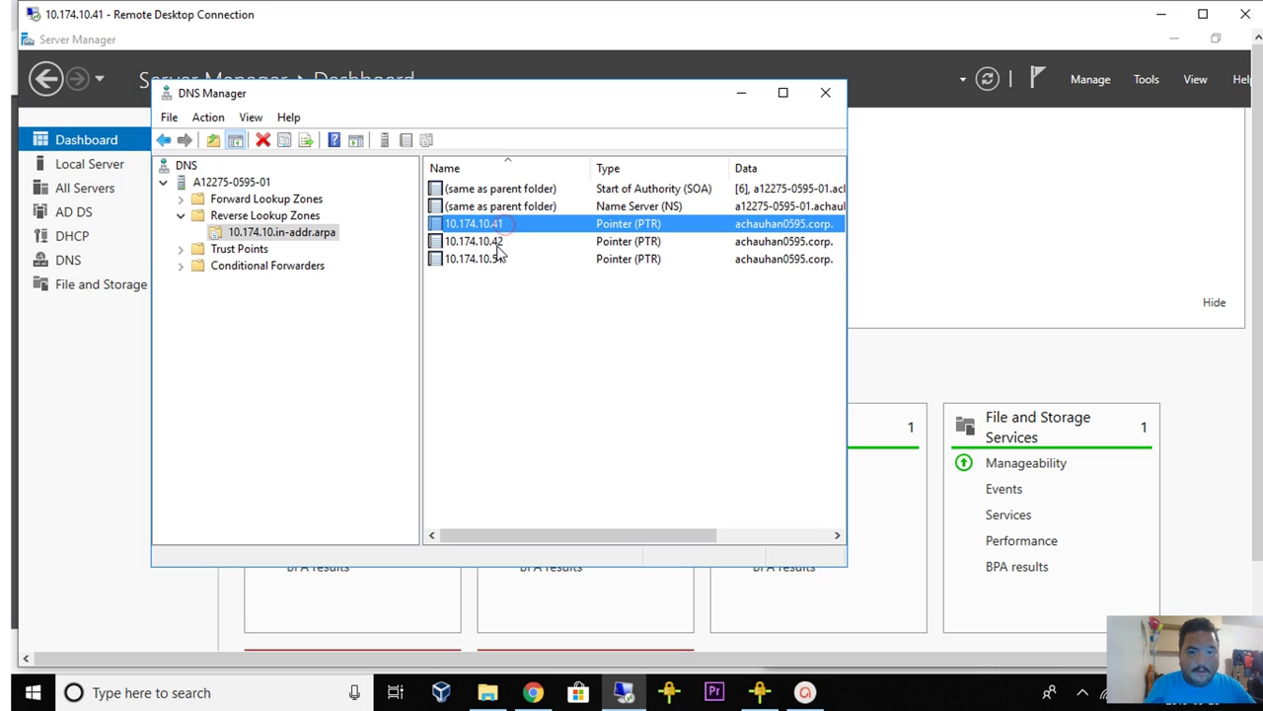
left_click(498, 242)
left_click(501, 260)
left_click(505, 225)
left_click(514, 259)
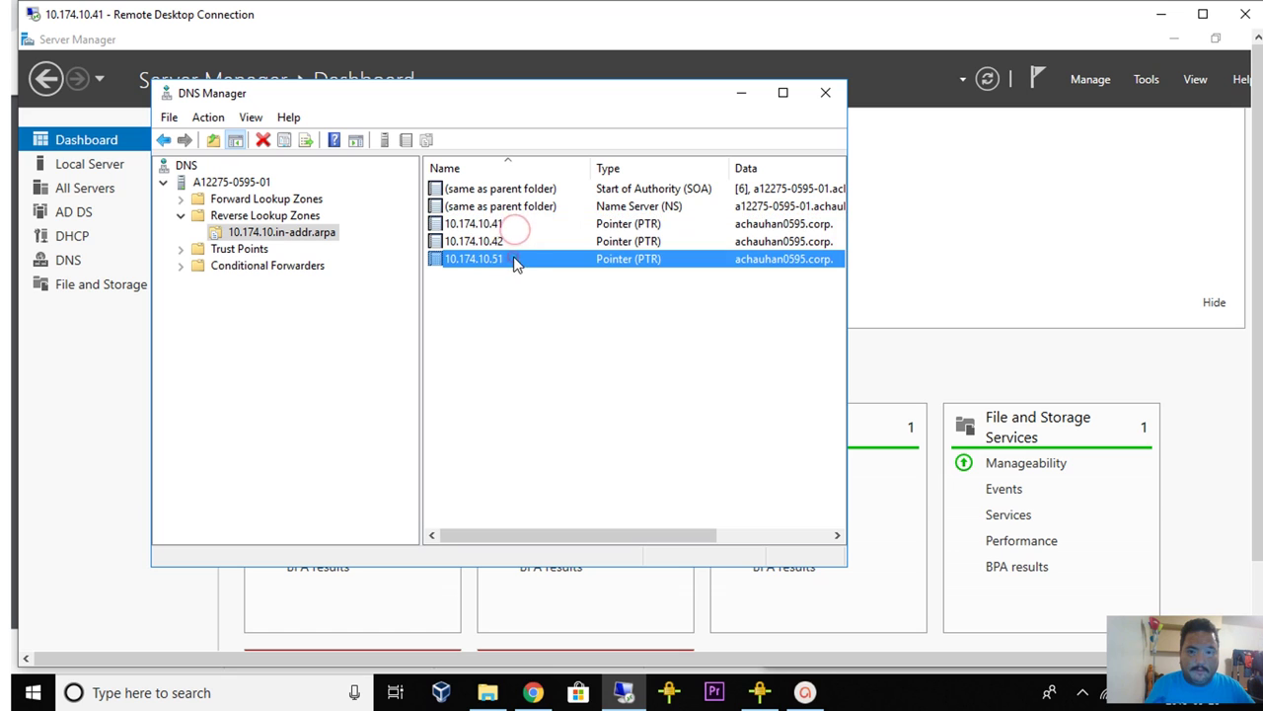
left_click(530, 225)
left_click(719, 281)
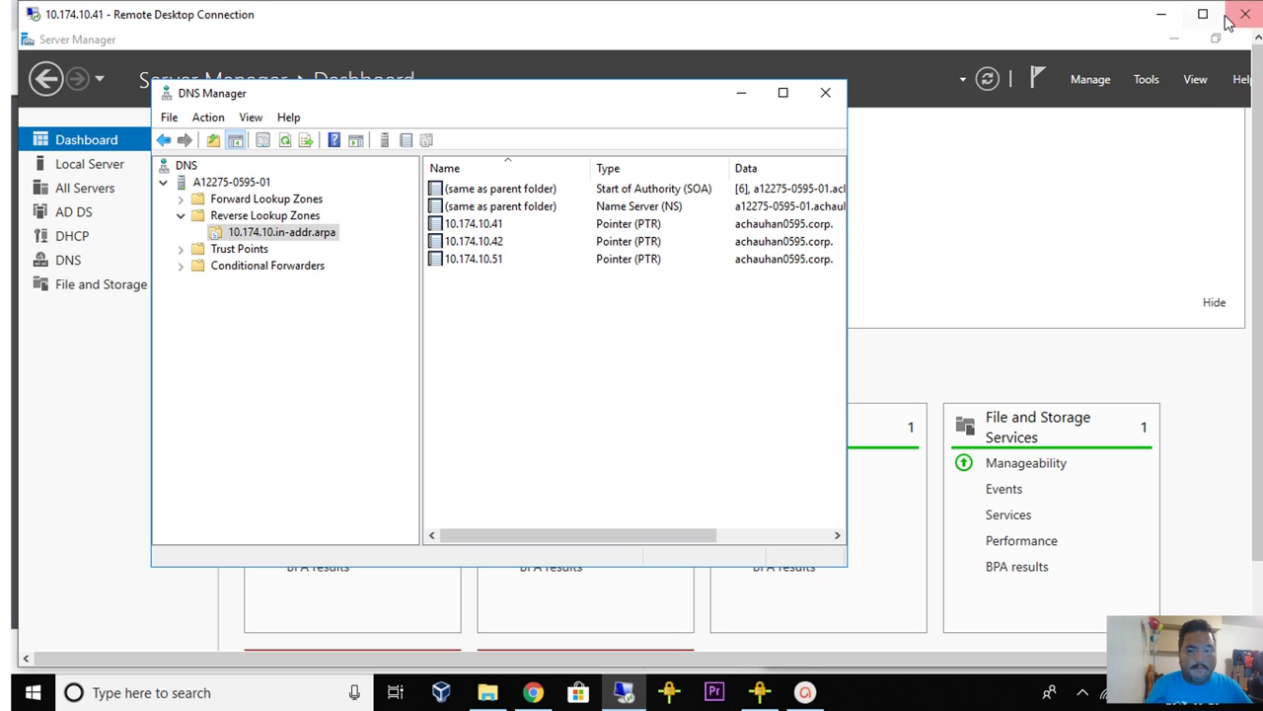
Search for PowerShell on the remote server and launch Windows PowerShell
left_click_drag(1256, 150, 1258, 235)
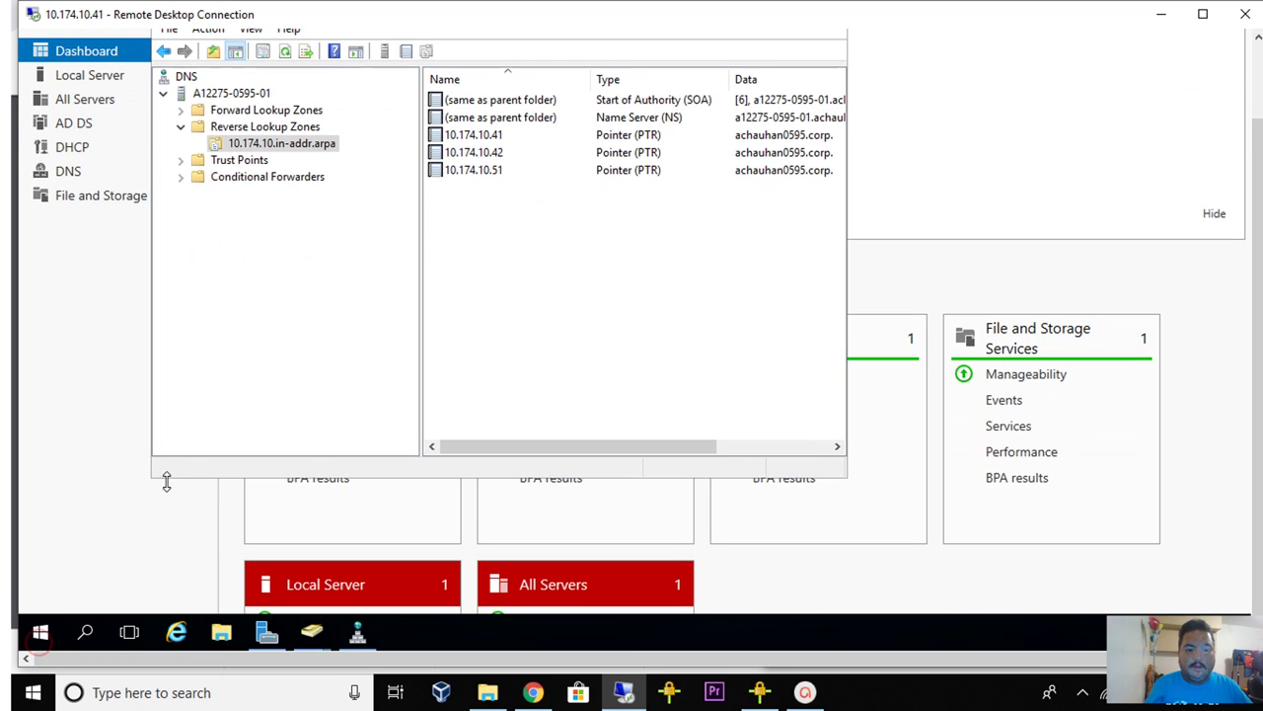
left_click(39, 632)
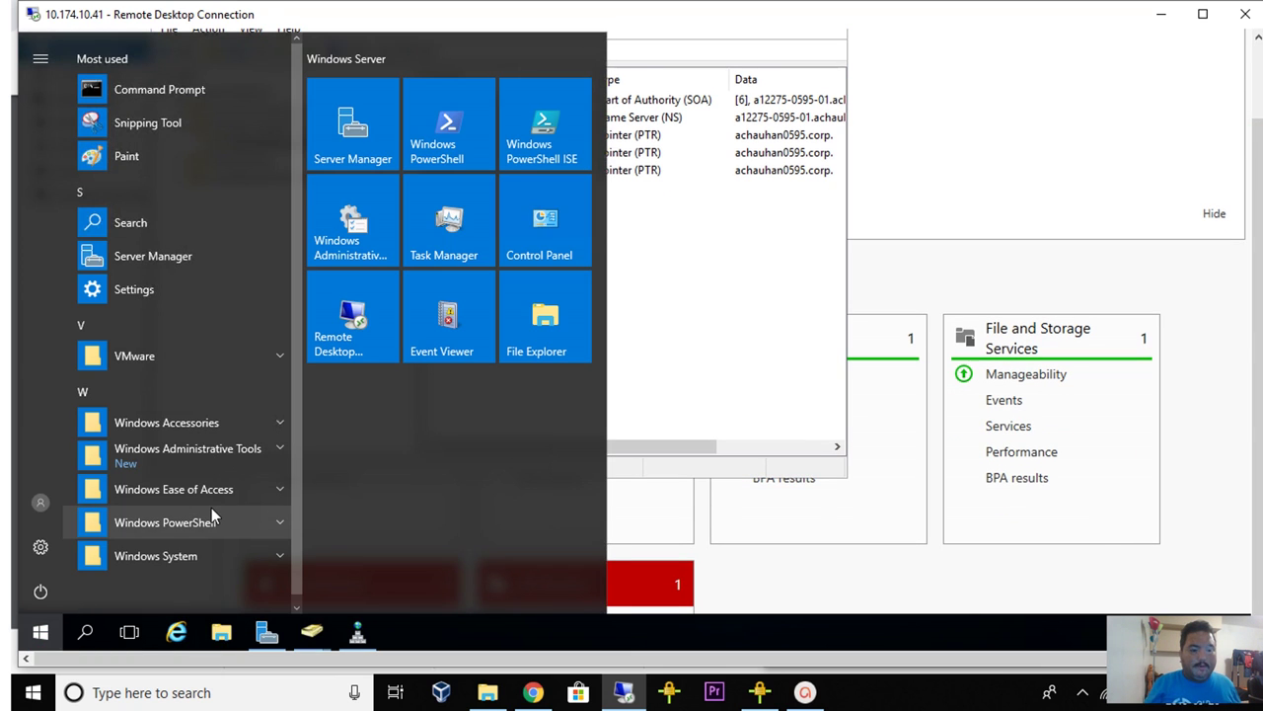
type("Powe")
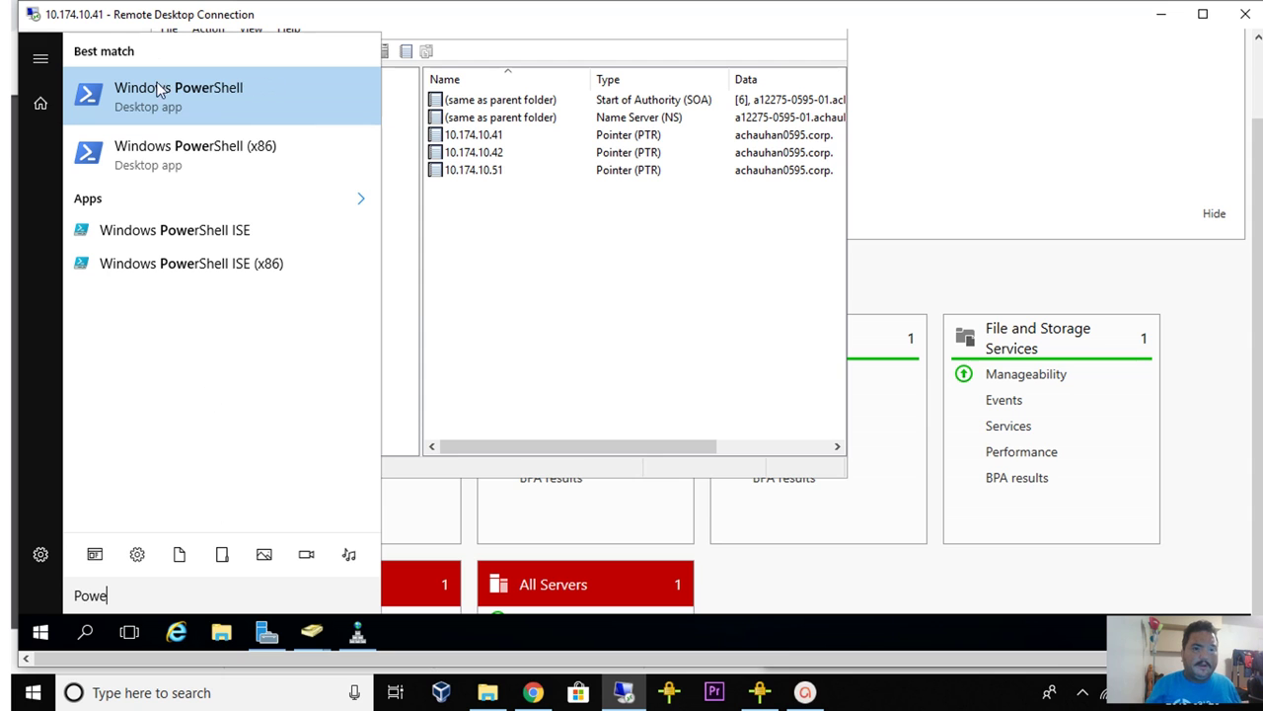
right_click(219, 97)
left_click(262, 116)
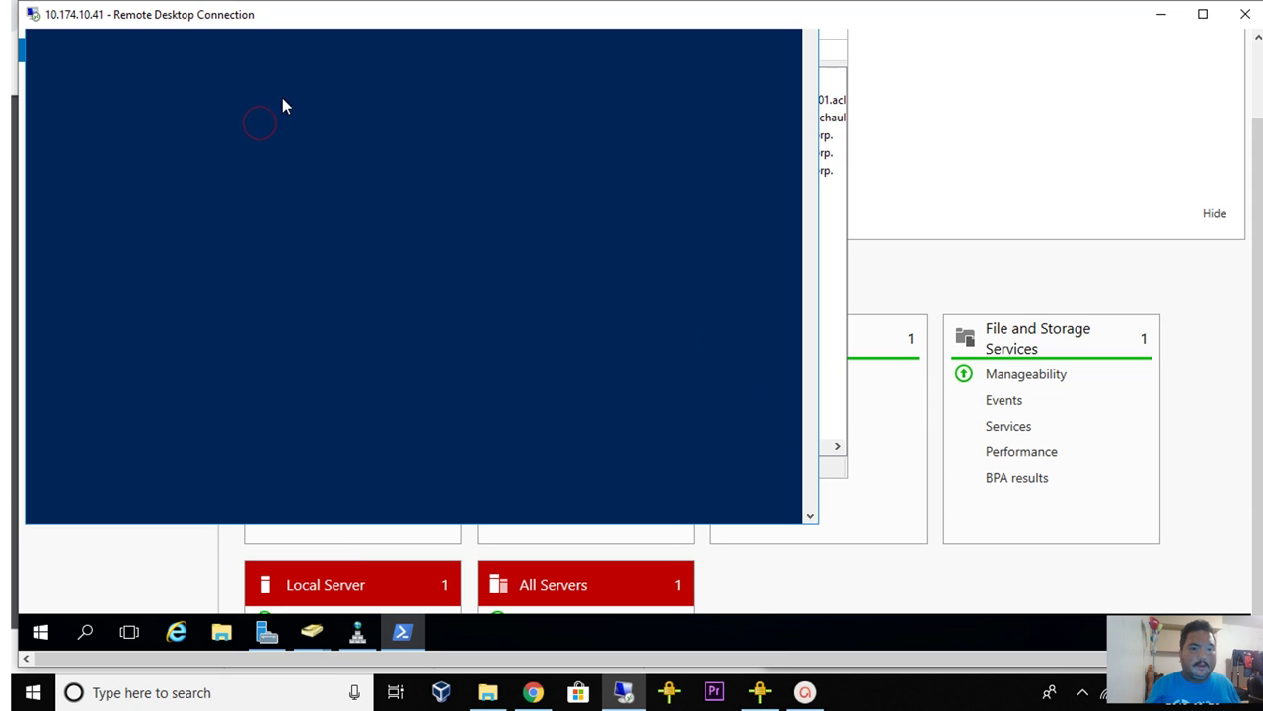
Run a reverse lookup of 10.174.10.41 with nslookup in PowerShell
left_click_drag(1256, 159, 1255, 99)
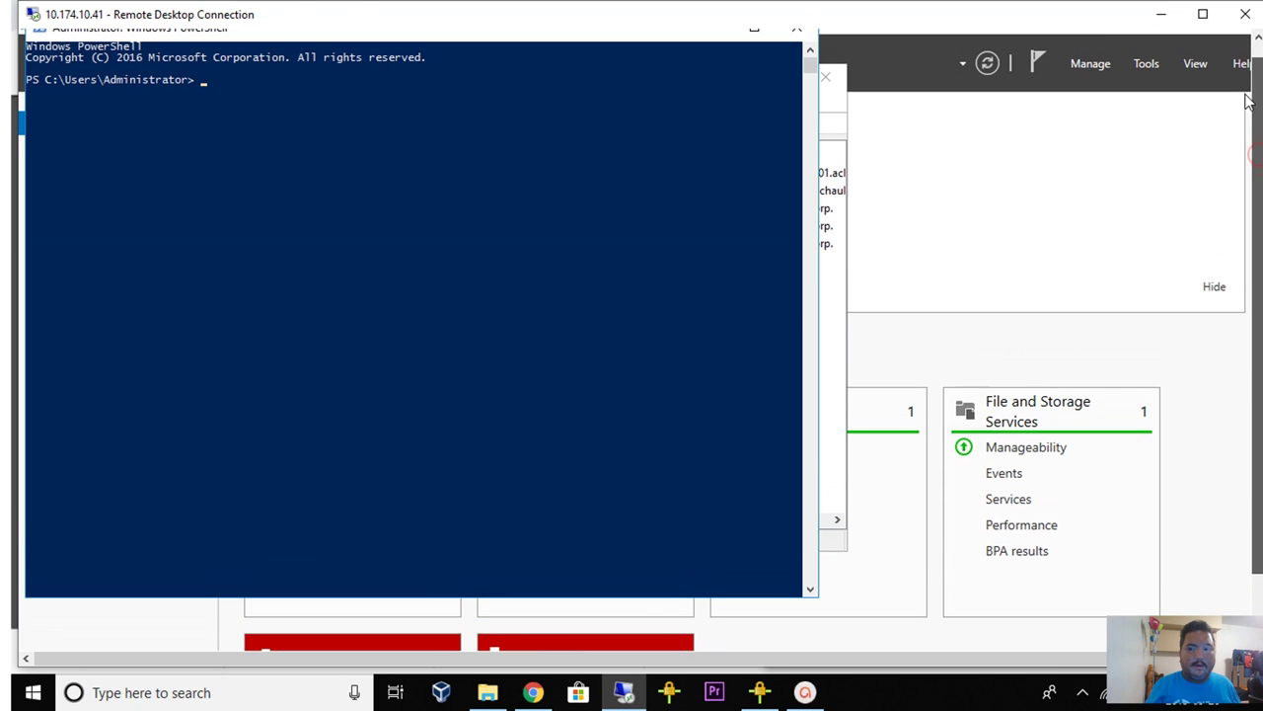
type("nslooku")
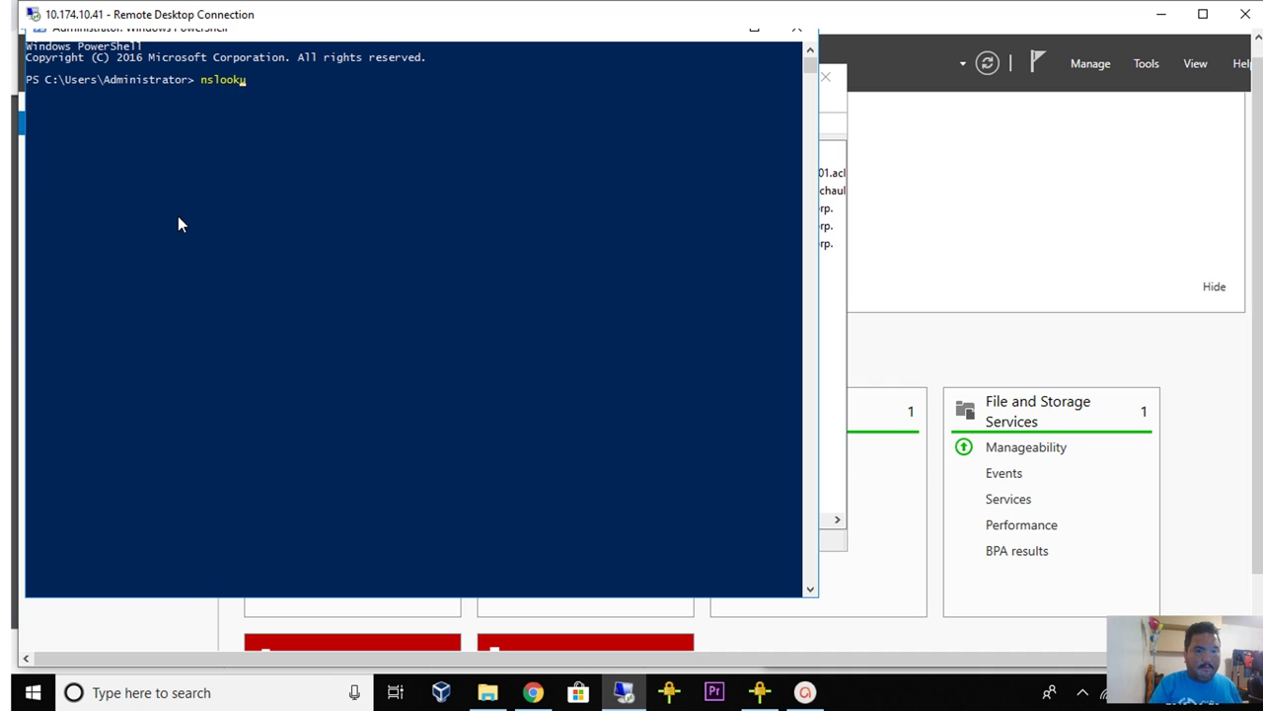
type("p ")
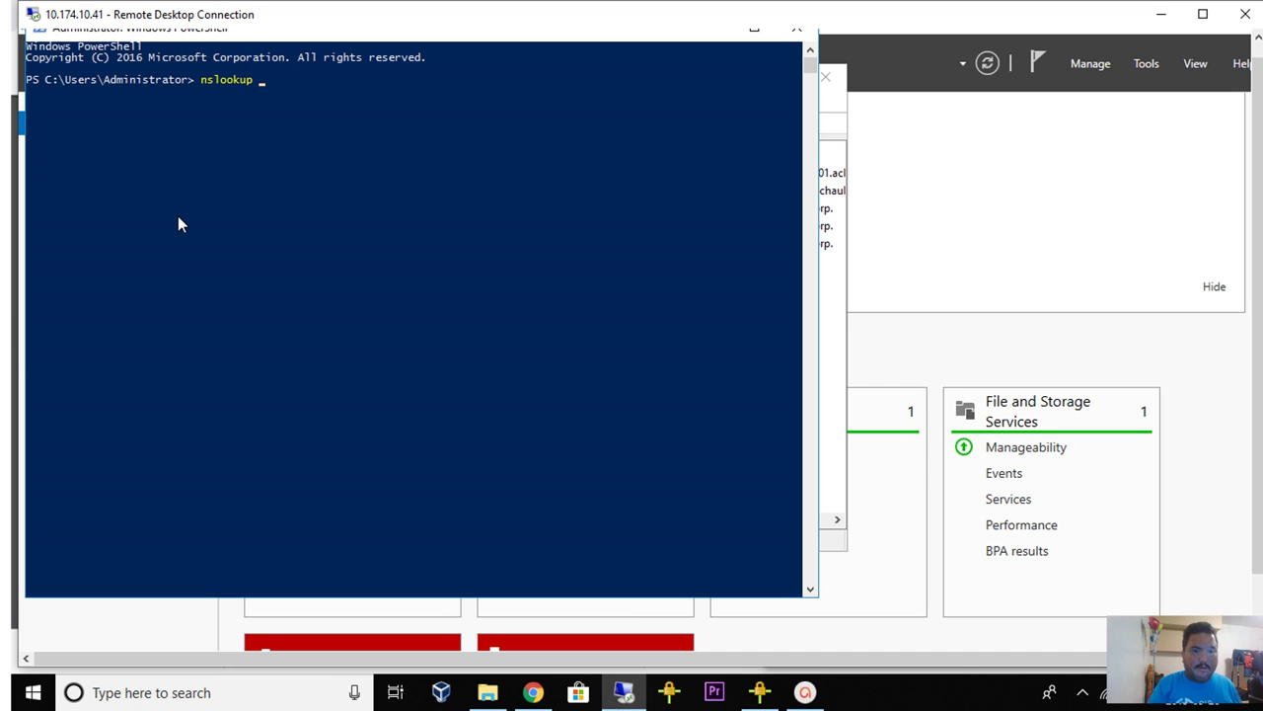
type("10.17")
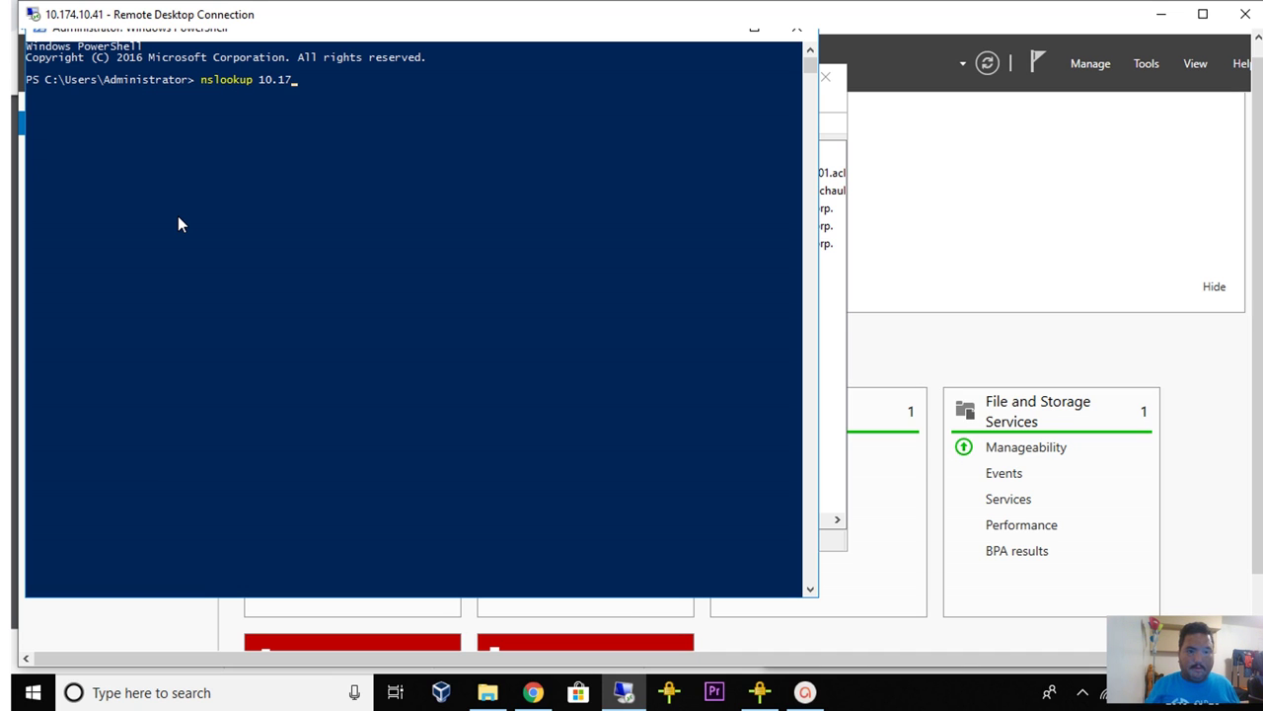
type("4.10.41")
key("Return")
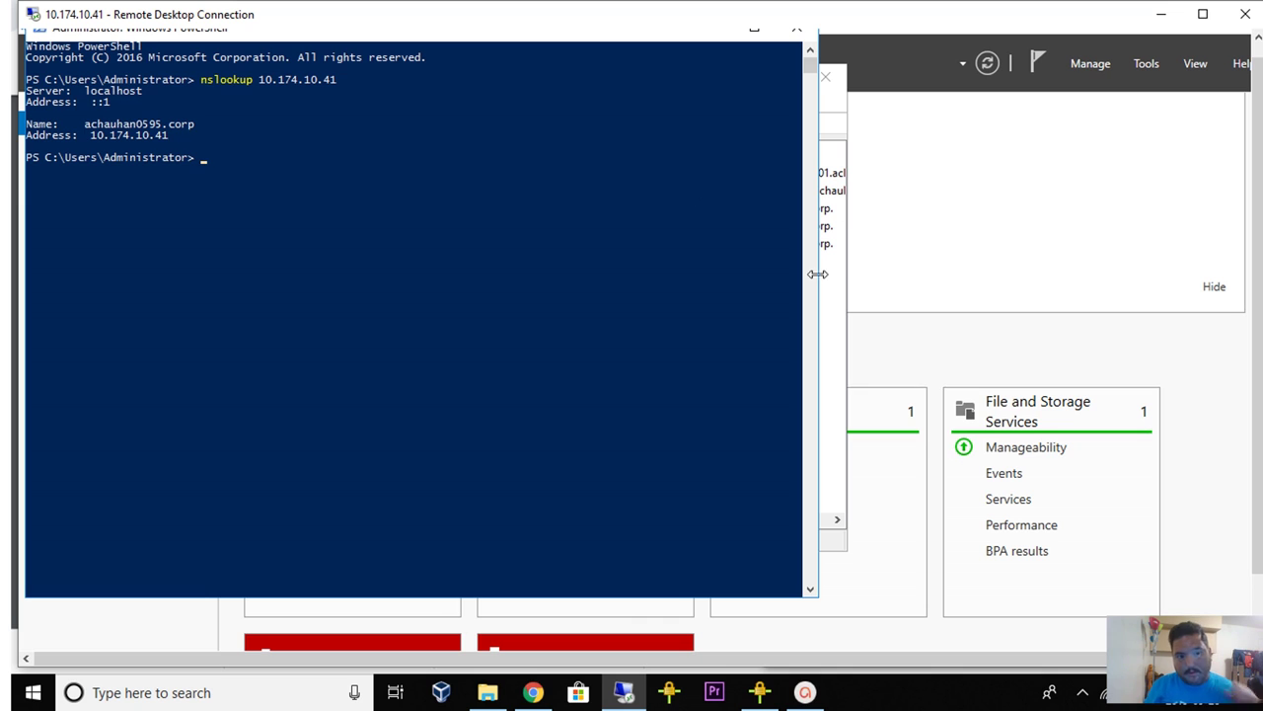
Run nslookup for 10.174.10.42 to check its reverse record
mouse_move(811, 67)
left_mouse_down()
mouse_move(801, 106)
mouse_move(811, 65)
left_mouse_up()
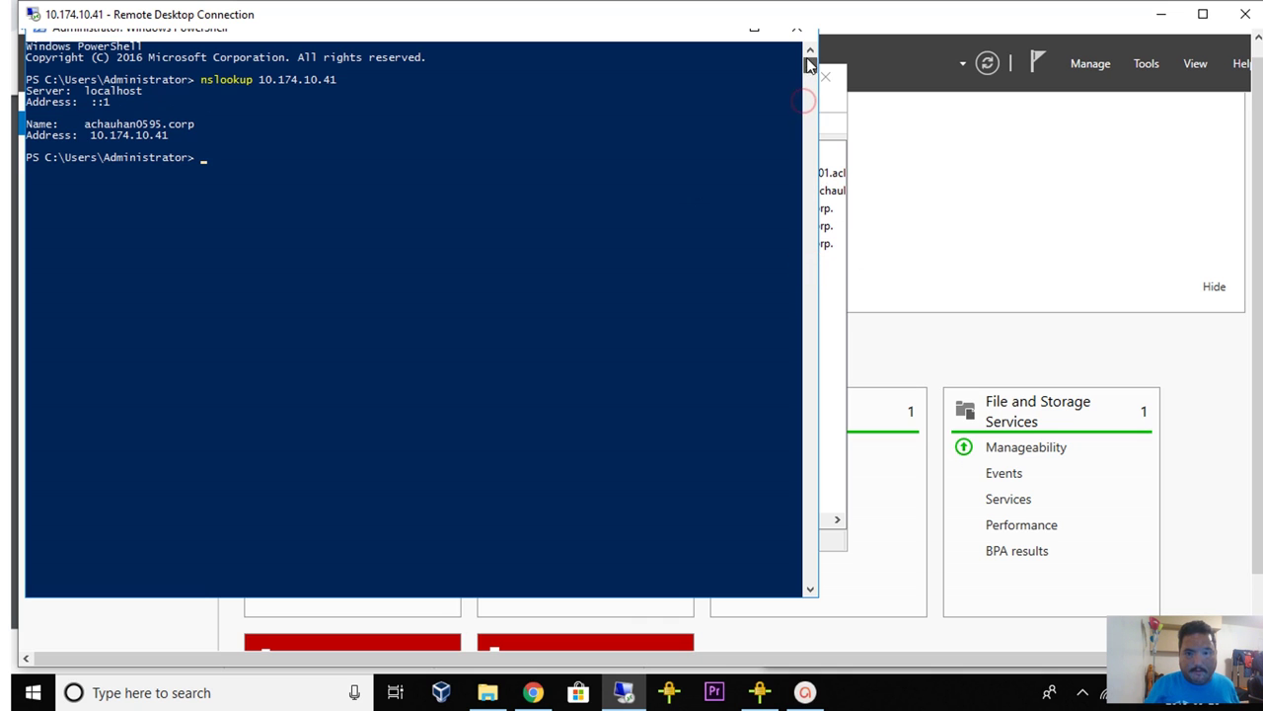
left_click_drag(1258, 233, 1258, 219)
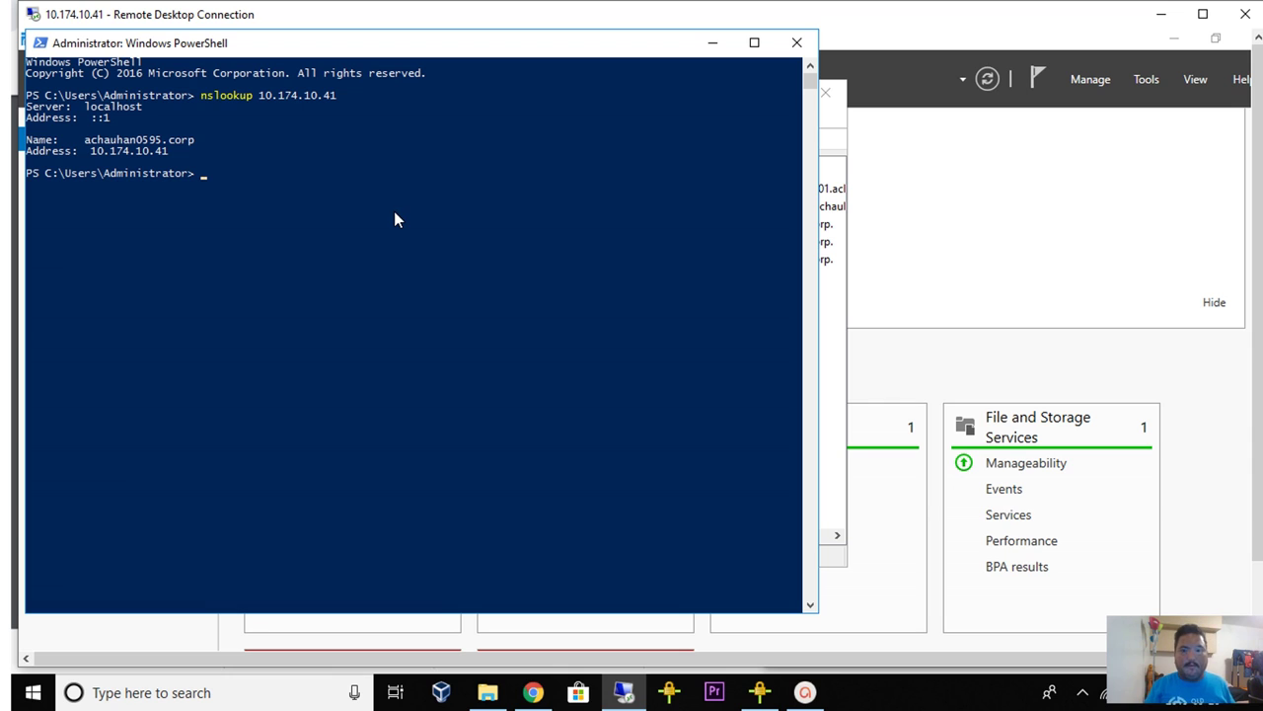
key("Up")
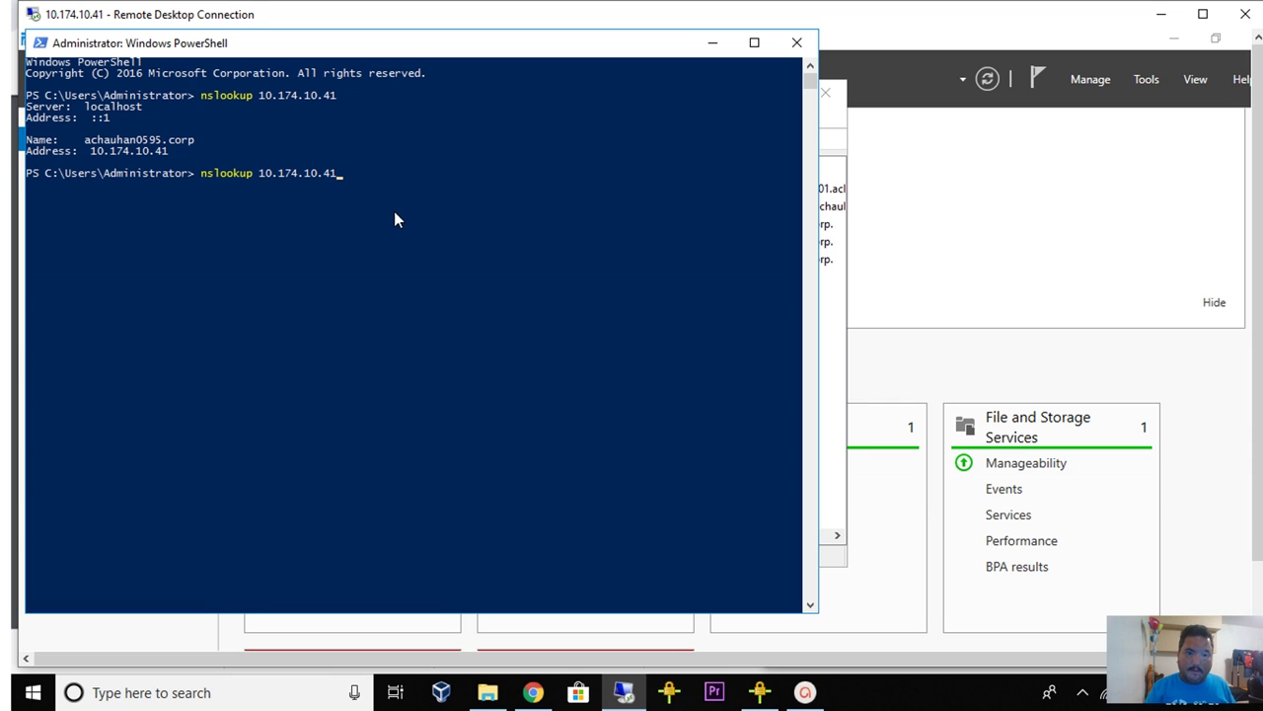
key("BackSpace")
type("2")
key("Return")
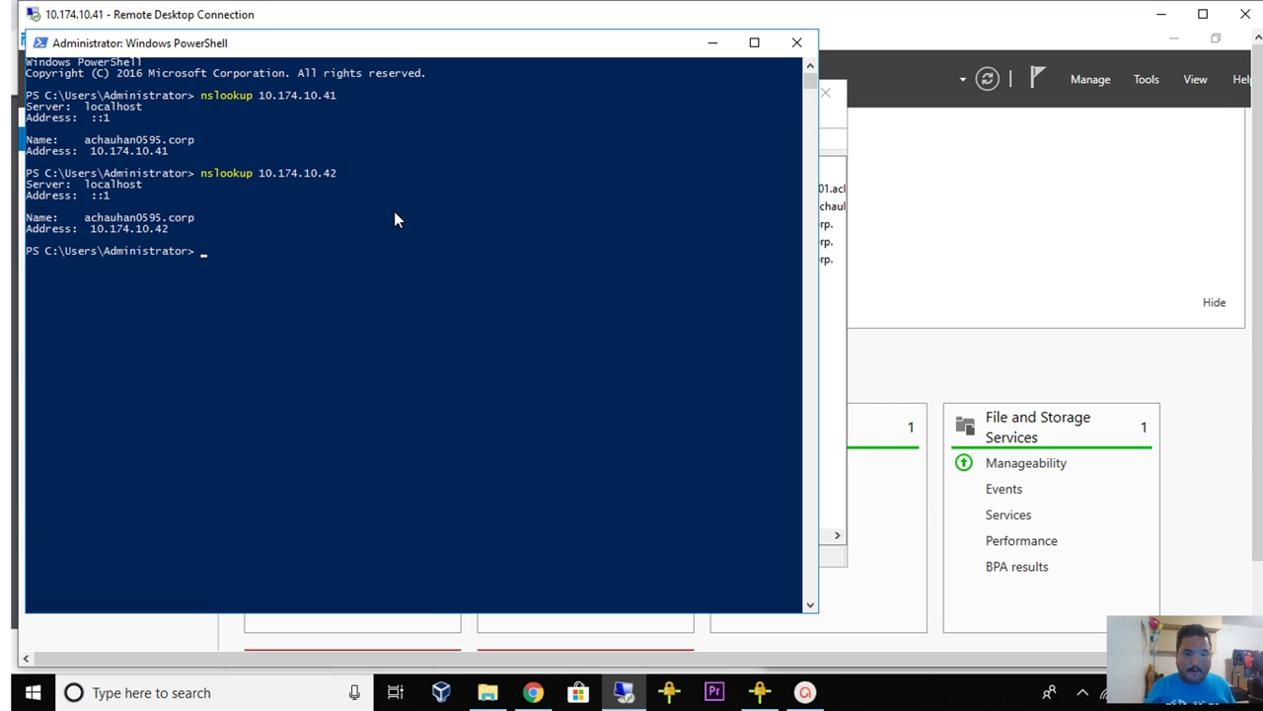
Query the reverse record of 10.174.10.51 with nslookup
key("Up")
key("BackSpace")
key("BackSpace")
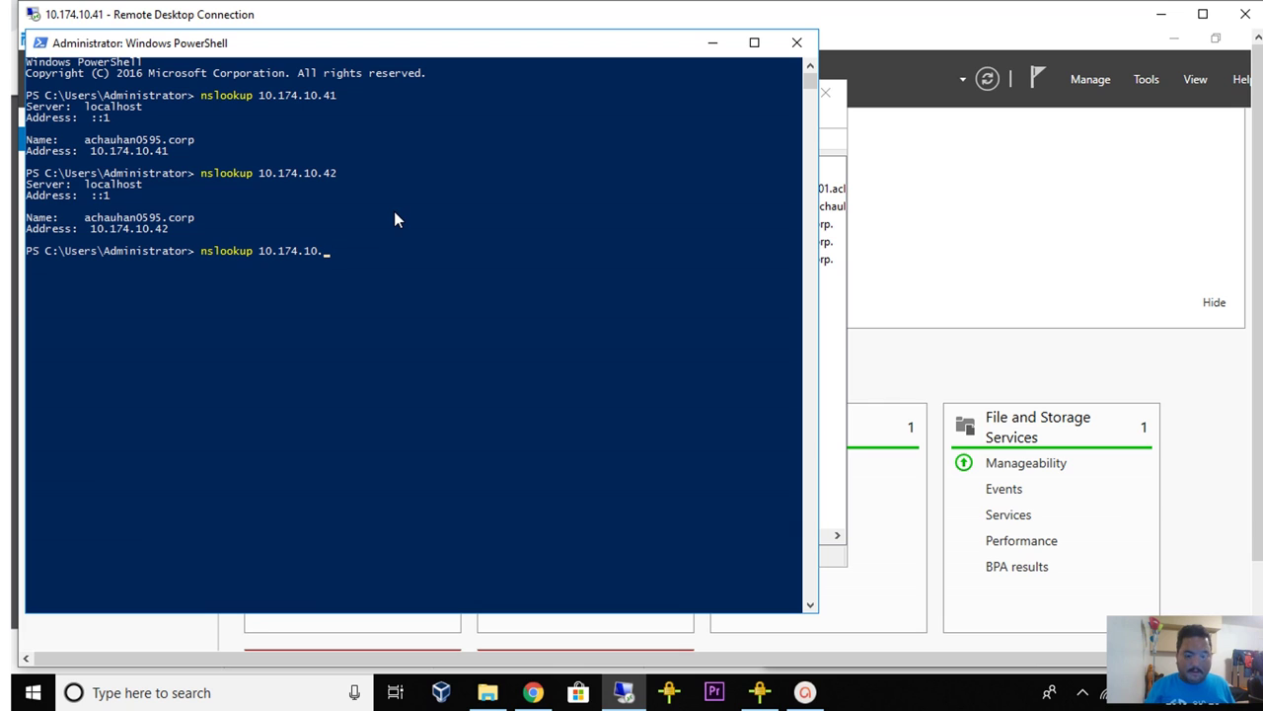
type("51")
key("Return")
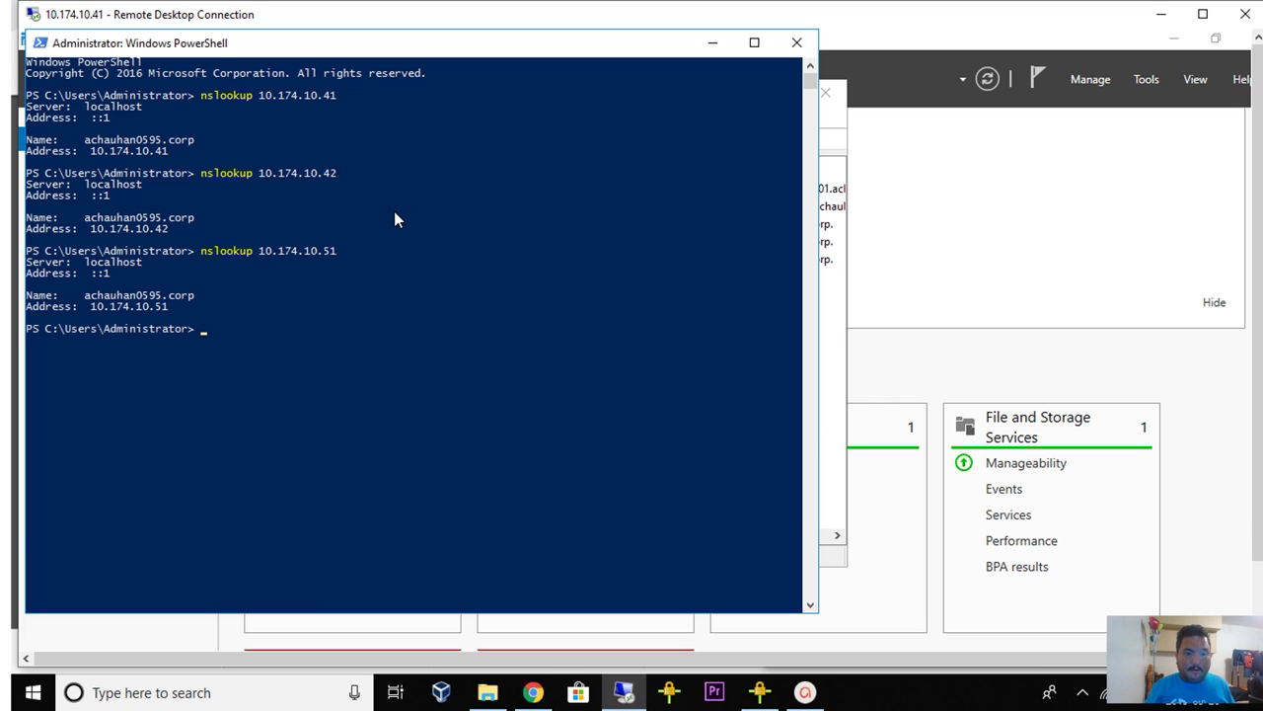
Run nslookup for the address 10.174.10.63 to test the reverse zone with another address
key("Up")
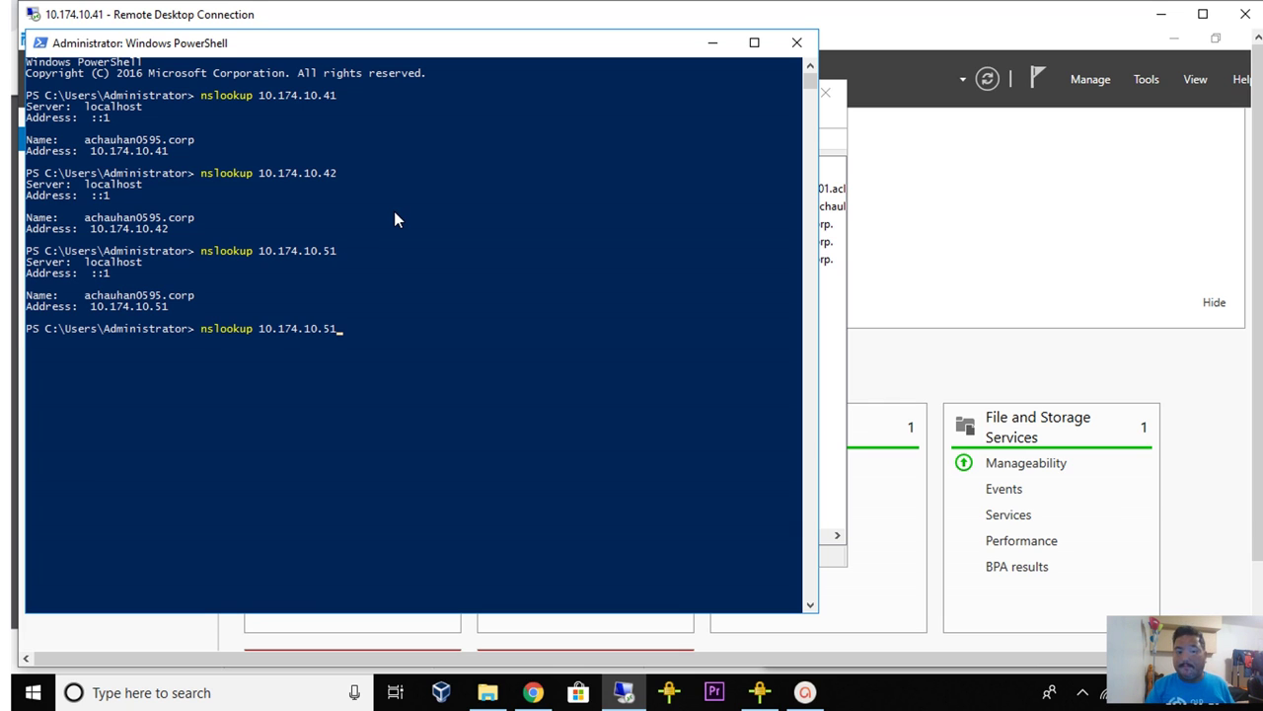
key("BackSpace")
key("BackSpace")
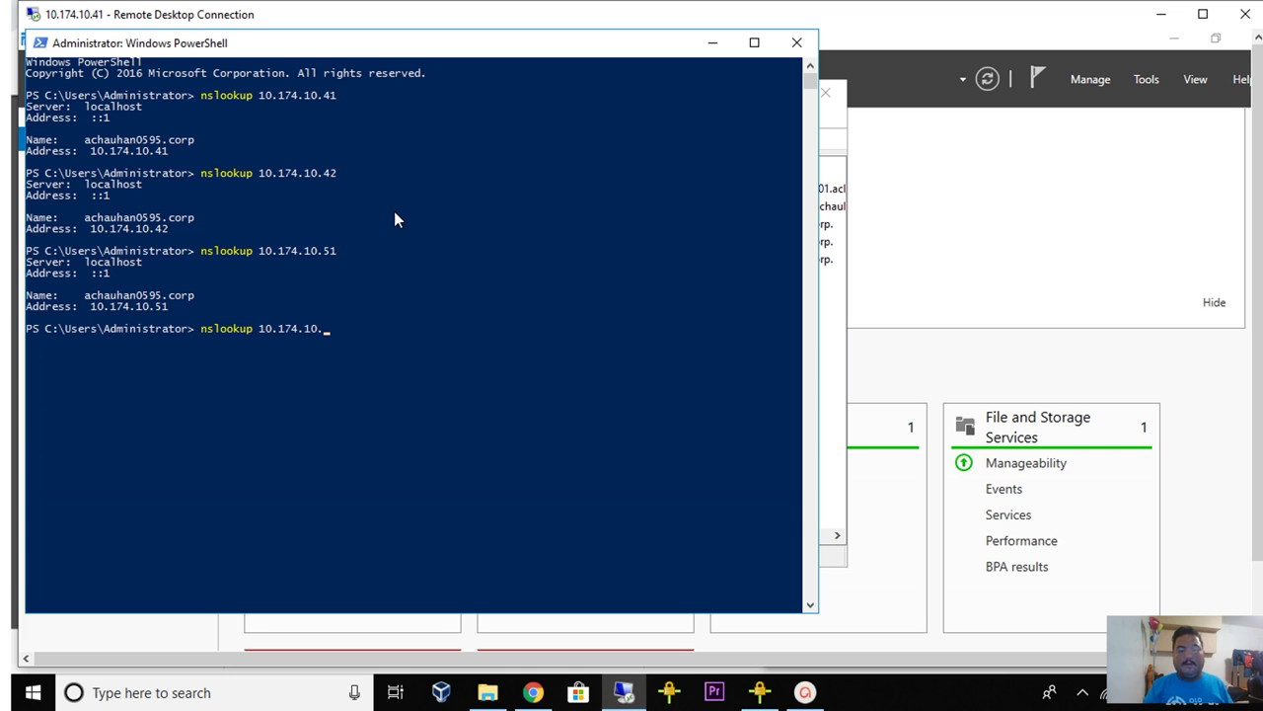
type("63")
key("Return")
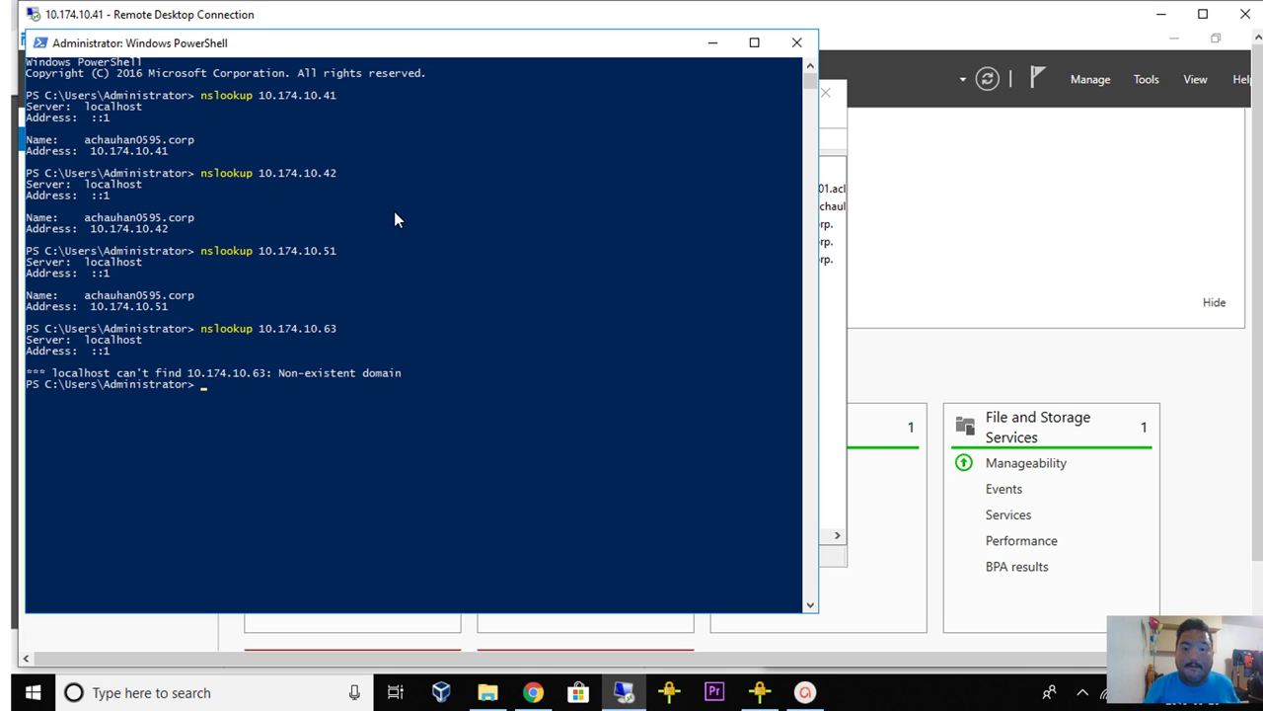
Close PowerShell and show the record creation options of the 10.174.10.in-addr.arpa zone in DNS Manager
left_click(801, 44)
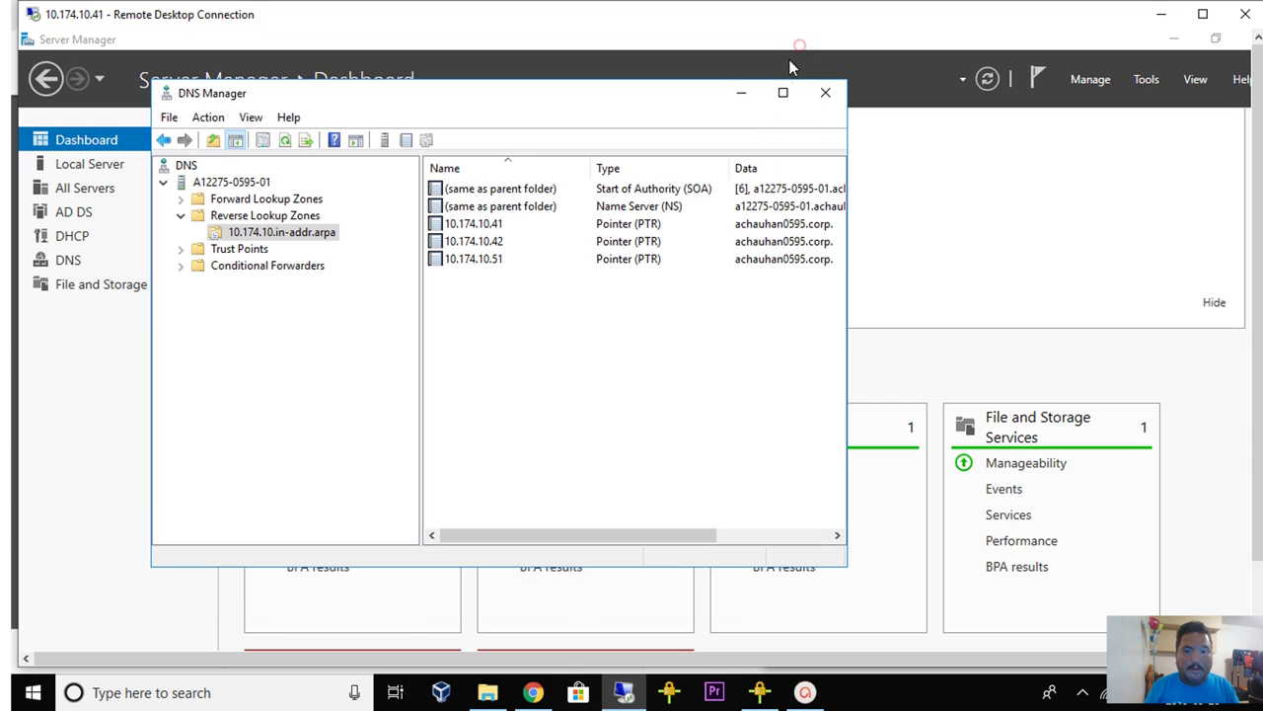
right_click(296, 234)
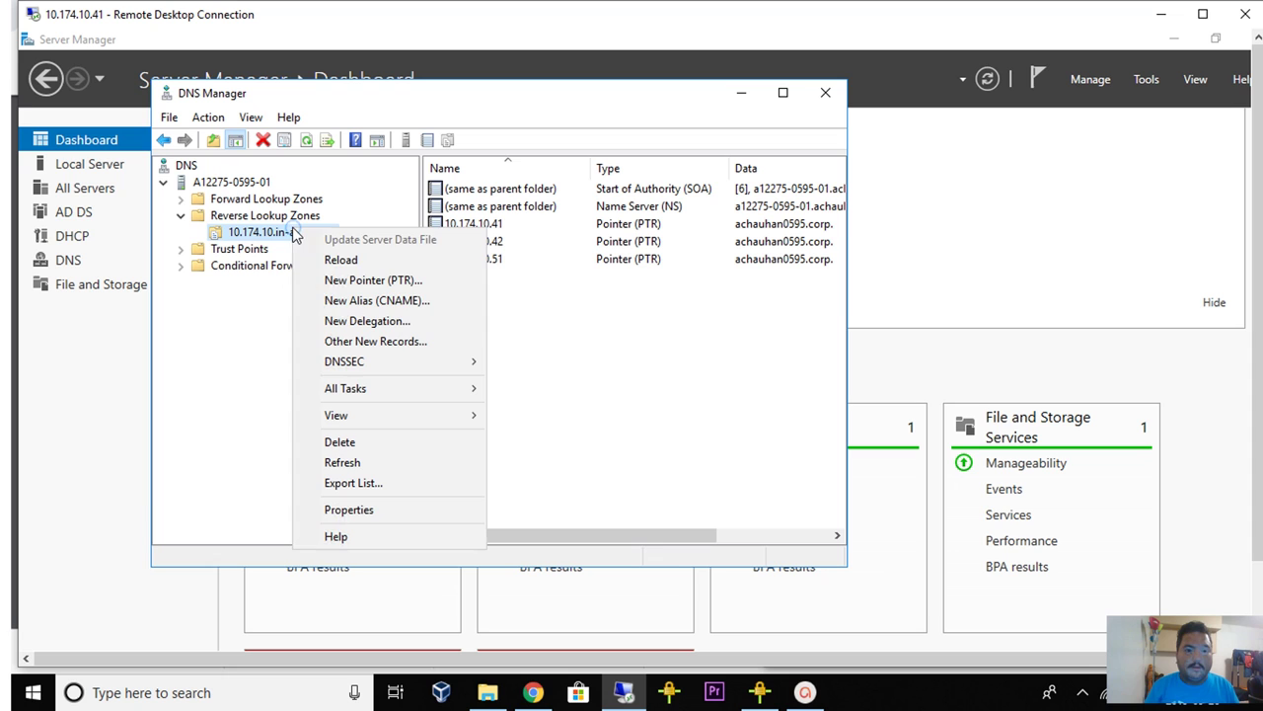
left_click(420, 287)
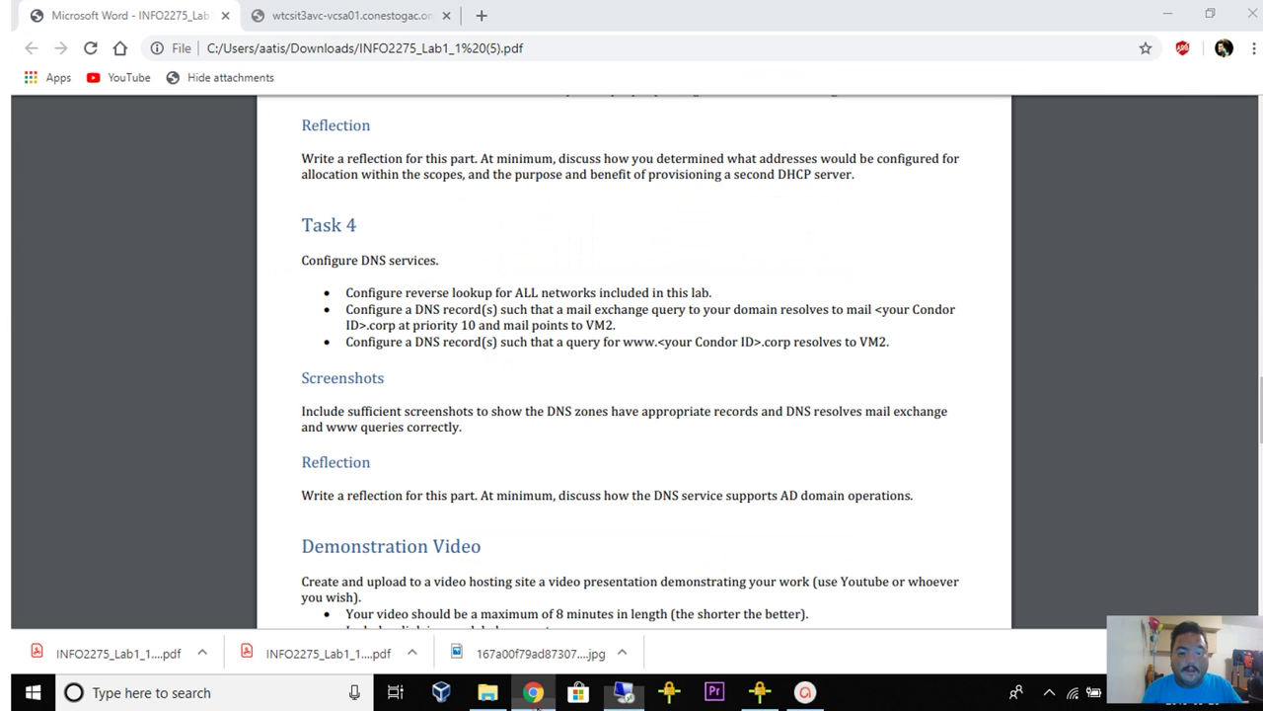
Switch to the lab PDF in Chrome, review the Task 4 mail exchange requirement for VM2, and return to the remote server session
left_click(533, 692)
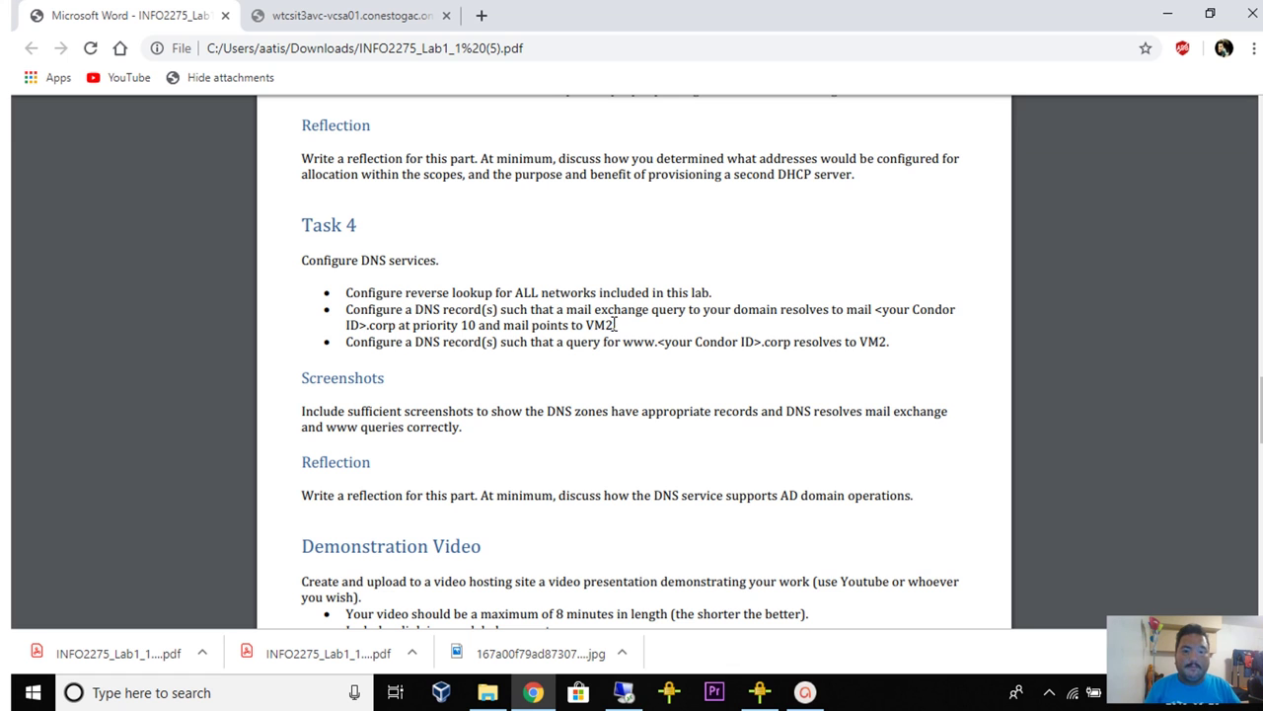
left_click_drag(614, 323, 594, 323)
left_click(626, 692)
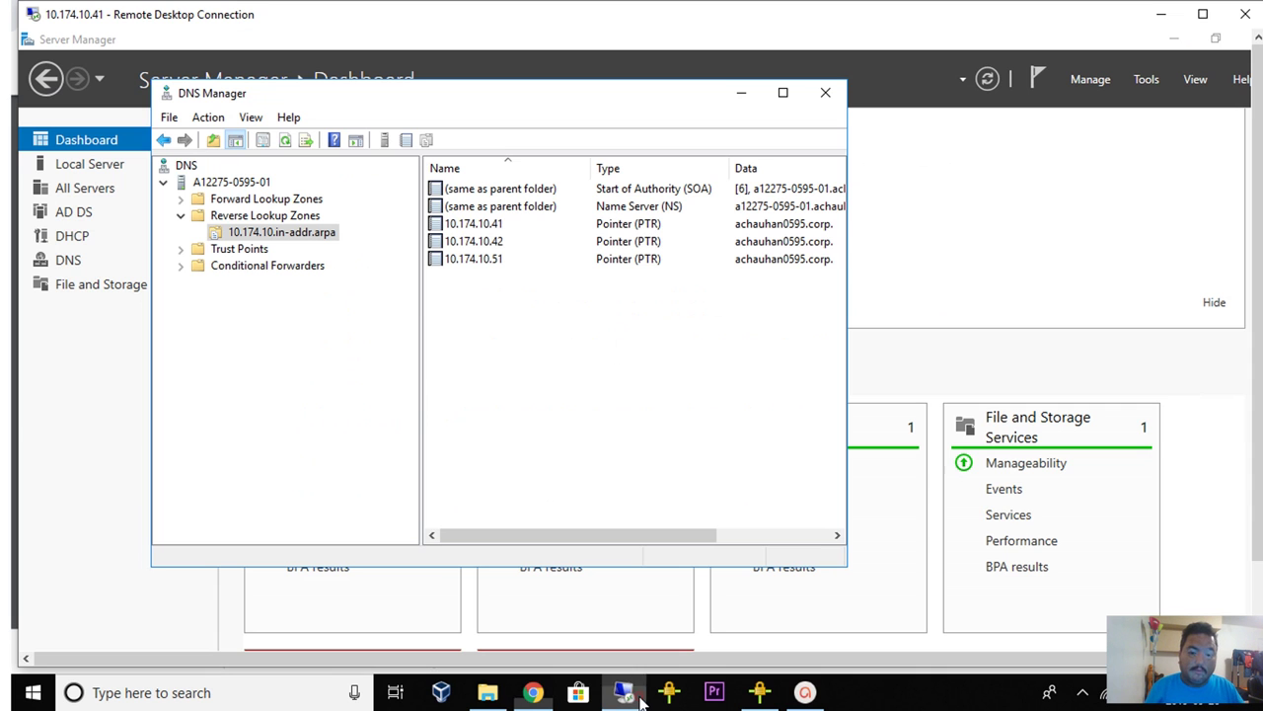
left_click(637, 702)
left_click(636, 702)
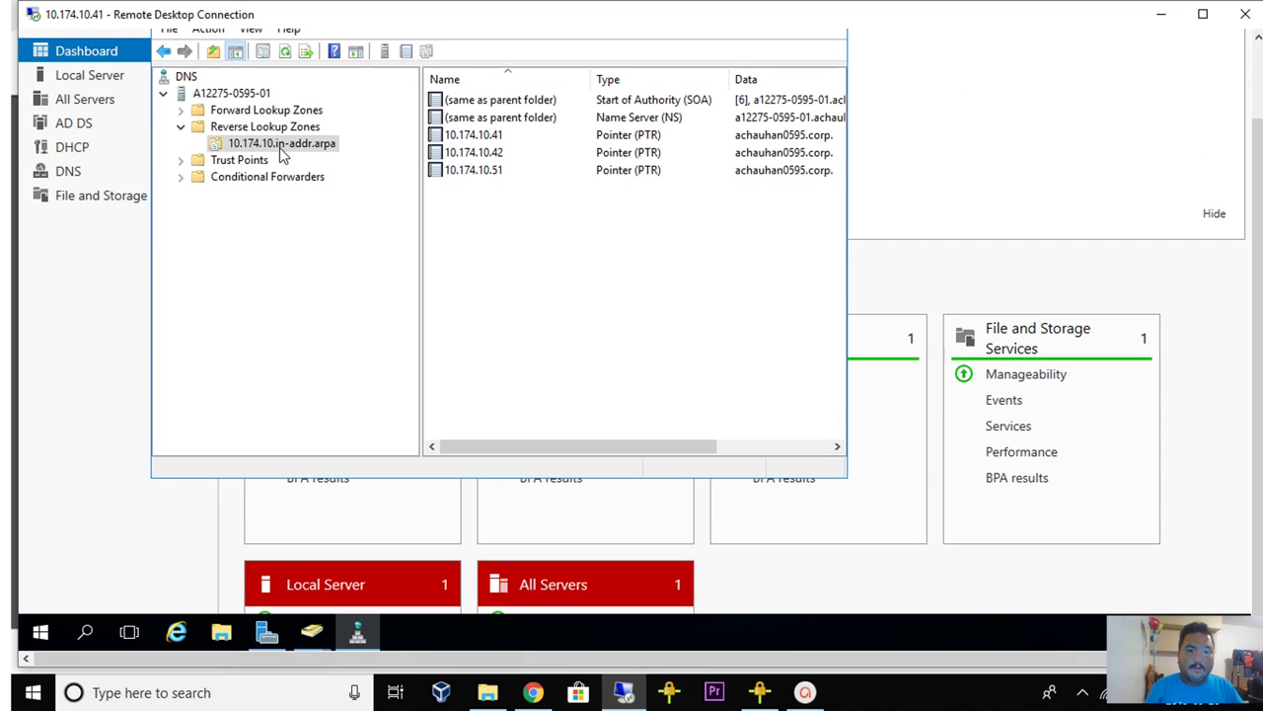
Show the Forward and Reverse Lookup Zones in DNS Manager, and launch Windows PowerShell again on the remote server
left_click(281, 112)
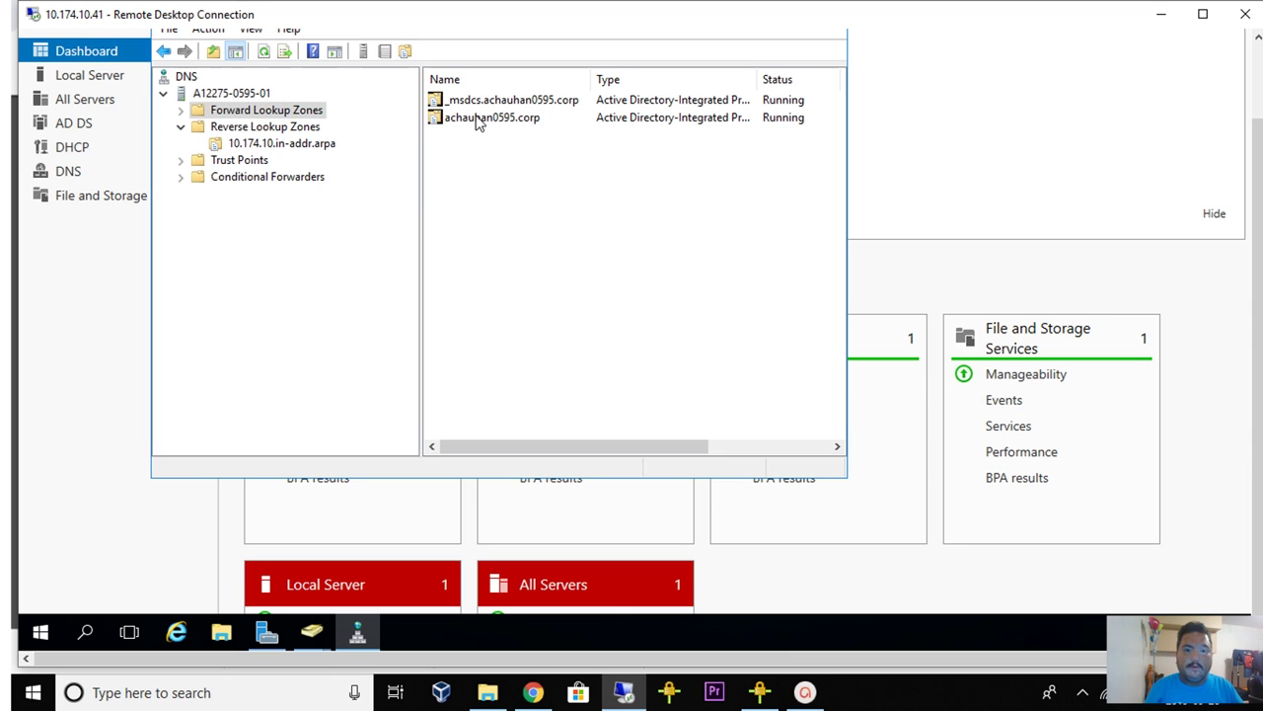
left_click(268, 130)
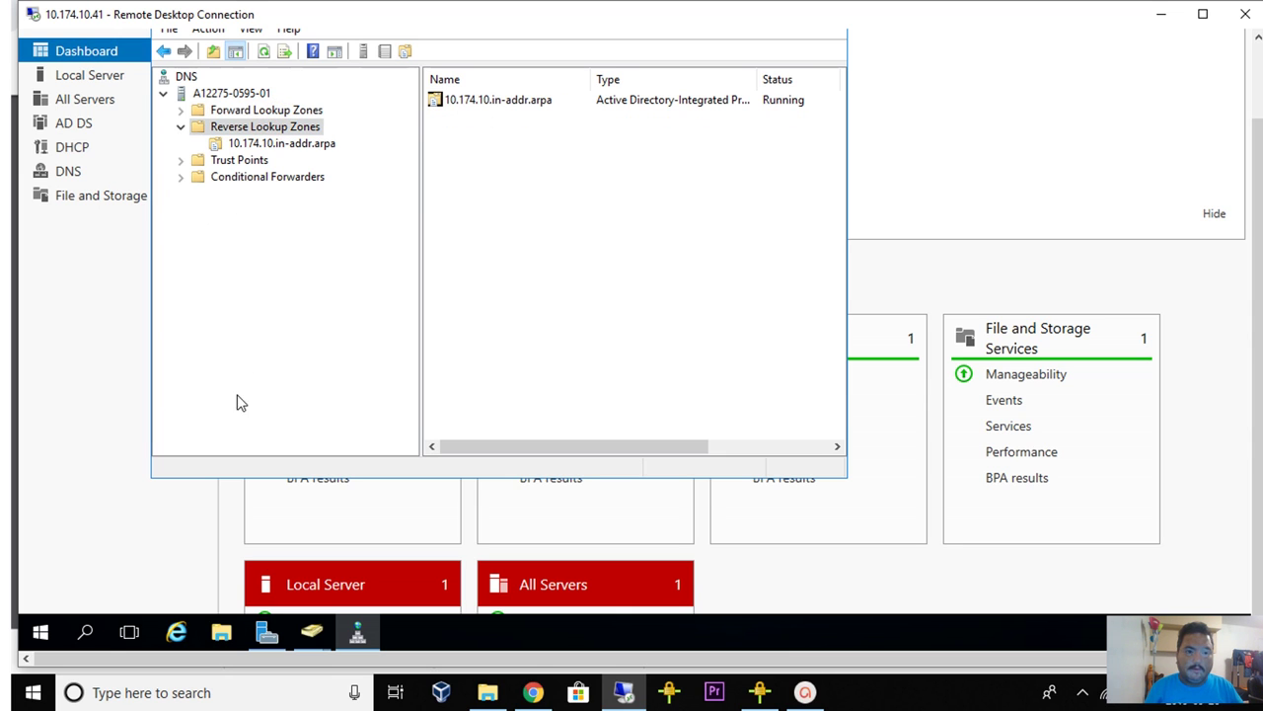
left_click(36, 632)
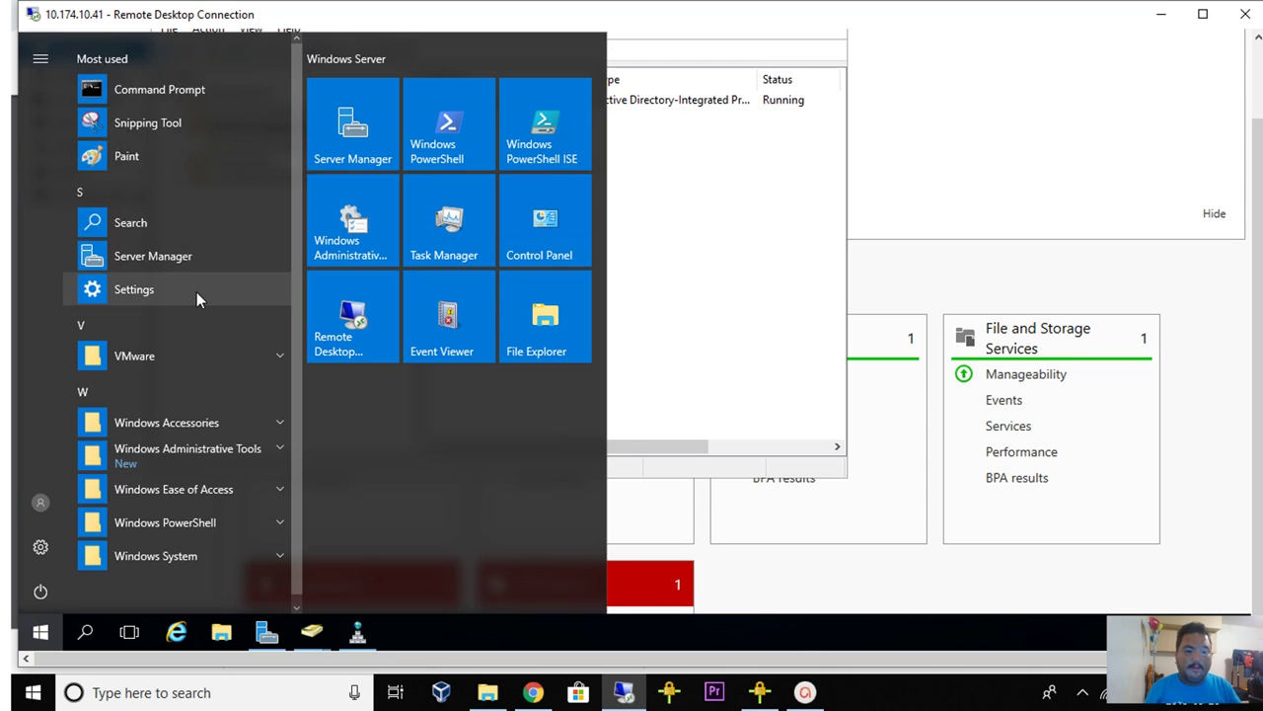
type("power")
key("Return")
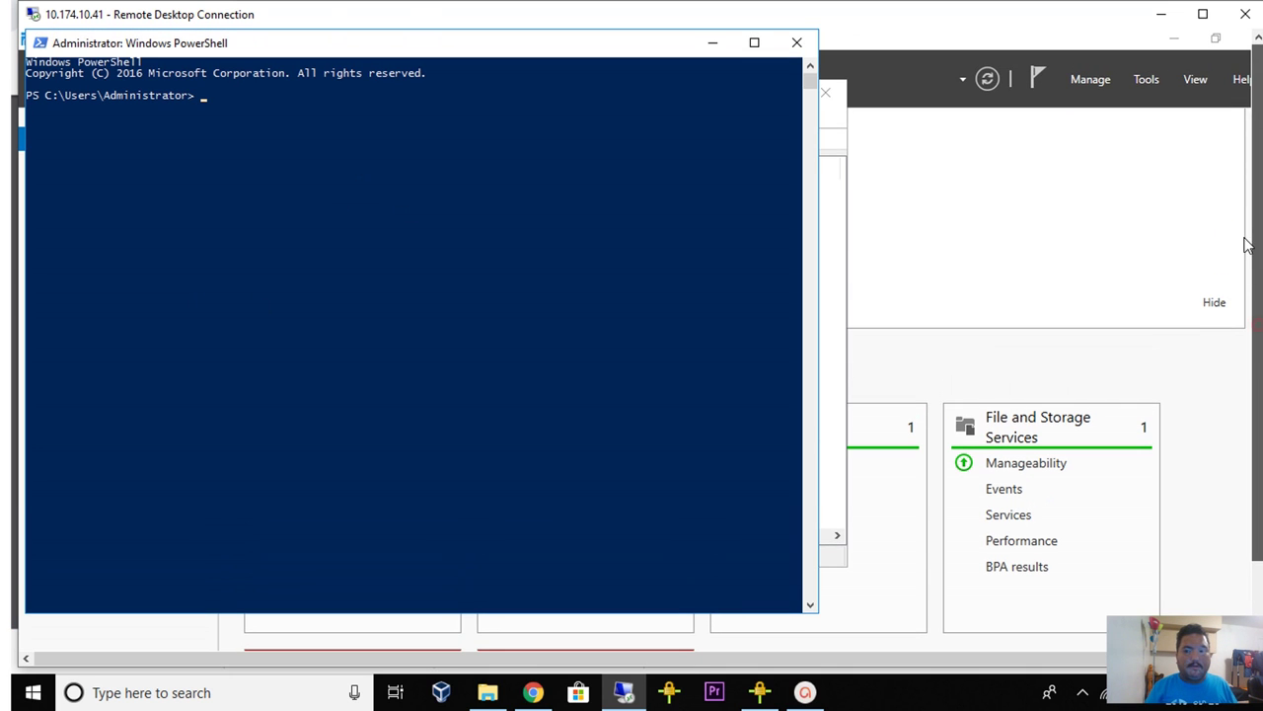
type("nslooku")
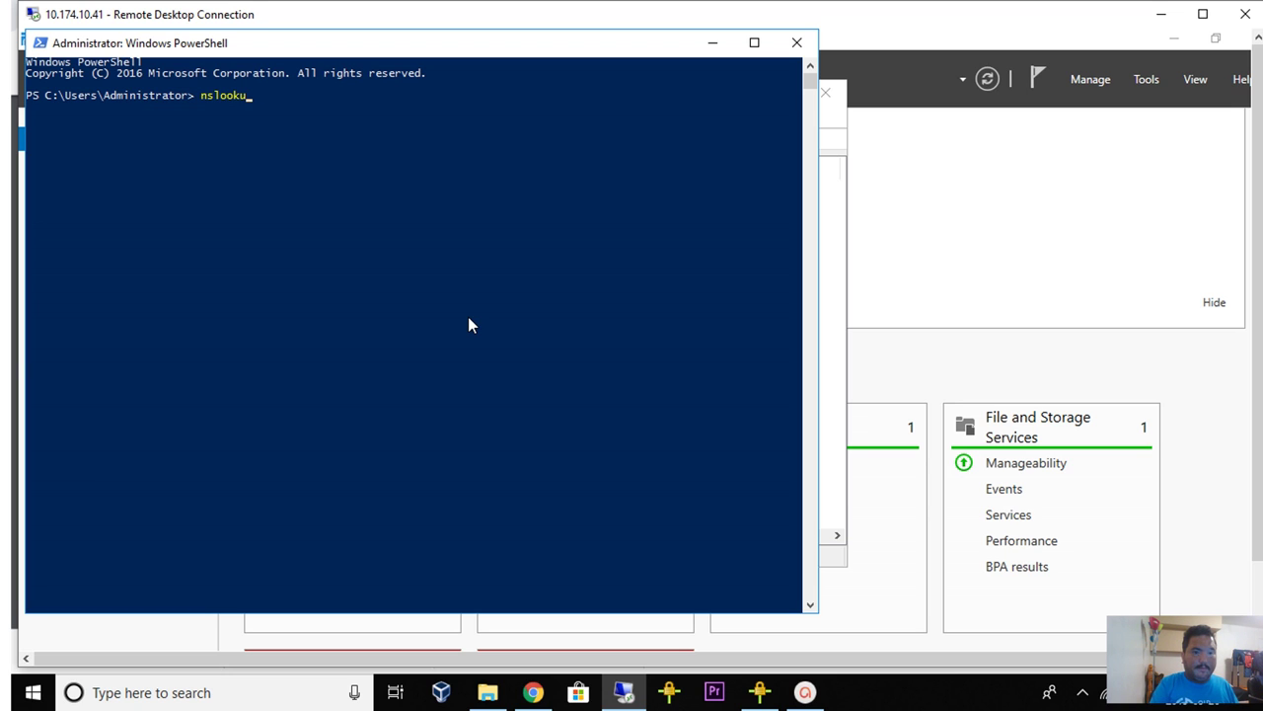
type("p -")
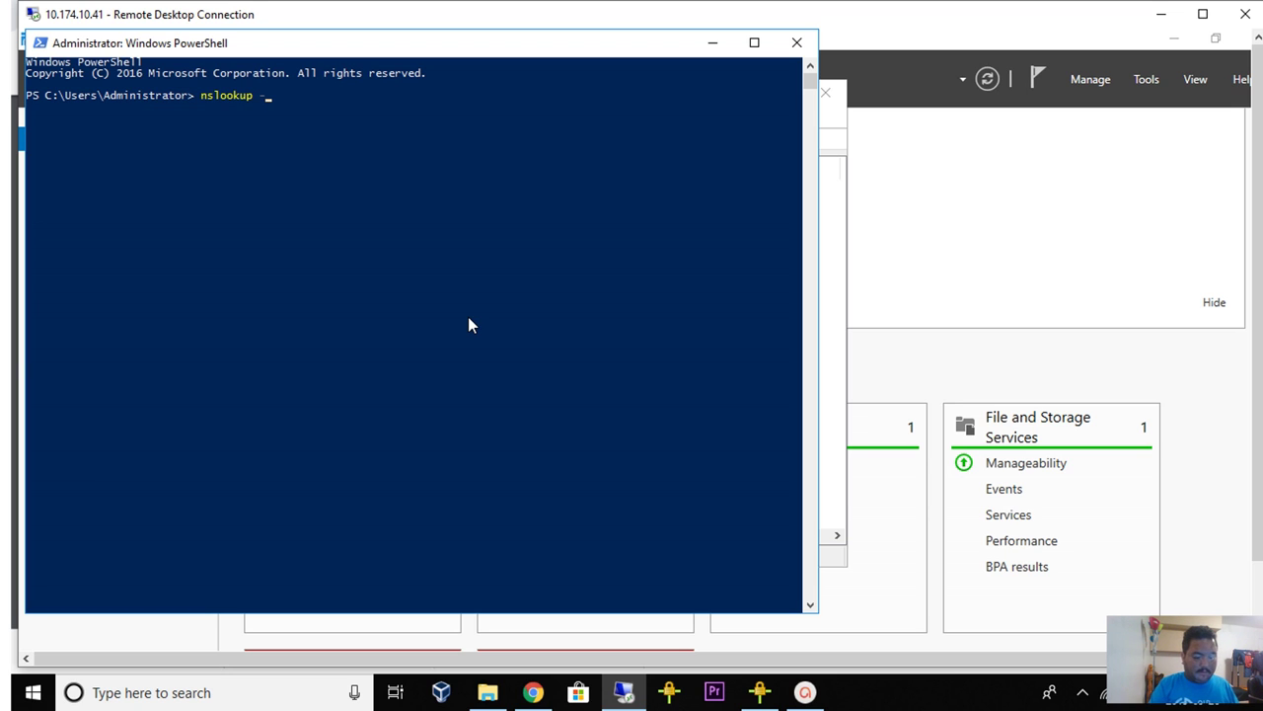
type("t")
key("BackSpace")
key("BackSpace")
key("BackSpace")
key("BackSpace")
key("BackSpace")
key("BackSpace")
key("BackSpace")
key("BackSpace")
key("BackSpace")
key("BackSpace")
key("BackSpace")
Recall the earlier mail exchange query and run nslookup -ty=mx for the lab's .corp domain
key("Up")
key("Up")
key("Up")
key("Up")
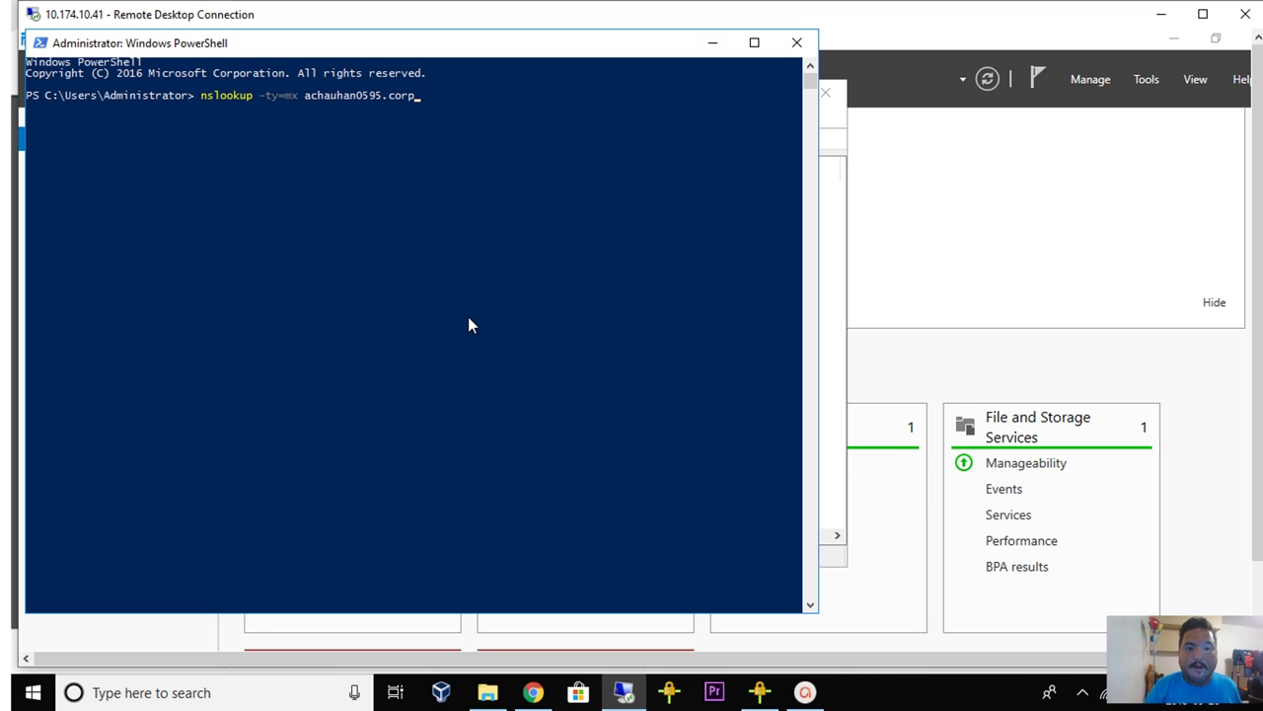
key("Return")
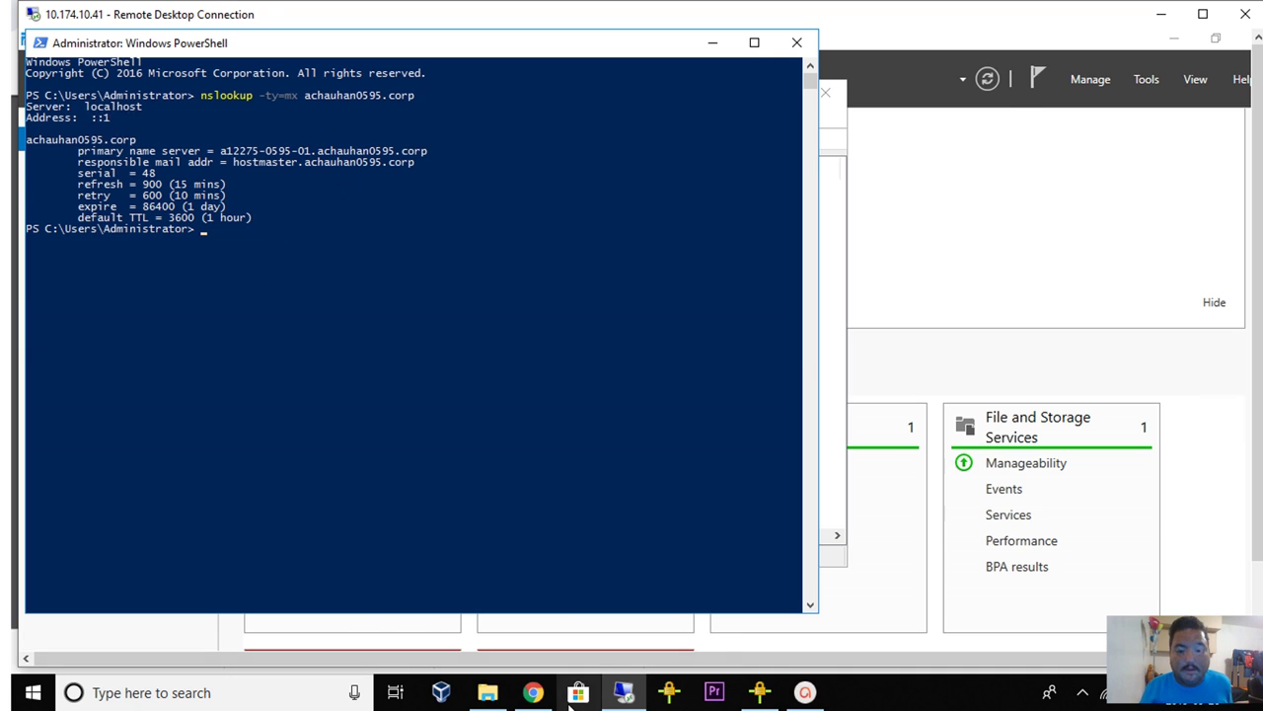
Recheck the Task 4 DNS requirements in the lab PDF, return to the remote session and close PowerShell
left_click(538, 693)
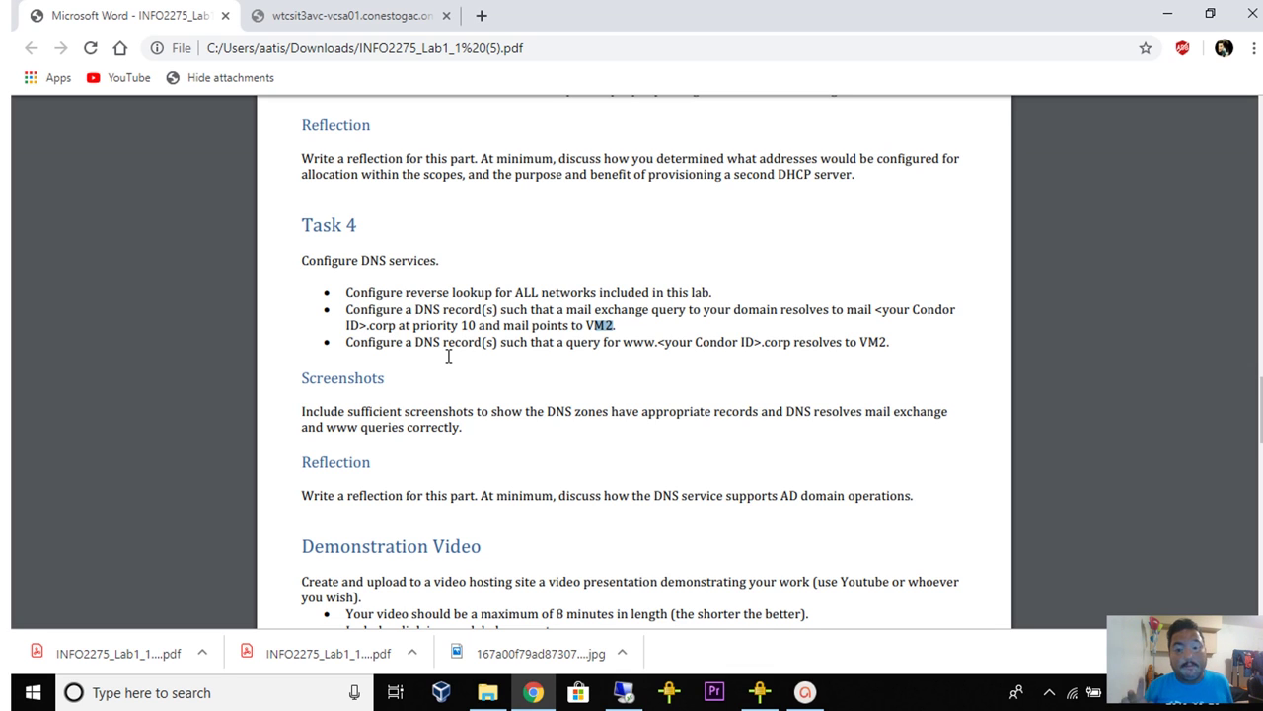
left_click(637, 695)
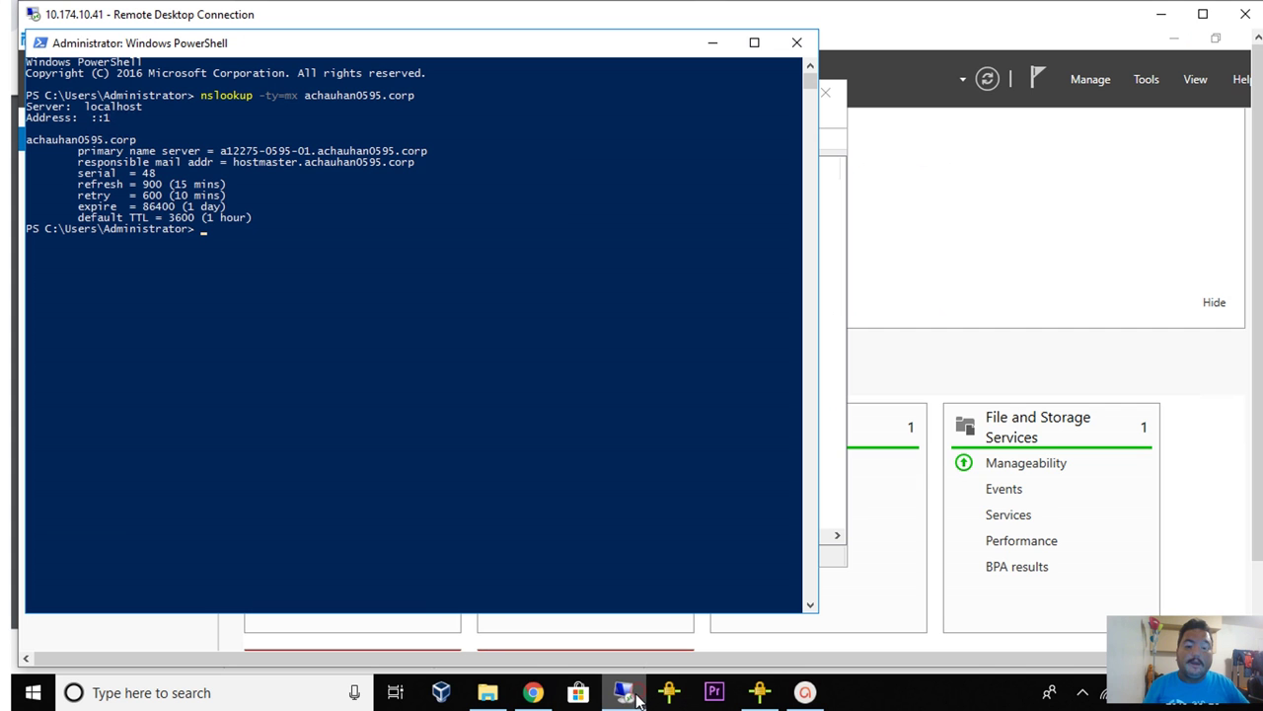
left_click(795, 50)
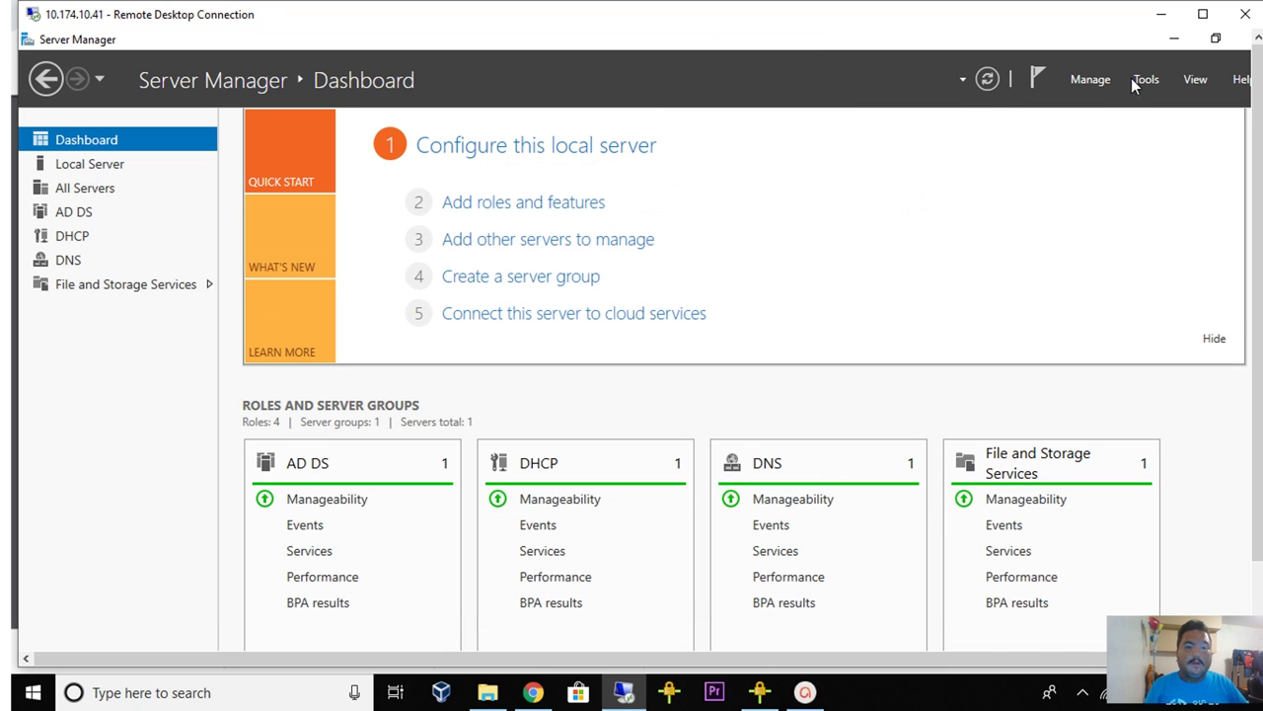
Open DNS Manager and expand the Forward Lookup Zones to show the records of the lab's .corp domain zone
left_click(1135, 79)
left_click(1046, 326)
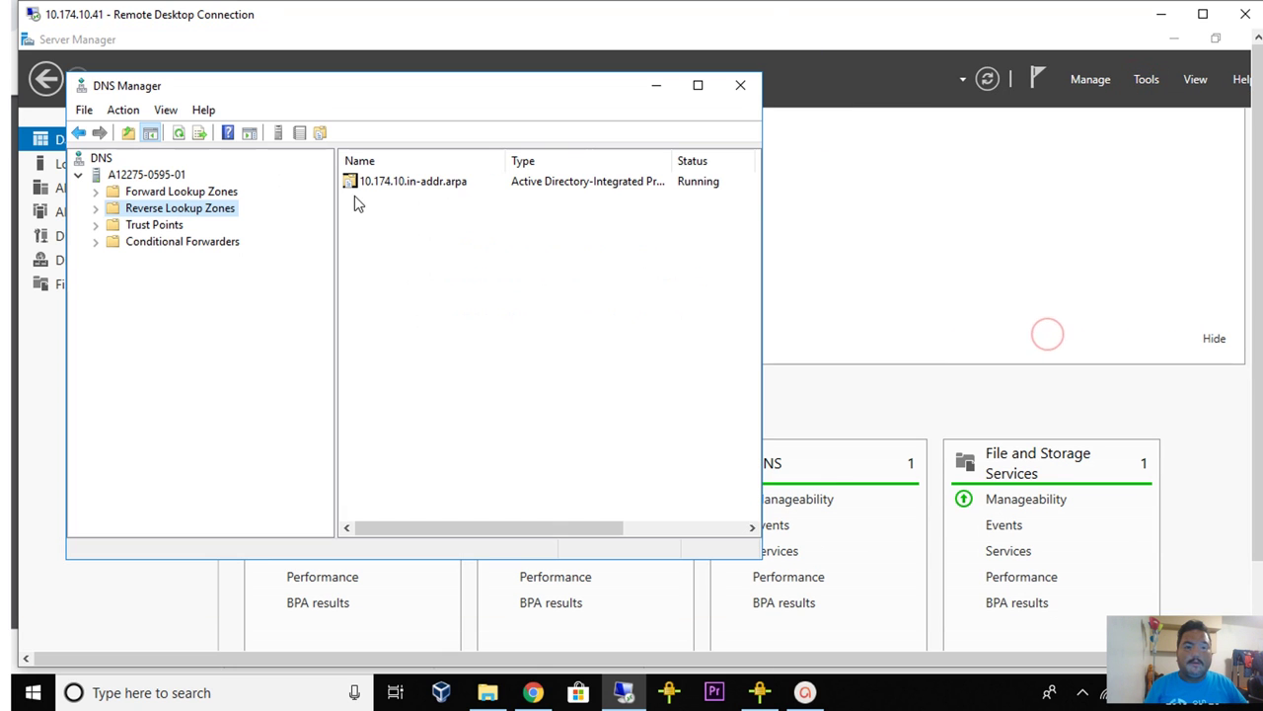
left_click(172, 192)
left_click(98, 193)
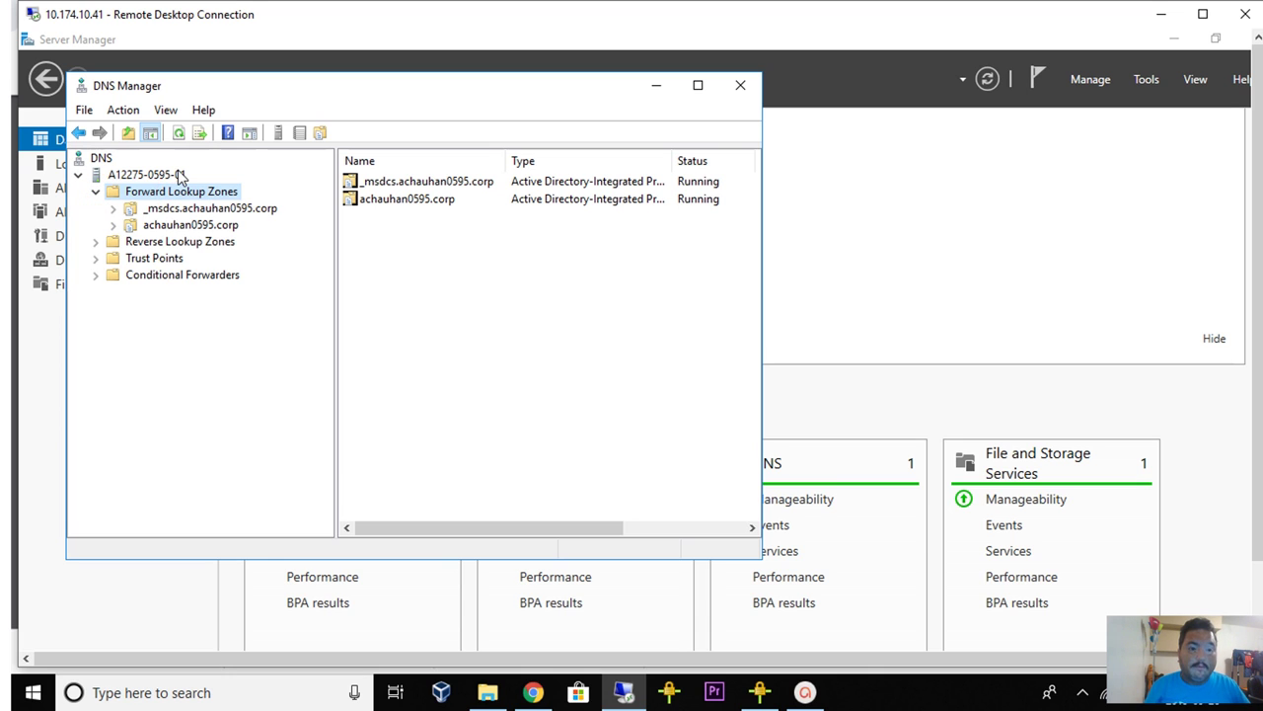
left_click(129, 225)
left_click(112, 225)
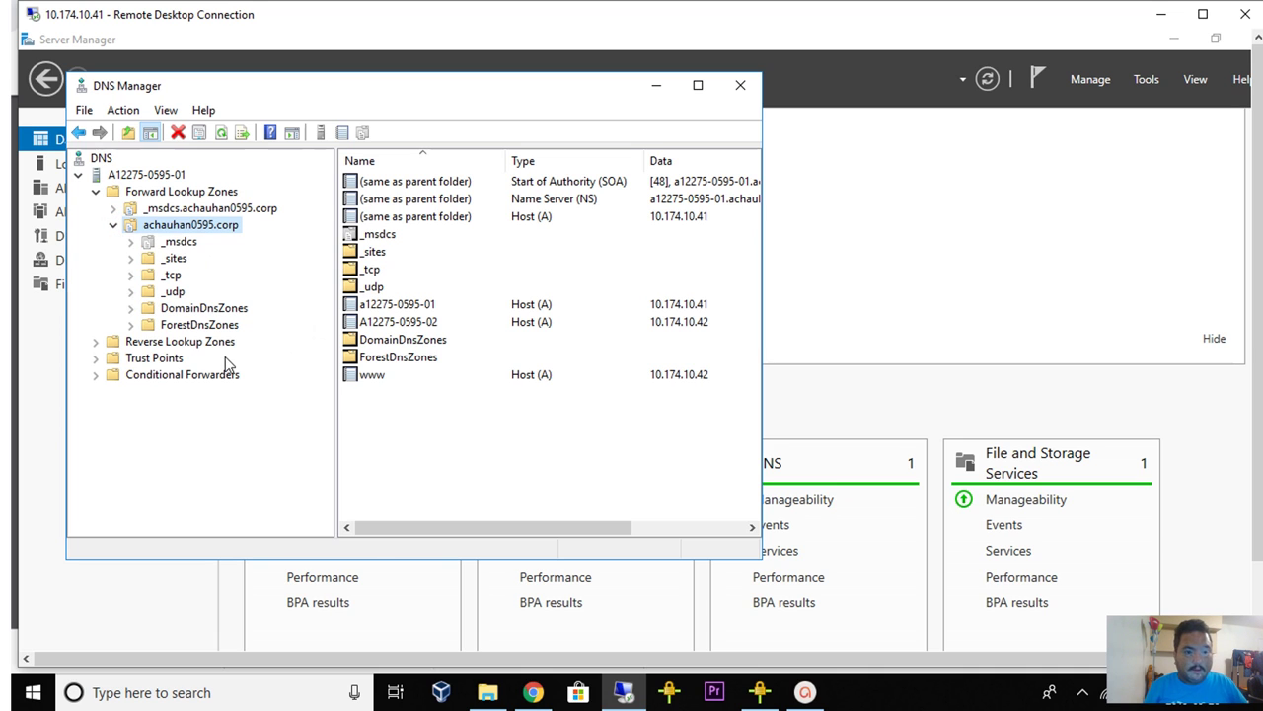
Inspect the www host record's properties and IP address, dismiss them without changes and close DNS Manager
right_click(412, 431)
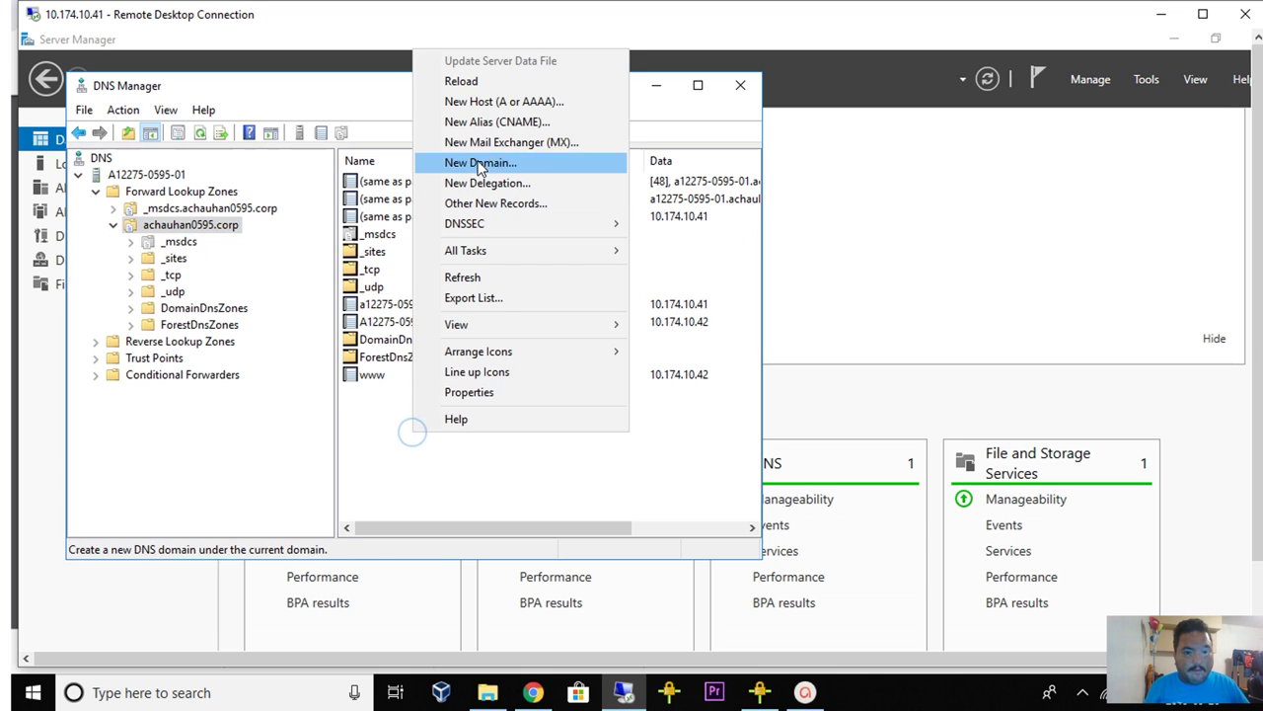
left_click(380, 423)
double_click(380, 375)
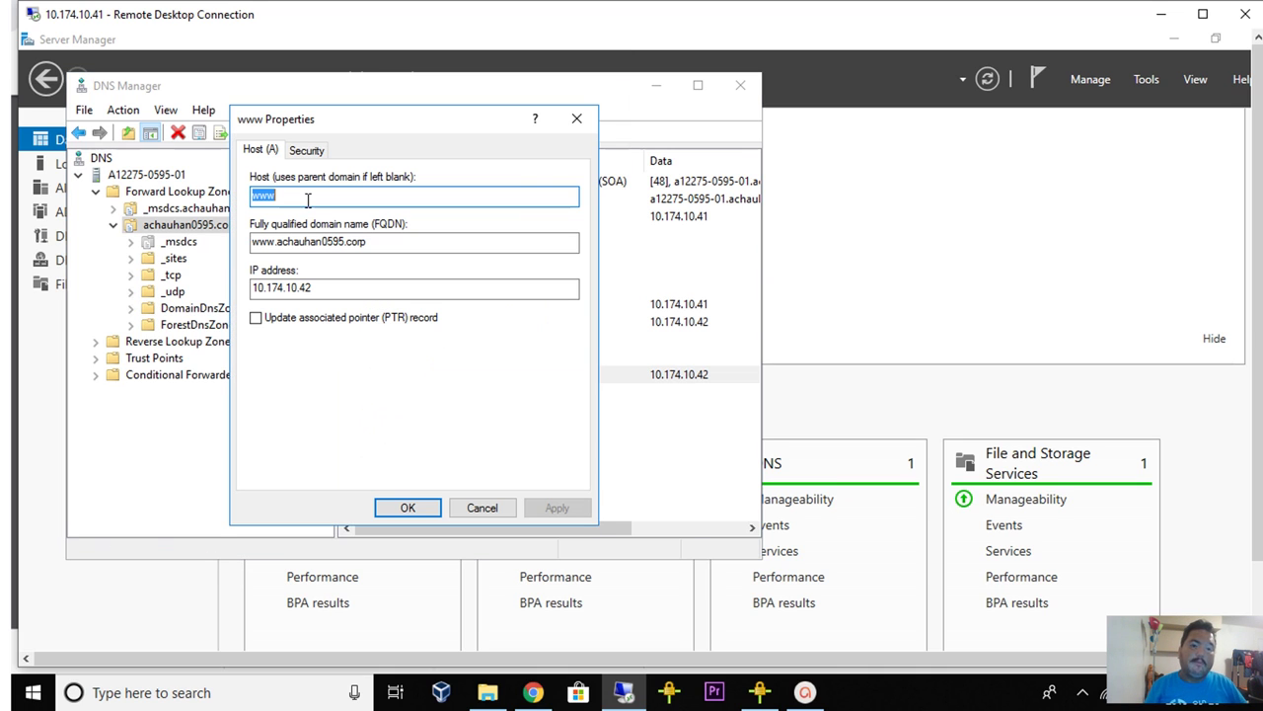
left_click(318, 288)
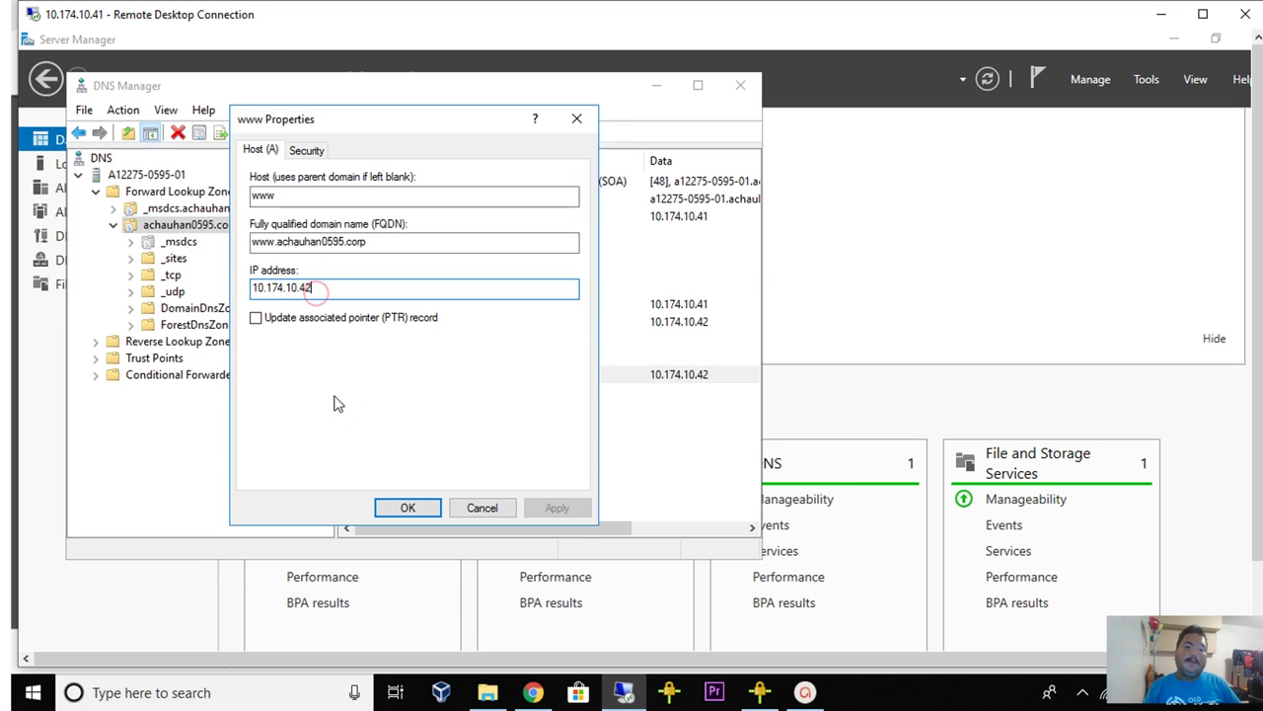
left_click(498, 507)
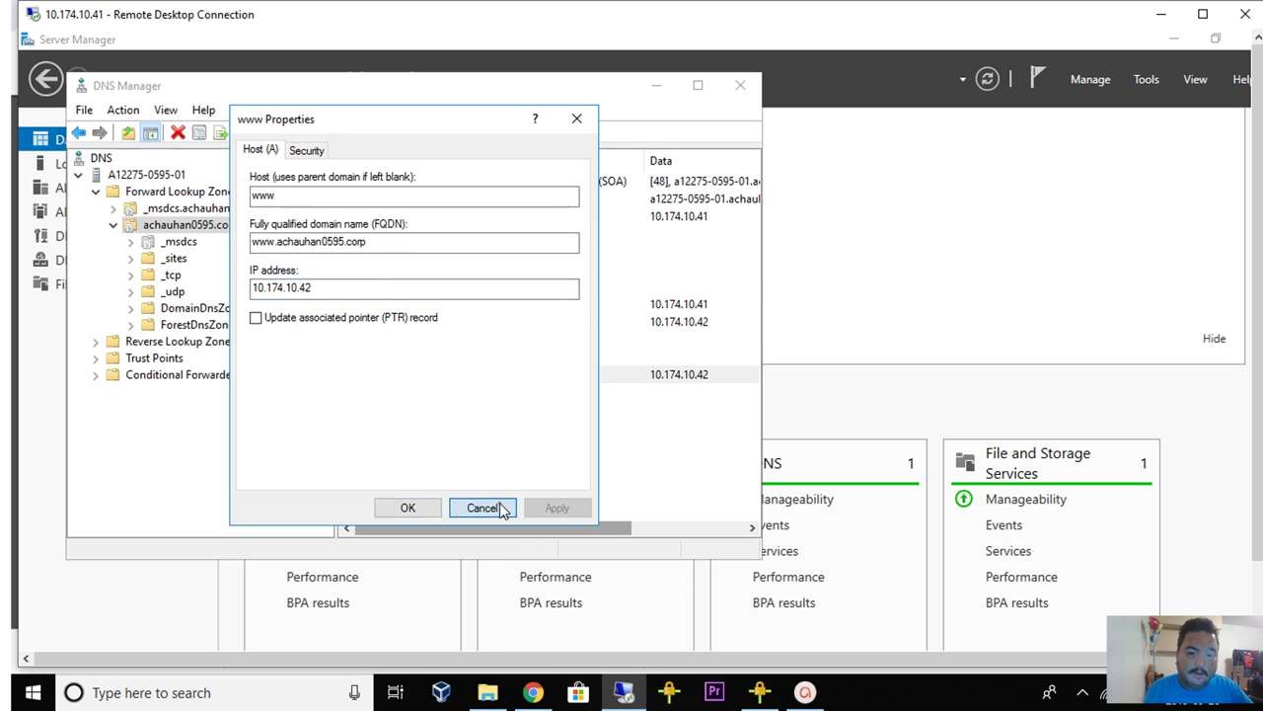
left_click(741, 85)
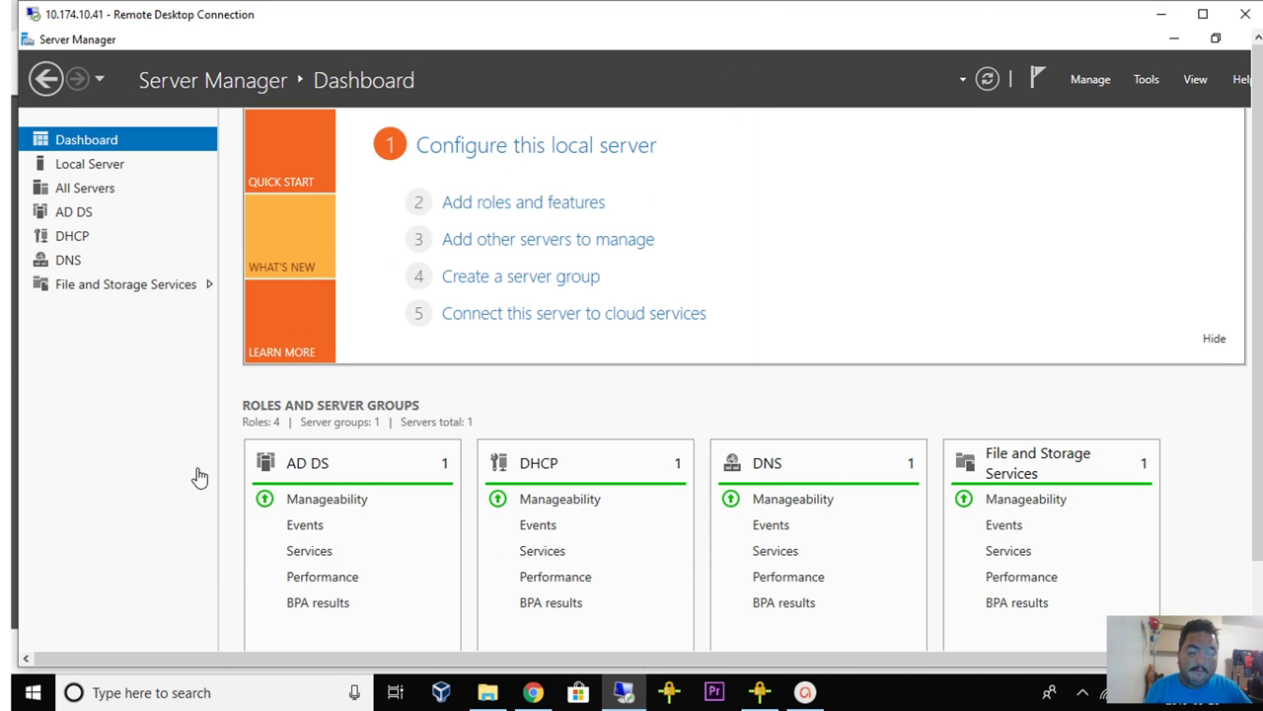
Search for "power" on the remote server and launch Windows PowerShell as administrator
left_click_drag(1258, 236, 1259, 314)
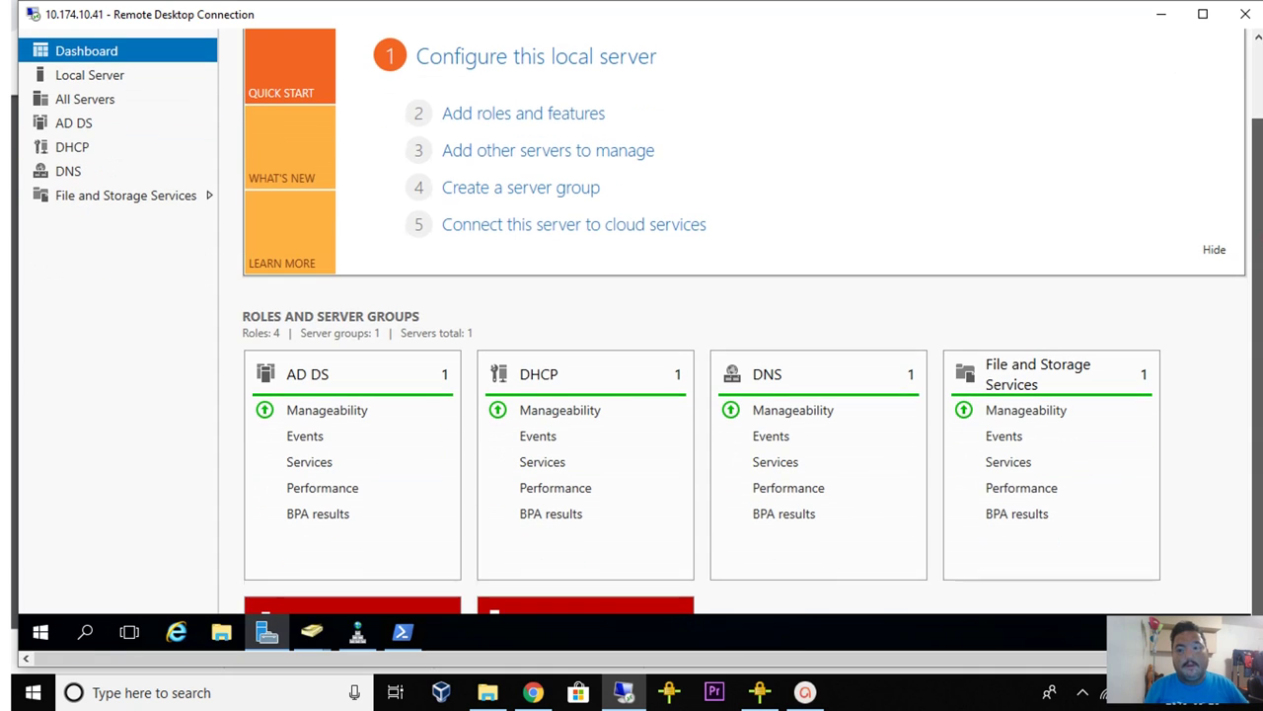
left_click(33, 634)
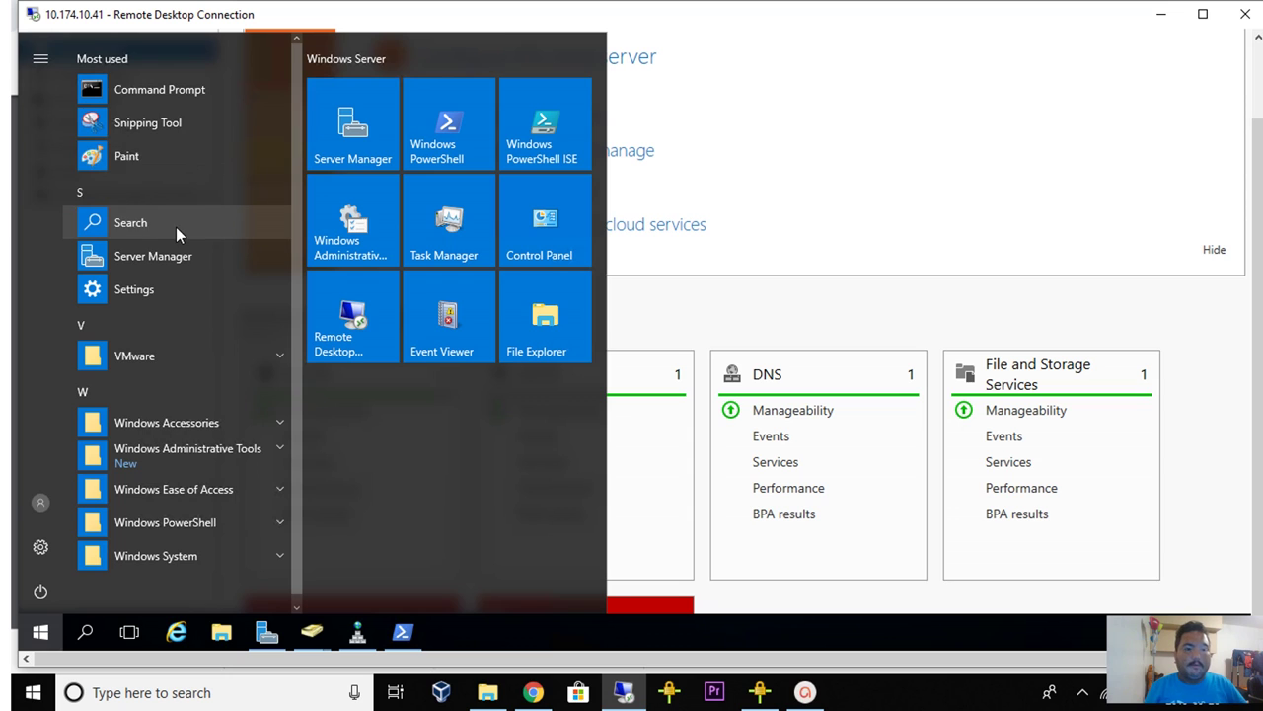
type("power")
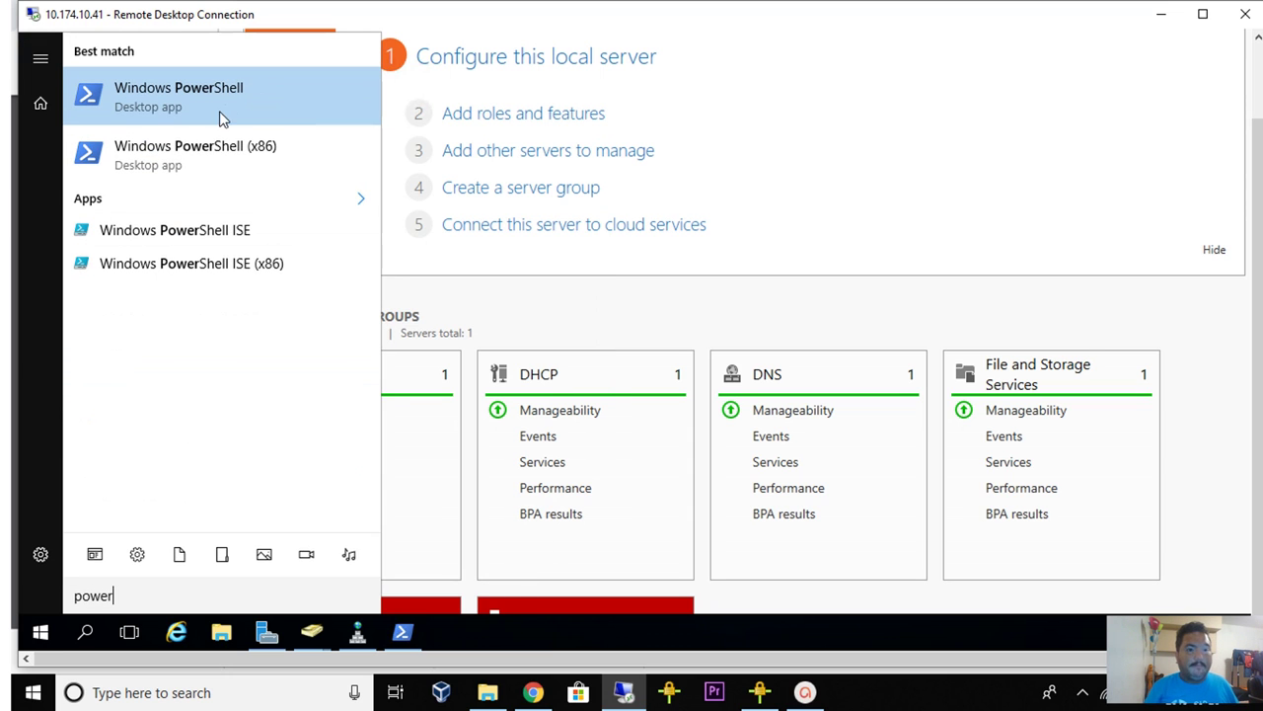
right_click(222, 117)
left_click(254, 124)
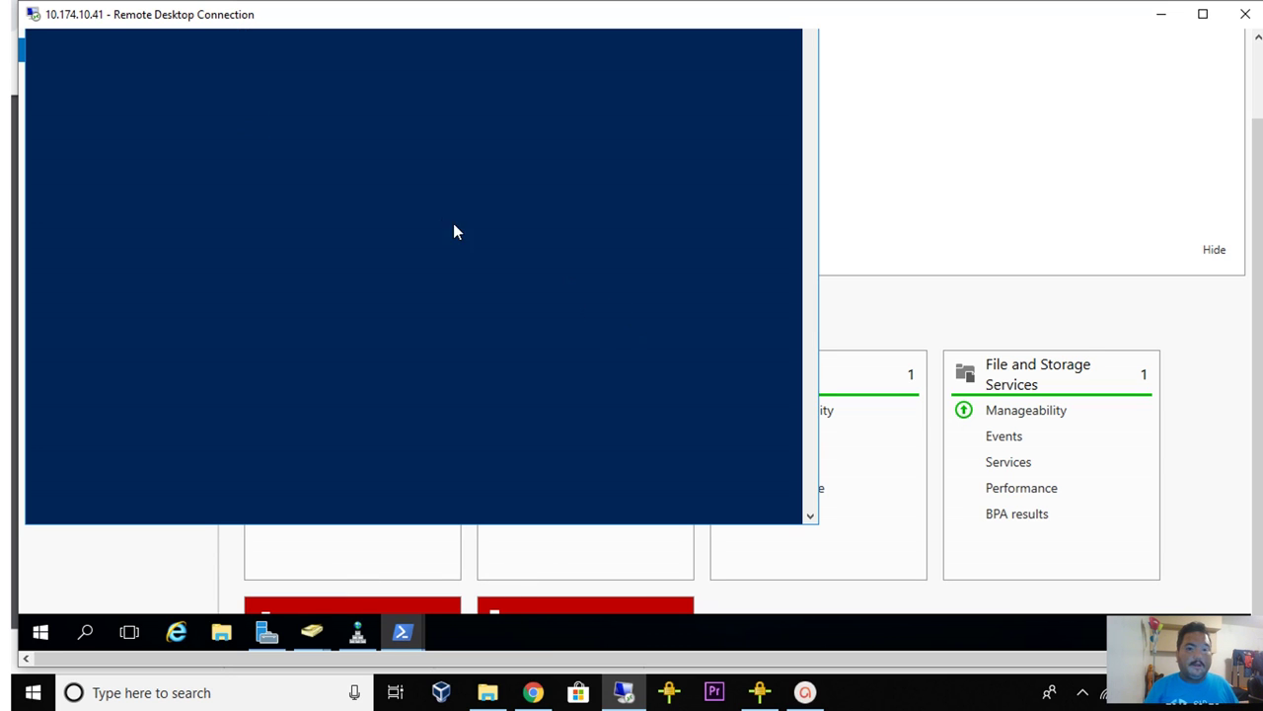
left_click_drag(1258, 160, 1258, 84)
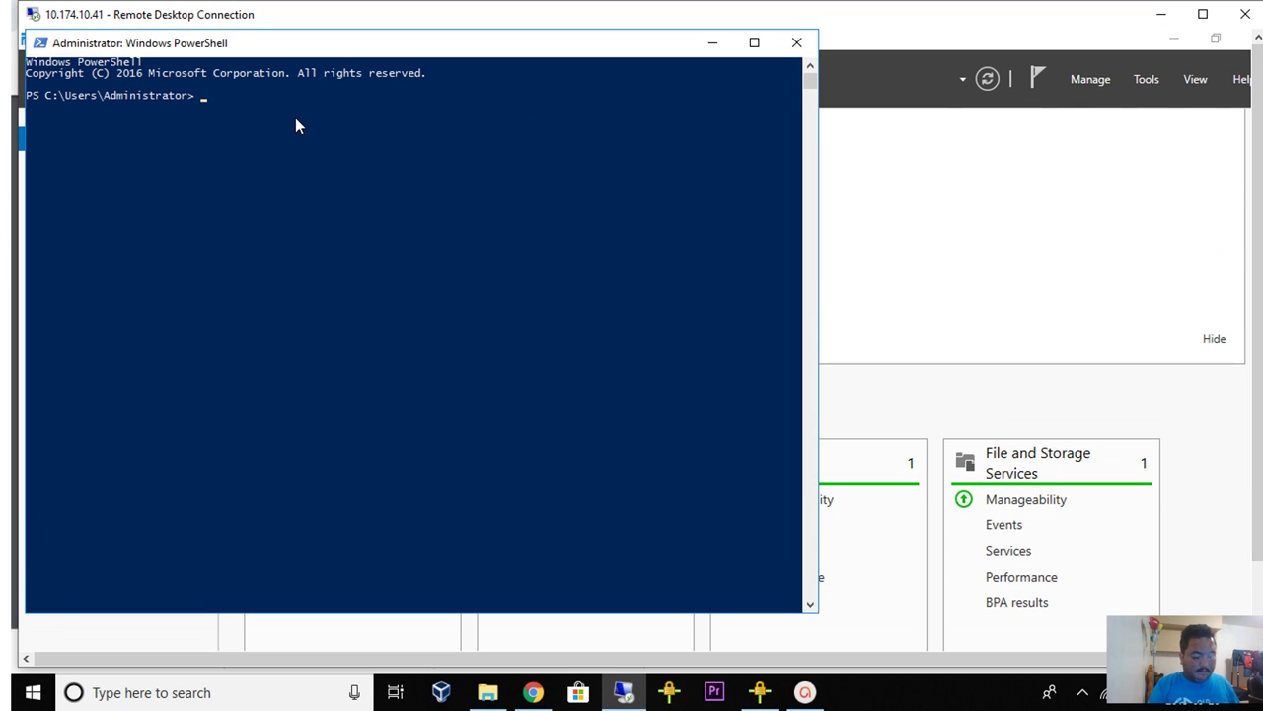
Run nslookup on the www host of the lab's .corp domain
type("nslookiu")
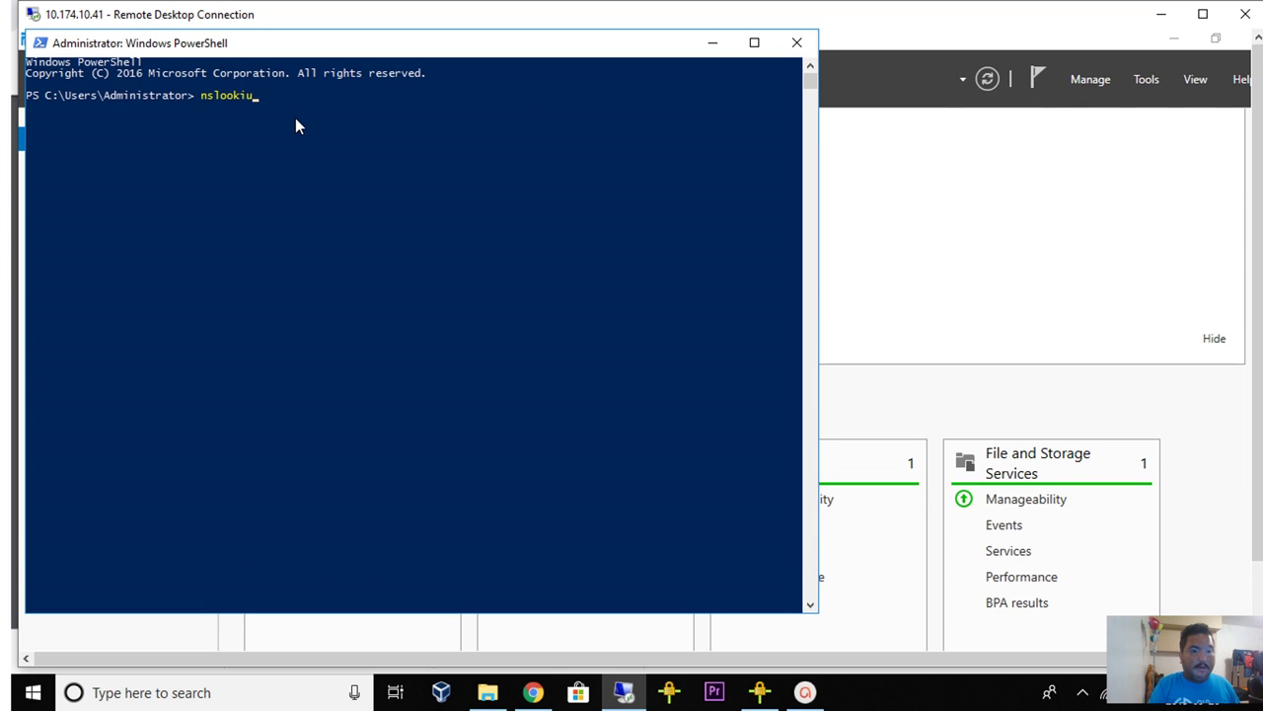
key("BackSpace")
key("BackSpace")
type("up")
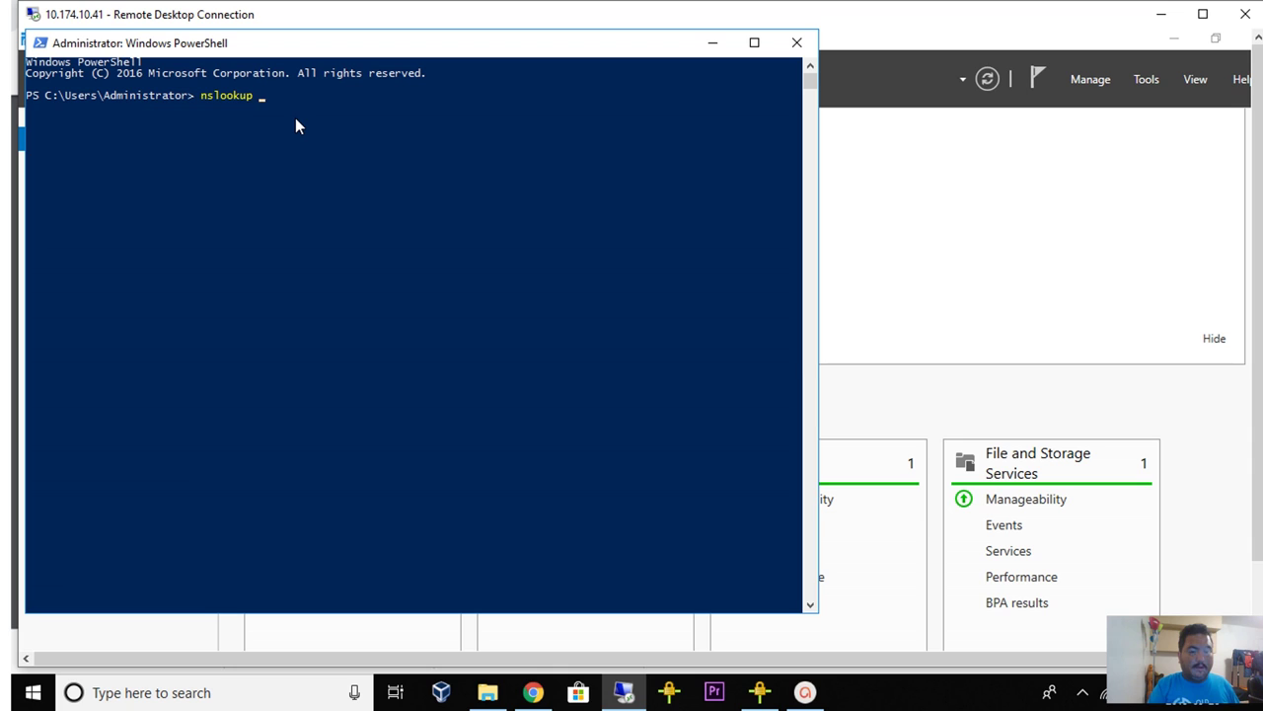
type("www")
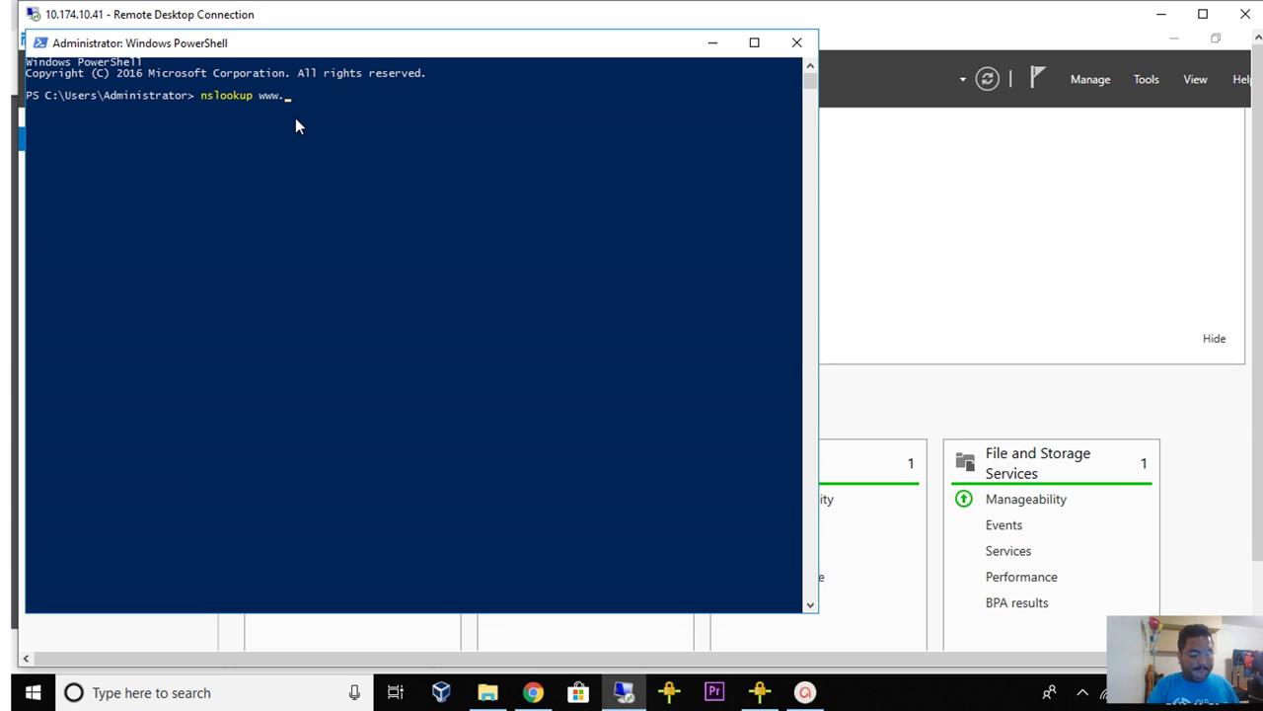
type(".achauhan0595.corp")
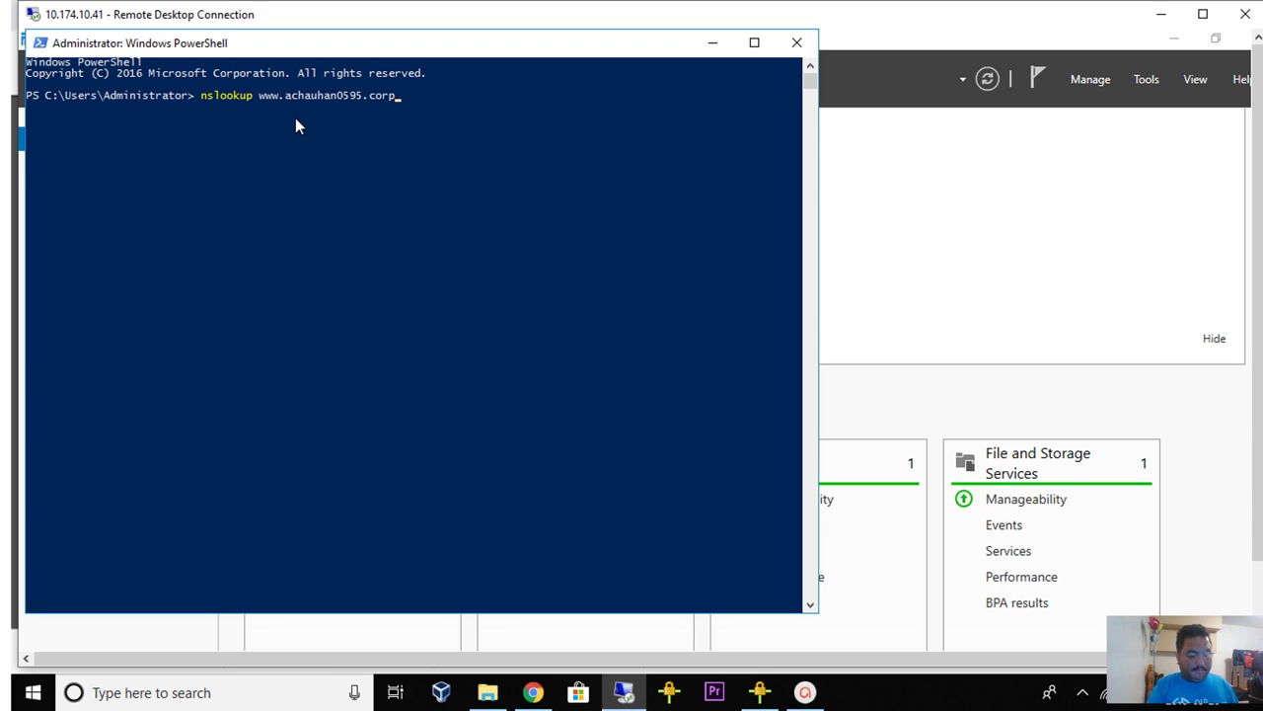
key("Return")
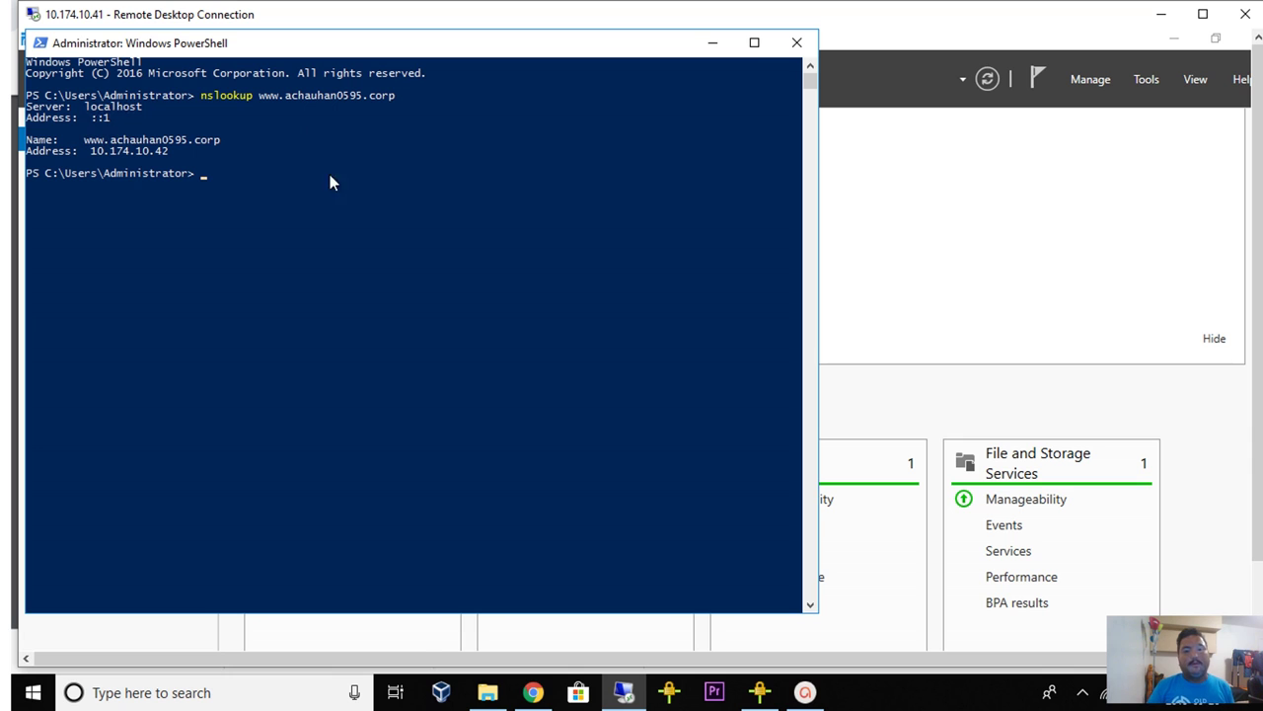
Switch to the lab PDF in Chrome and review the Task 4 DNS and Demonstration Video requirements
left_click(533, 692)
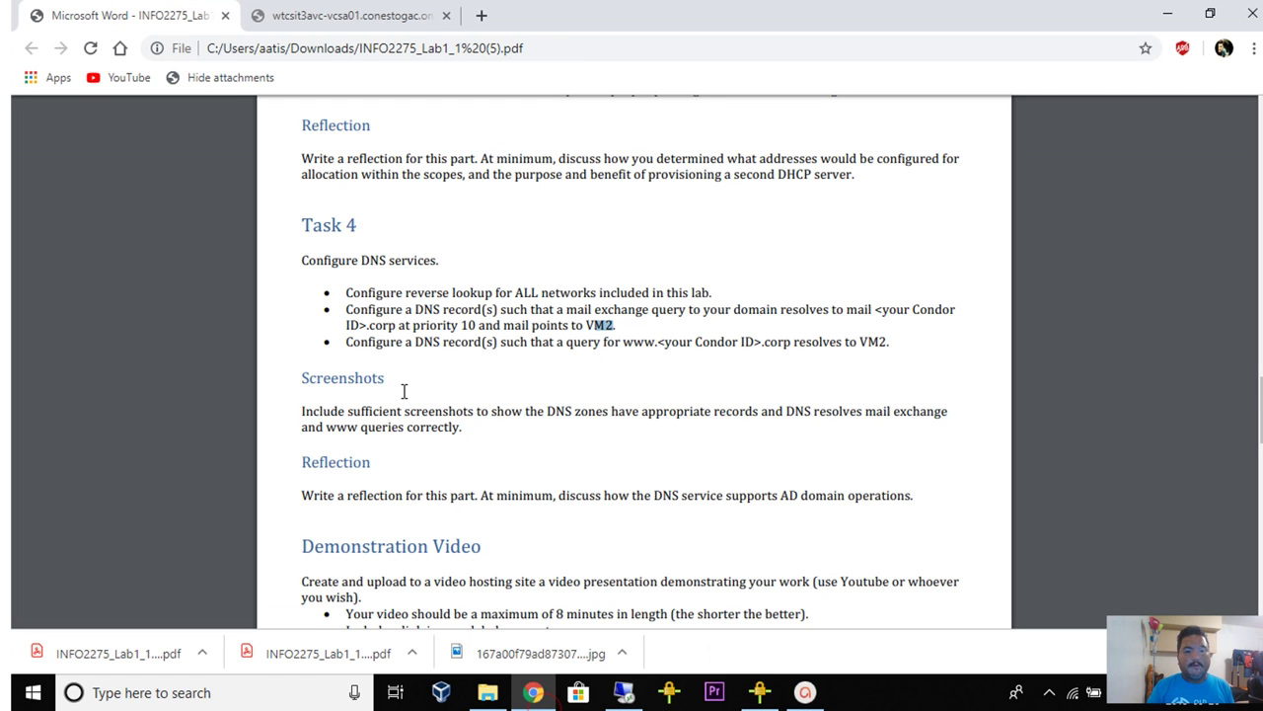
scroll(403, 394, "down", 2)
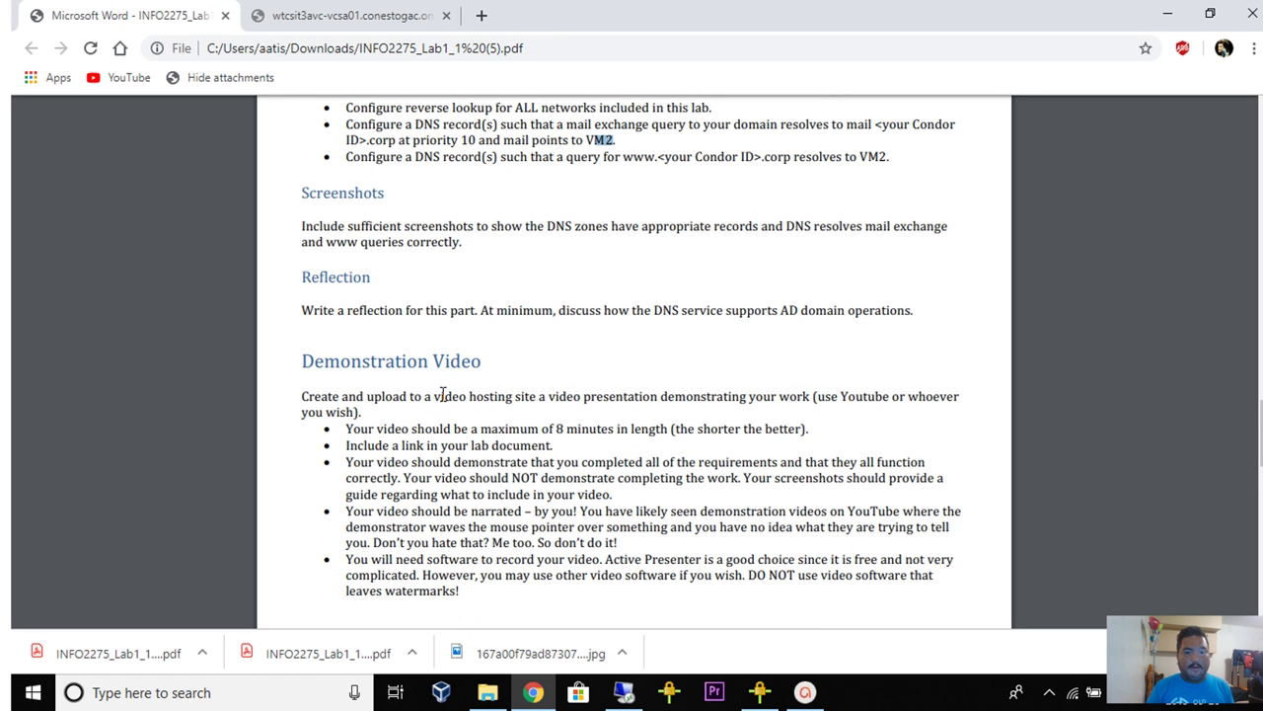
scroll(445, 395, "down", 1)
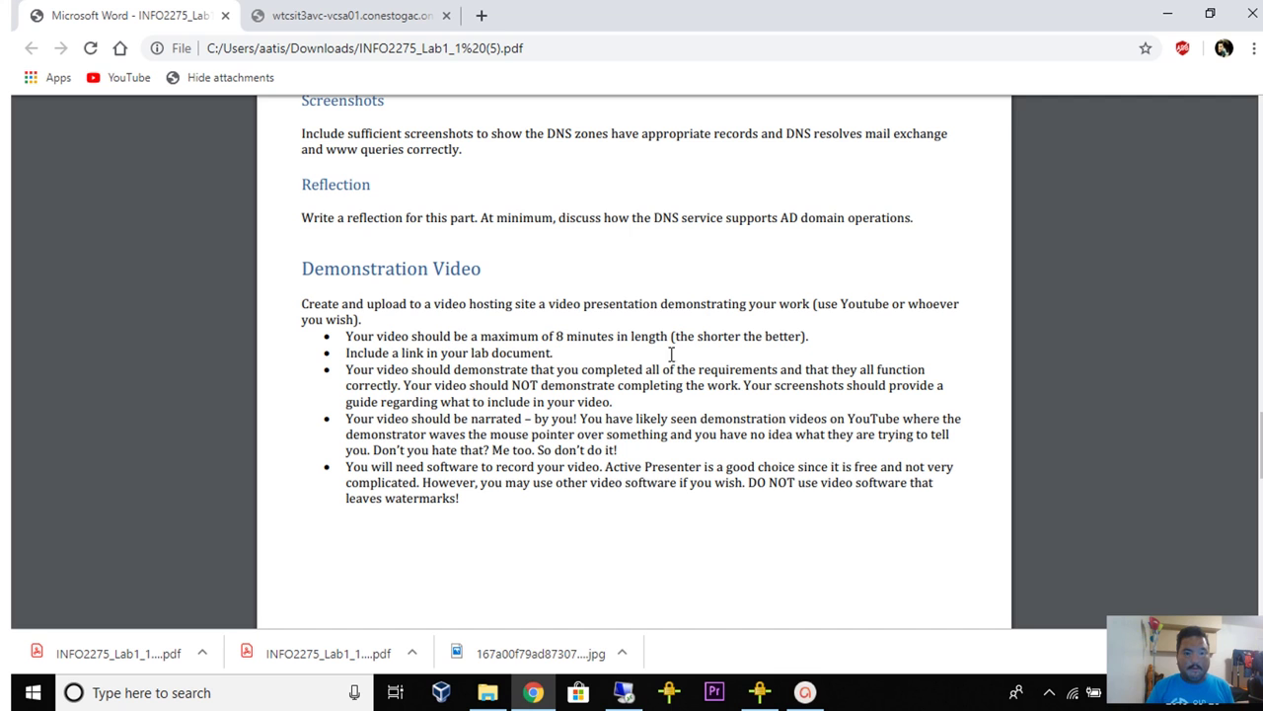
scroll(592, 356, "up", 2)
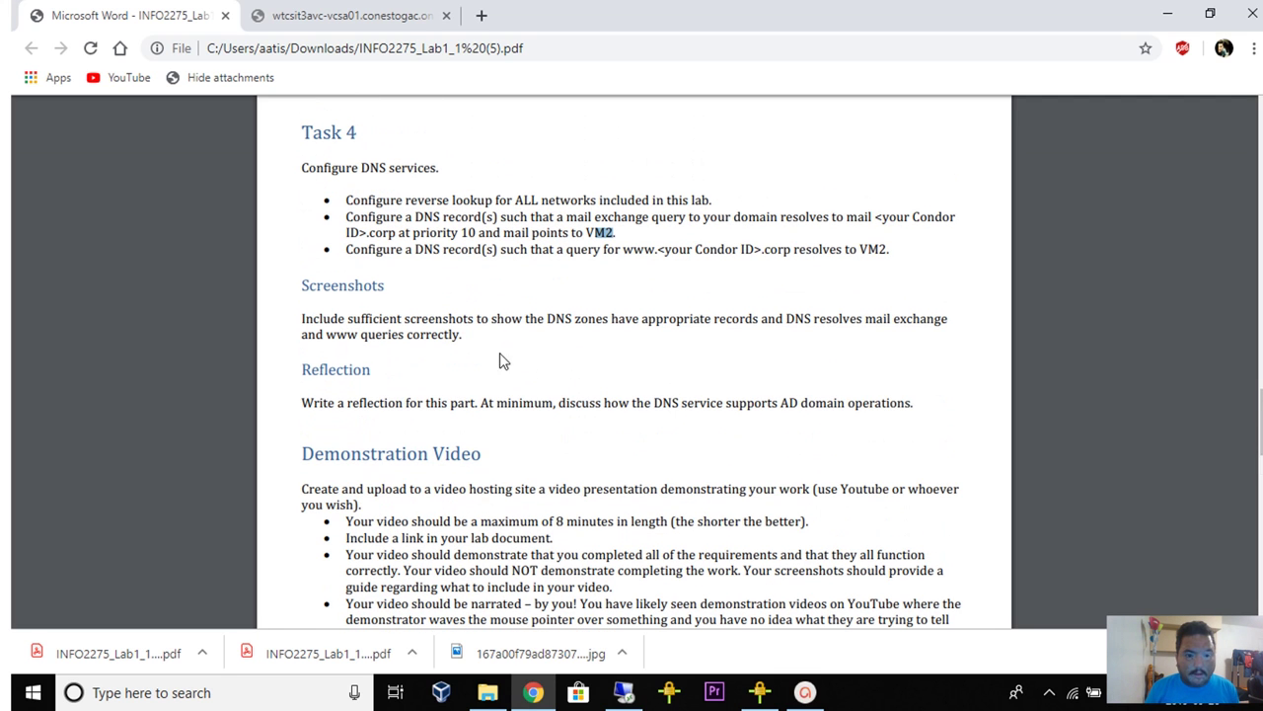
left_click(805, 692)
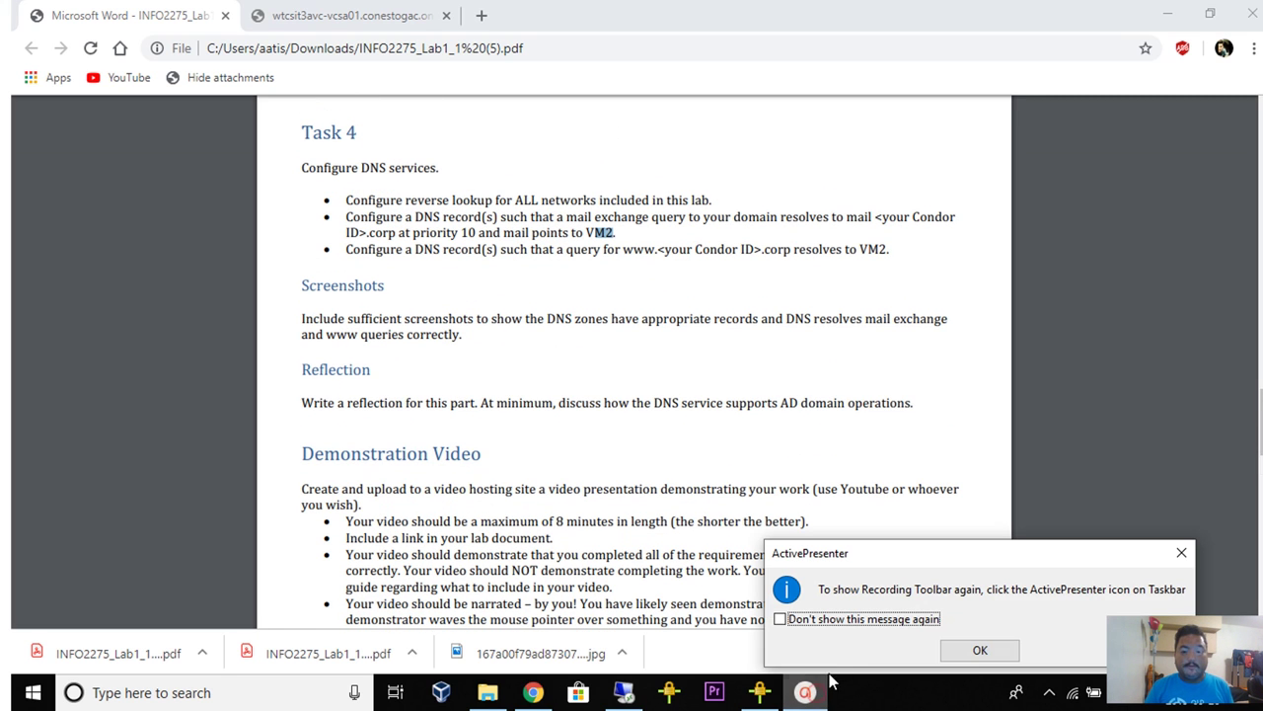
left_click(978, 651)
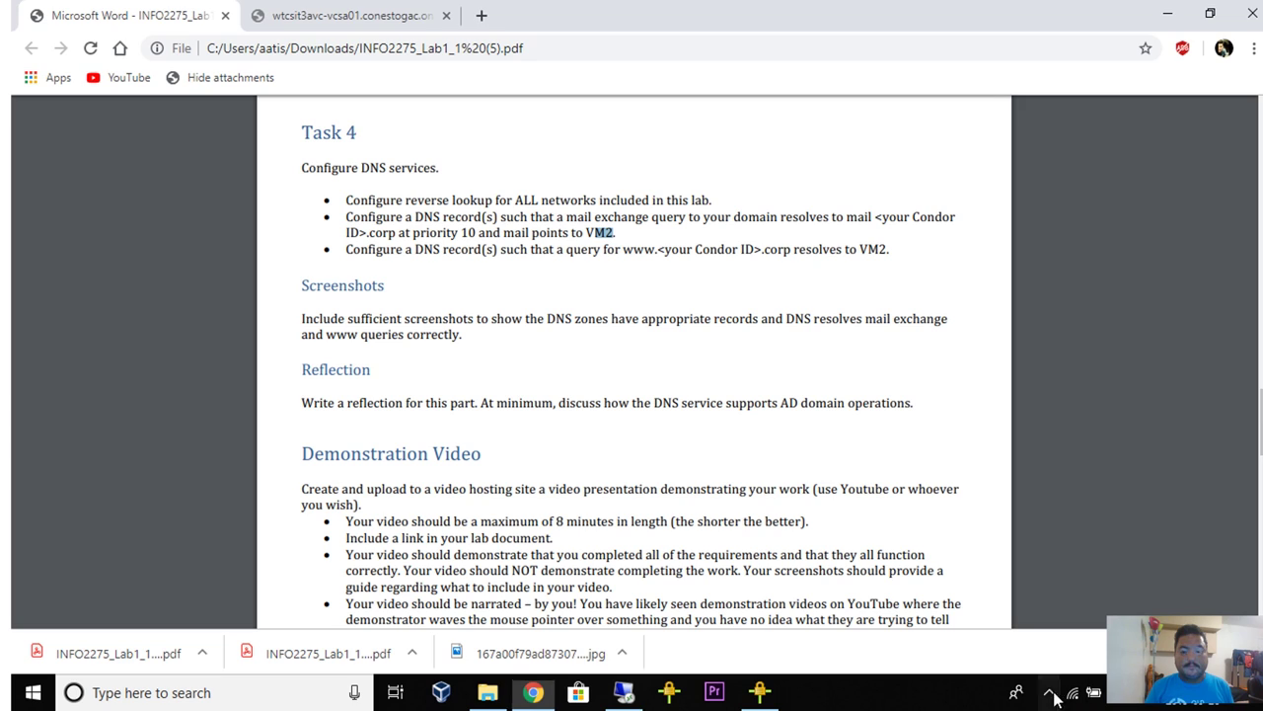